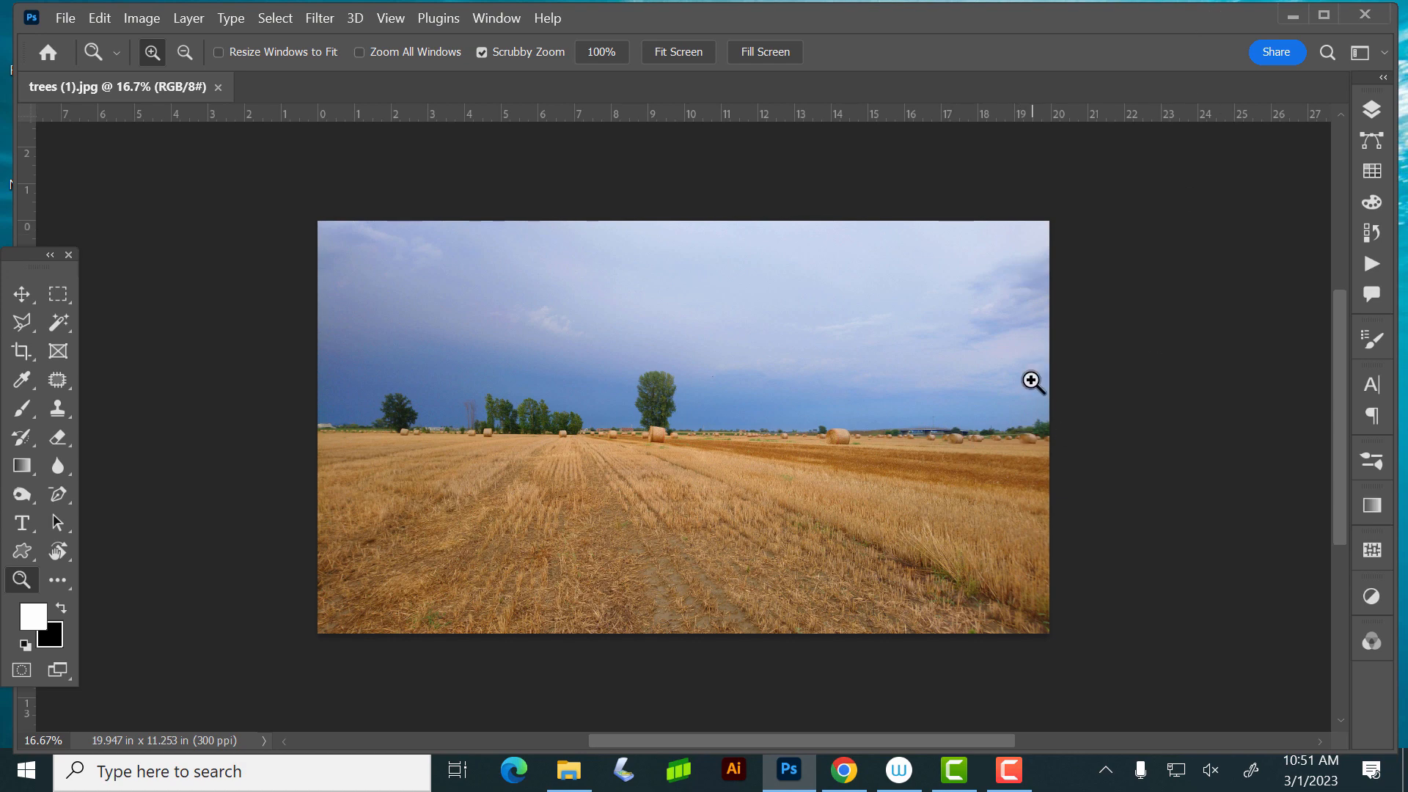
- Examine the foliage of the tall central tree and the hay bales beneath it up close
drag(628, 377, 778, 510)
scroll(946, 565, up, 1)
scroll(953, 579, down, 4)
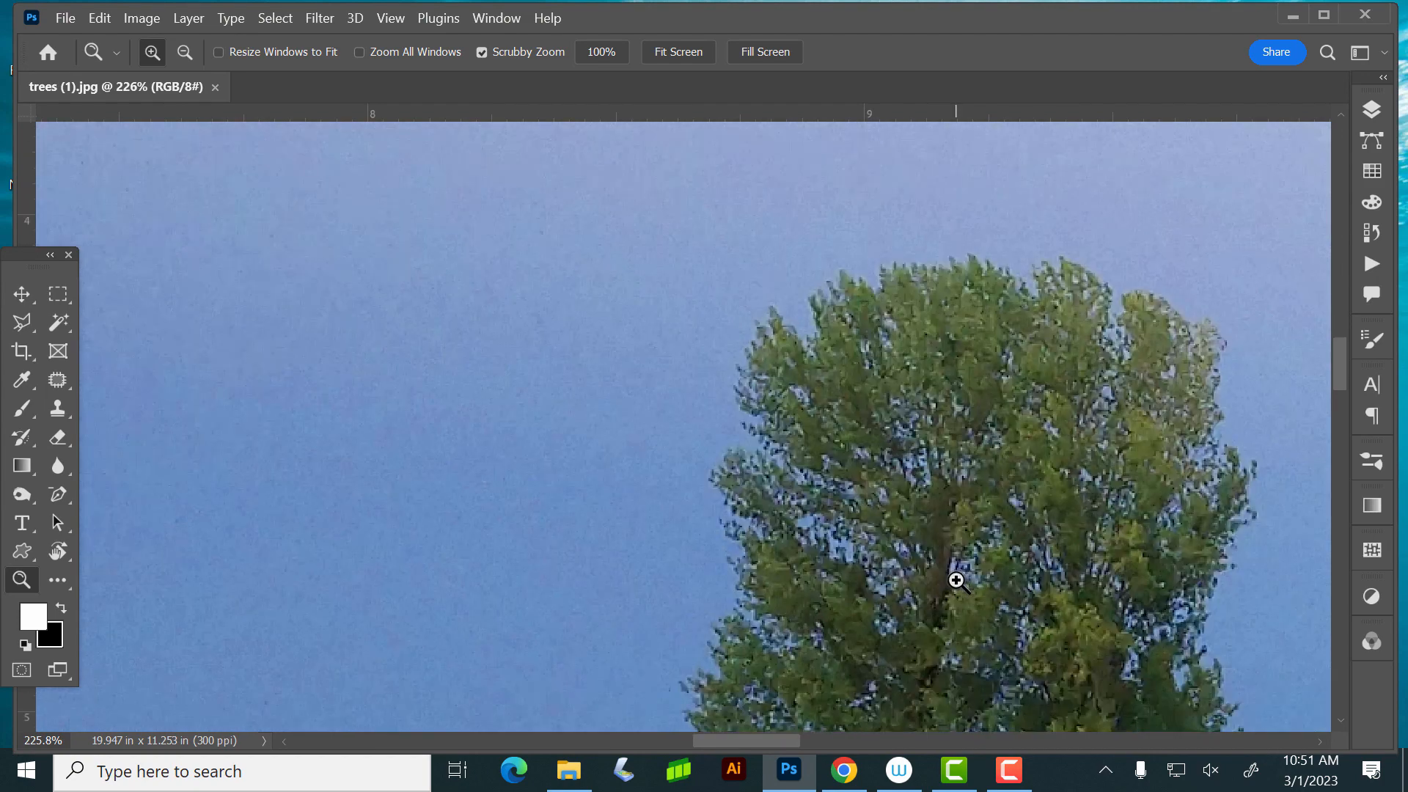
scroll(976, 587, down, 3)
scroll(992, 603, down, 4)
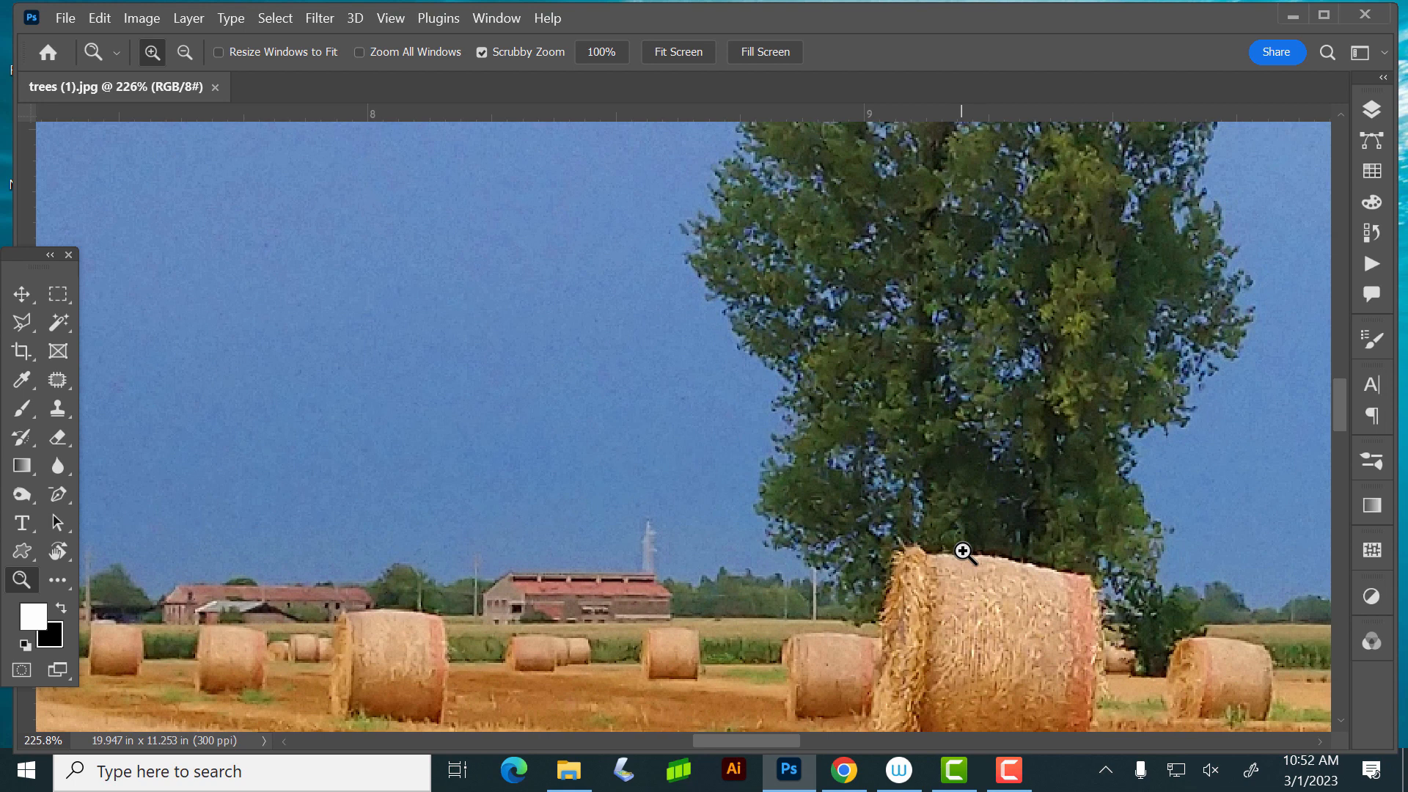
scroll(770, 418, up, 4)
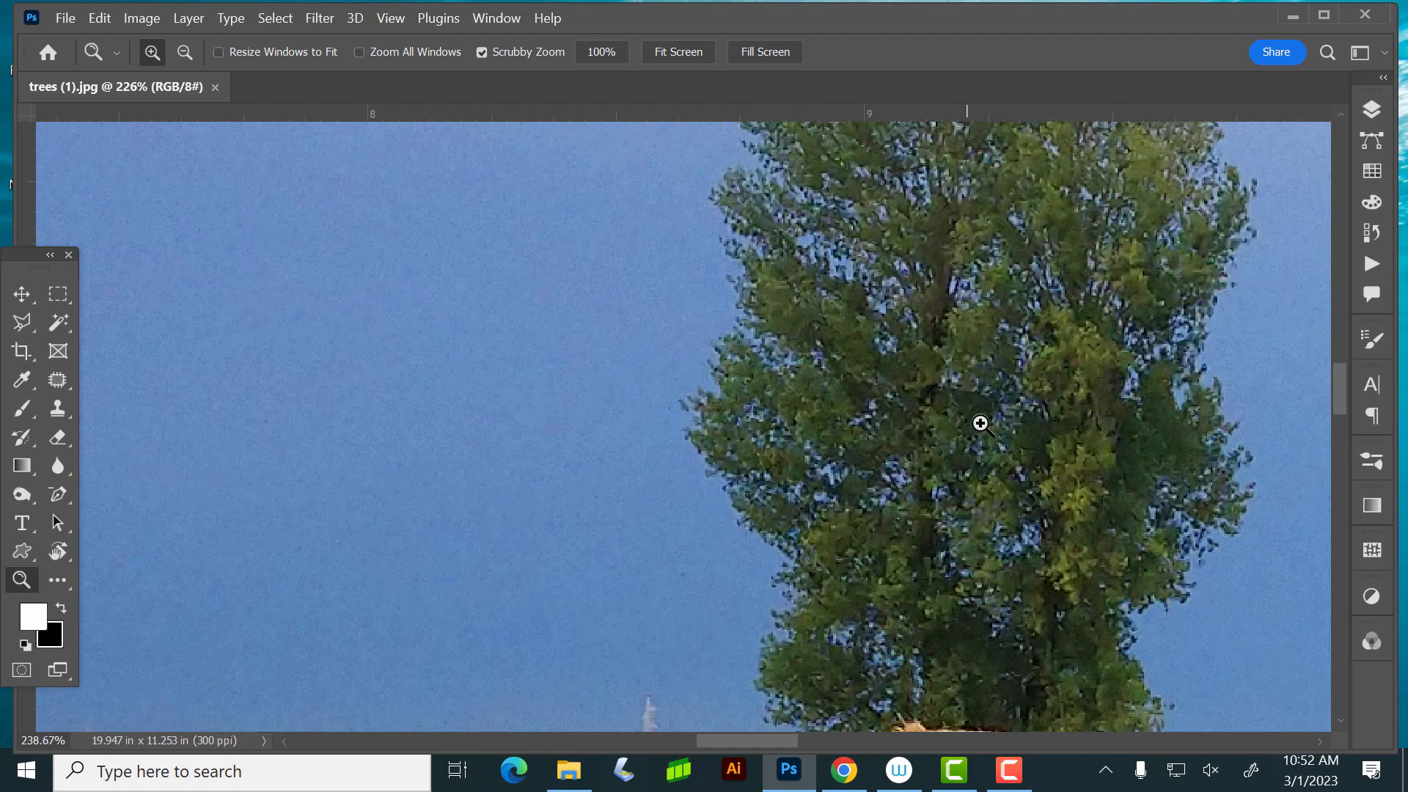
drag(980, 423, 955, 449)
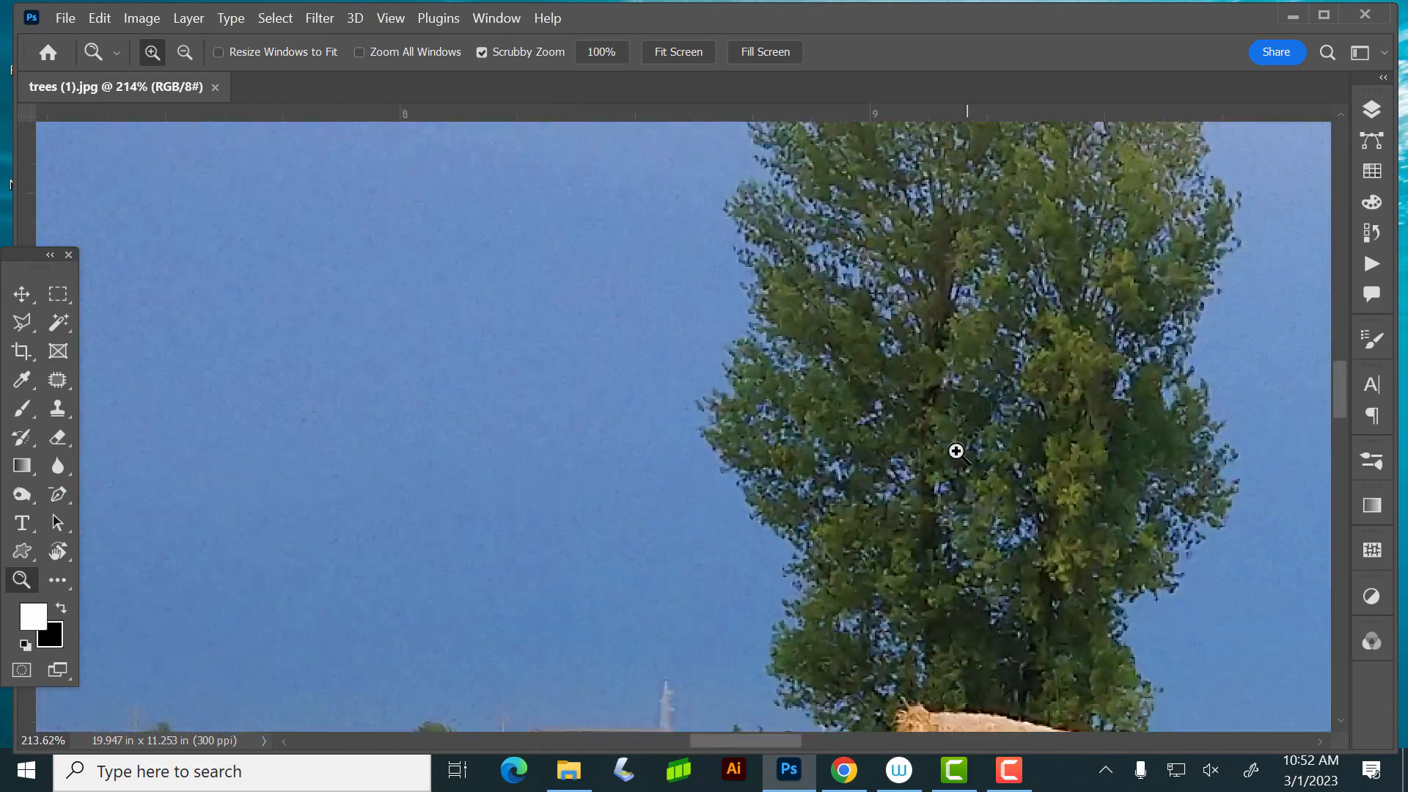
- Check the photo's dimensions and resolution in the Image Size settings without changing them
click(138, 17)
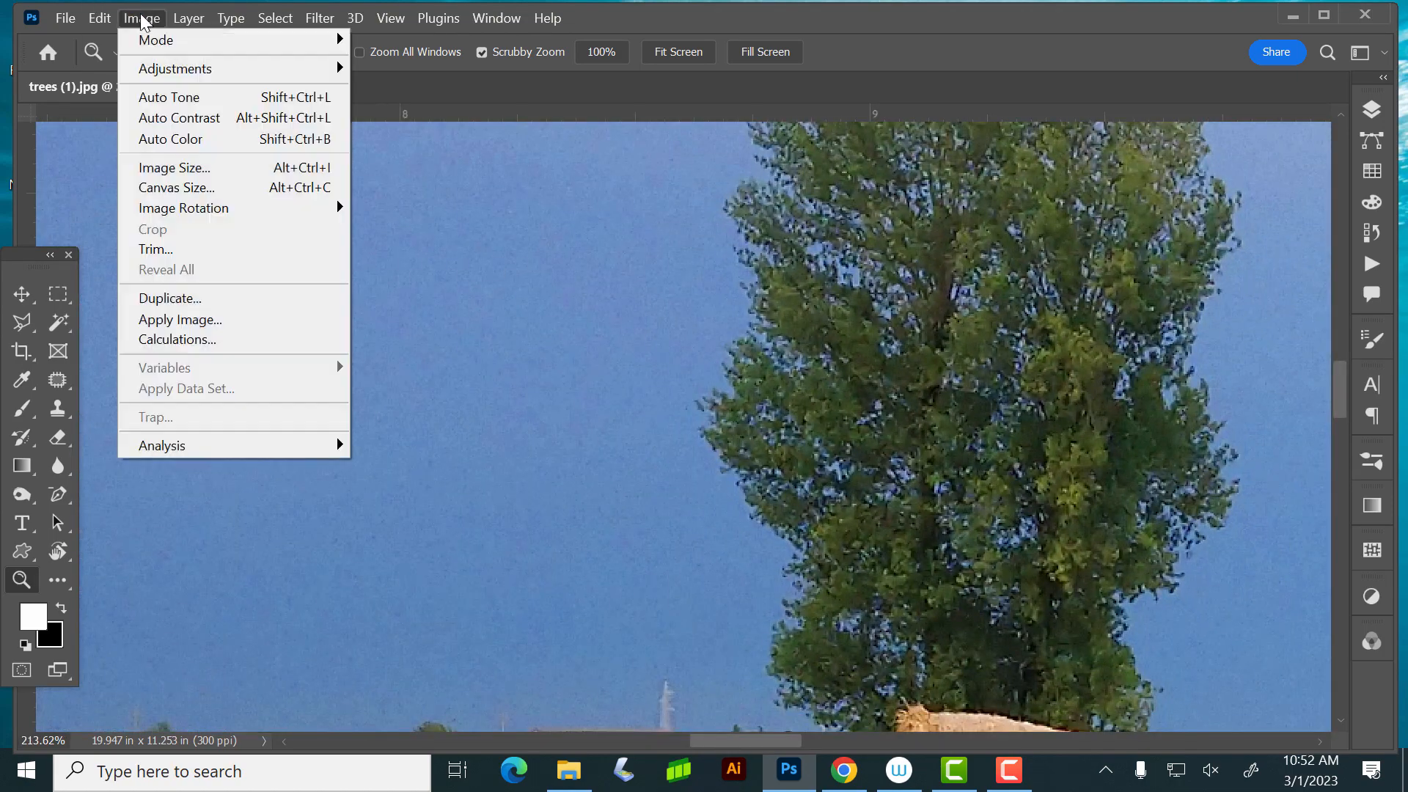
click(193, 168)
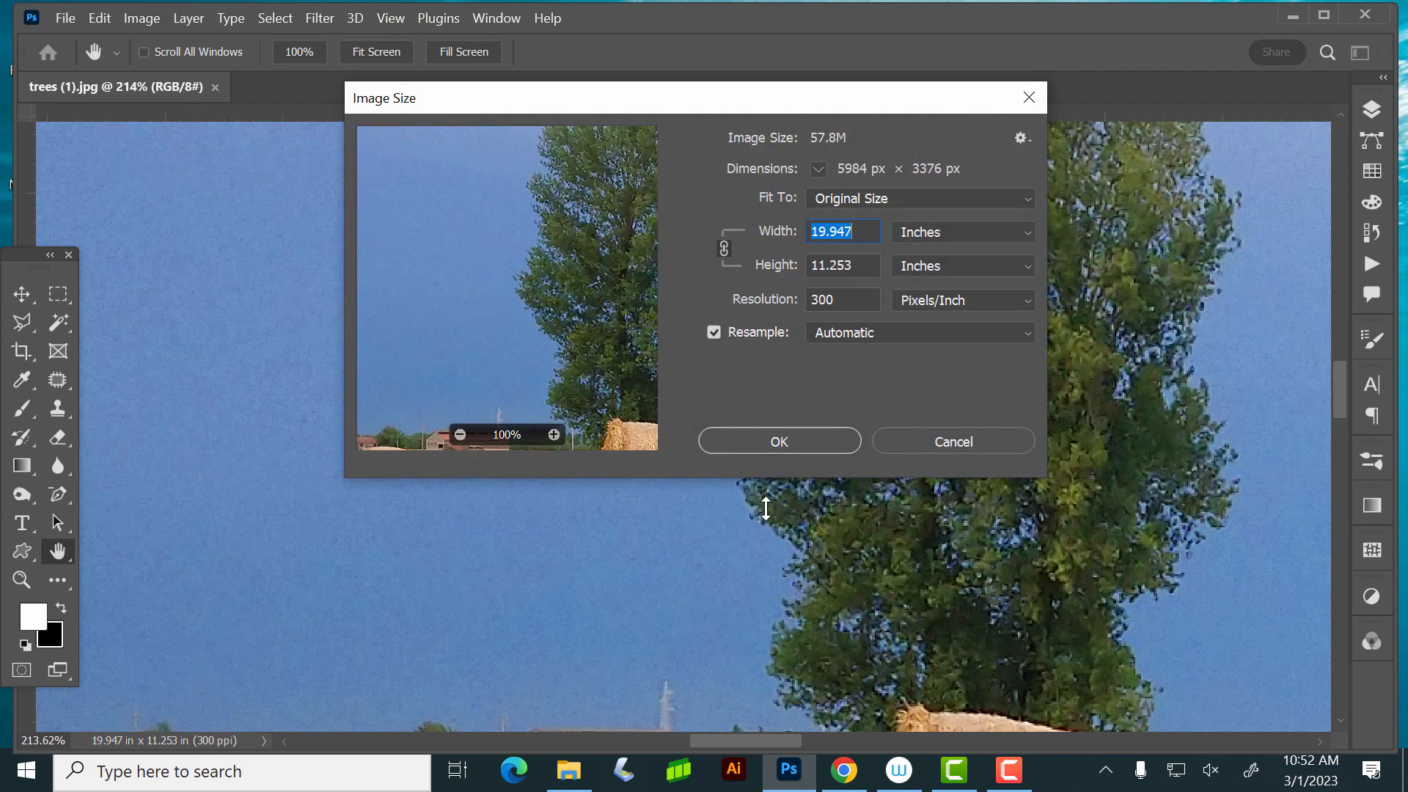
click(921, 442)
- Examine the base of the tree and the surrounding hay bales, and return to a view of the whole photo
scroll(903, 482, down, 2)
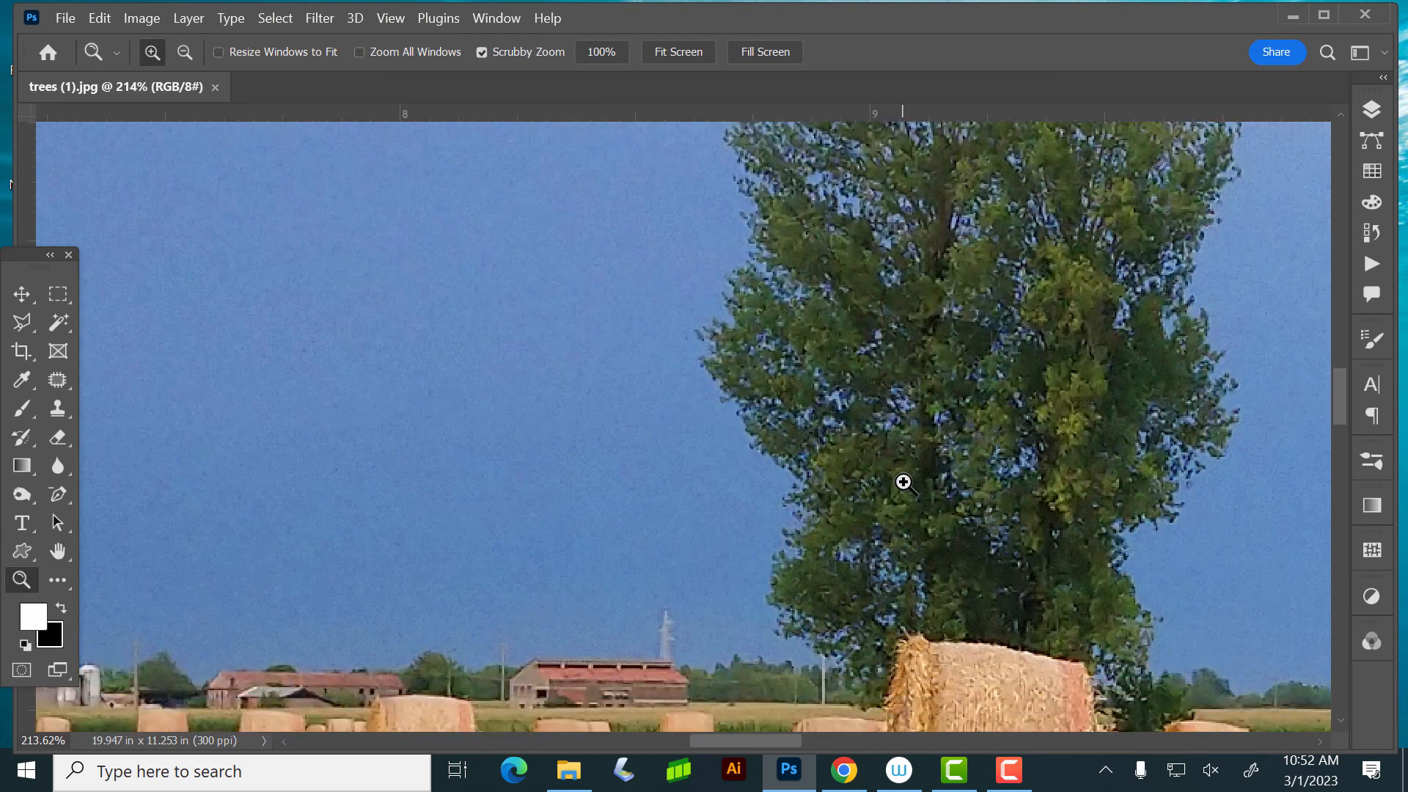
scroll(909, 490, down, 5)
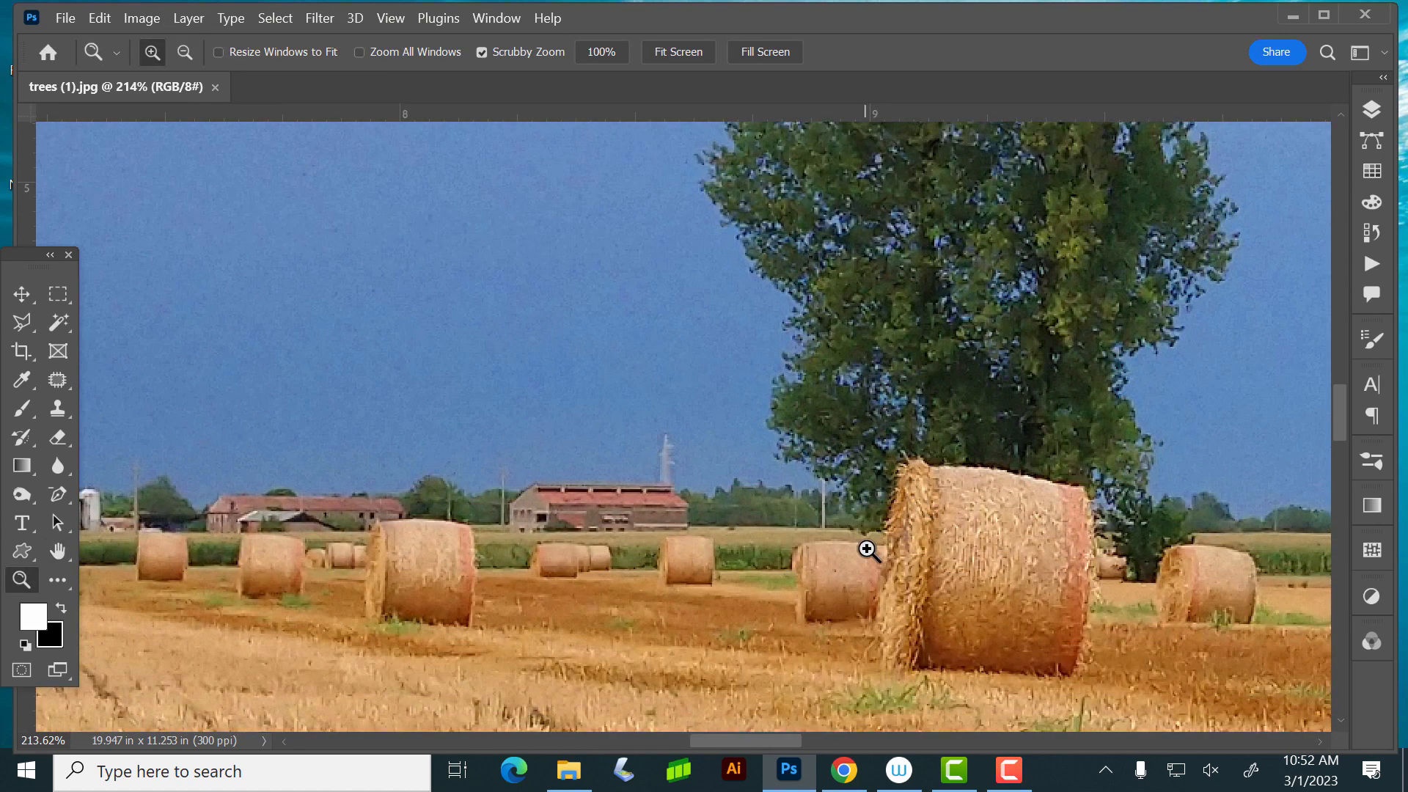
ctrl+click(903, 380)
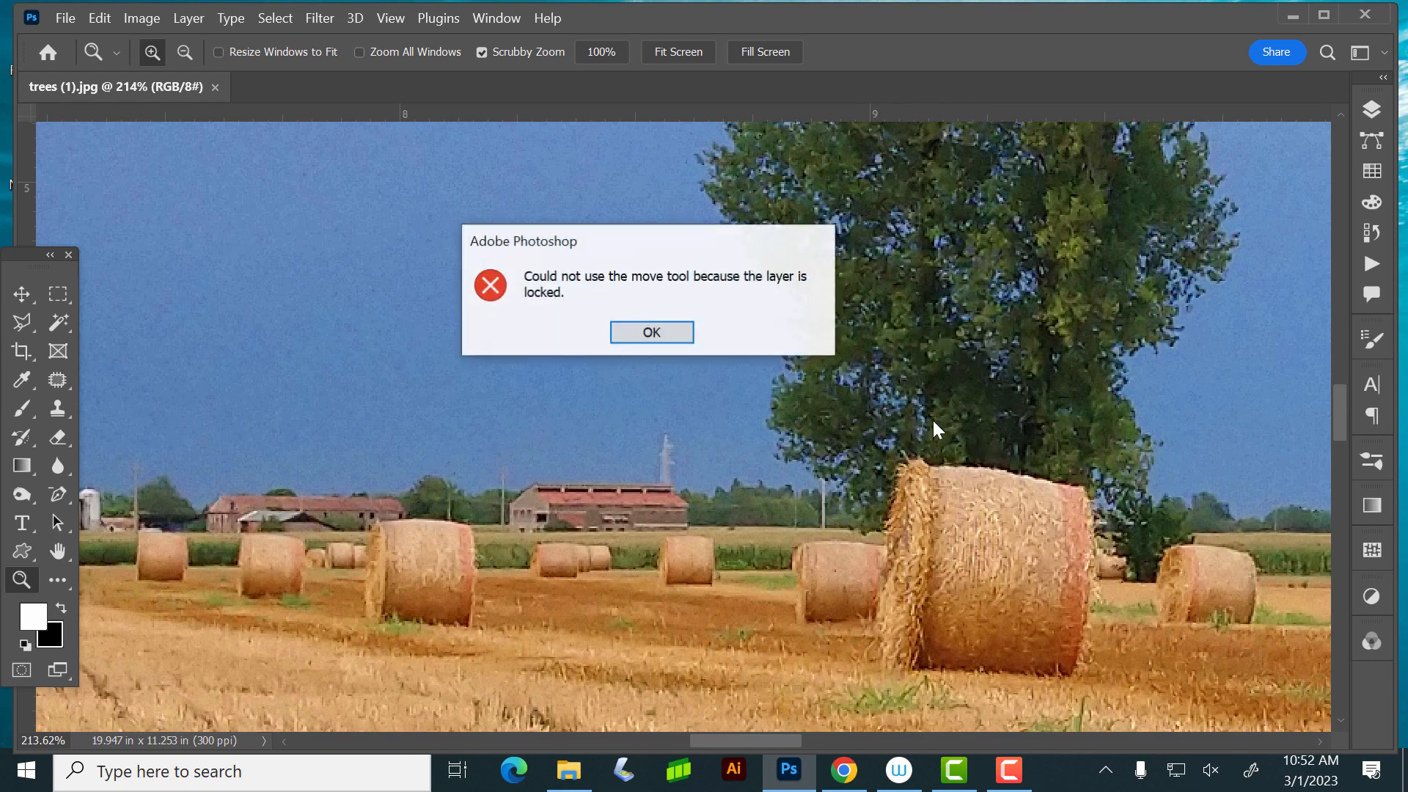
click(665, 334)
drag(892, 442, 742, 431)
drag(1089, 437, 858, 411)
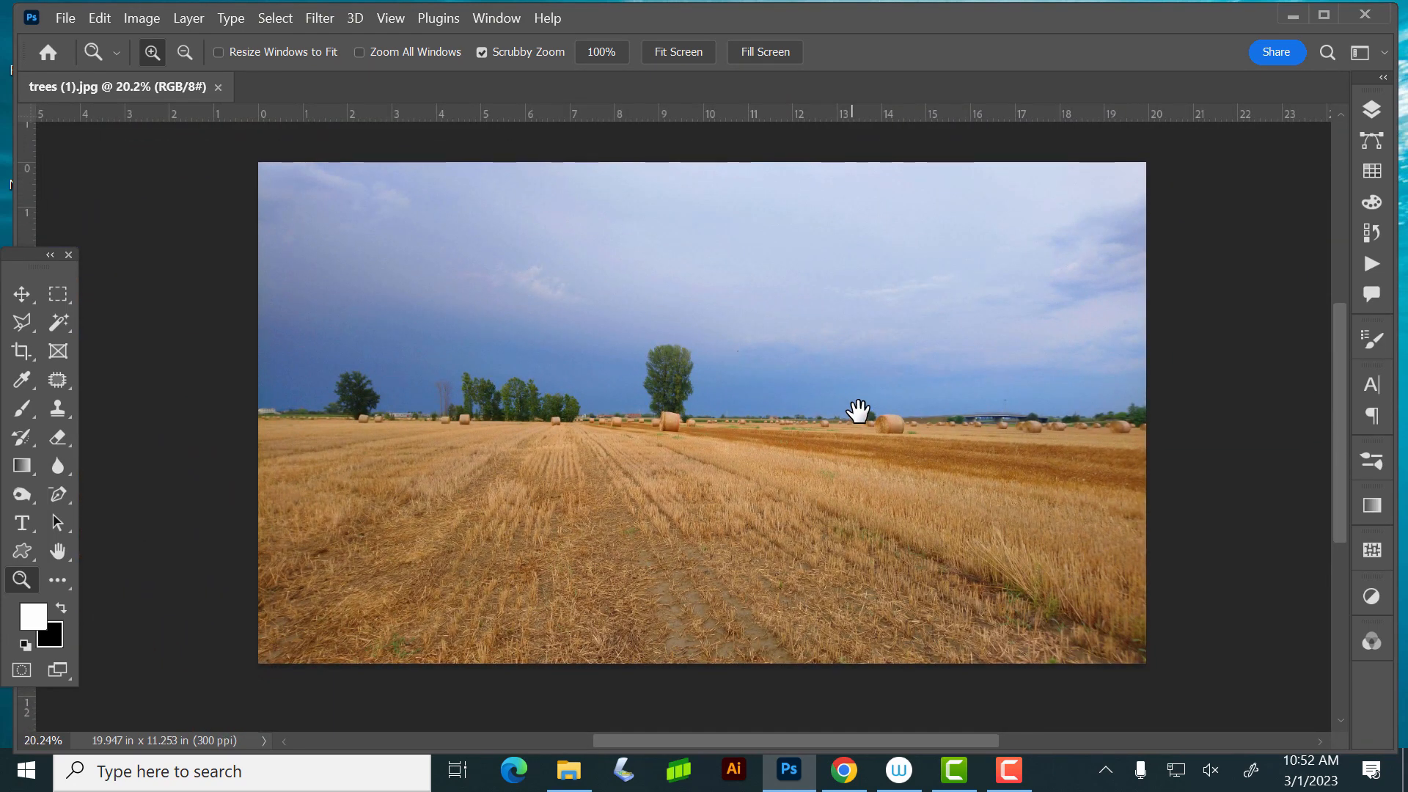
- Detach the Channels list from the dock and float it over the field photo, enlarged
click(1369, 111)
click(1369, 112)
click(1367, 636)
drag(1167, 588, 786, 184)
drag(967, 329, 1040, 587)
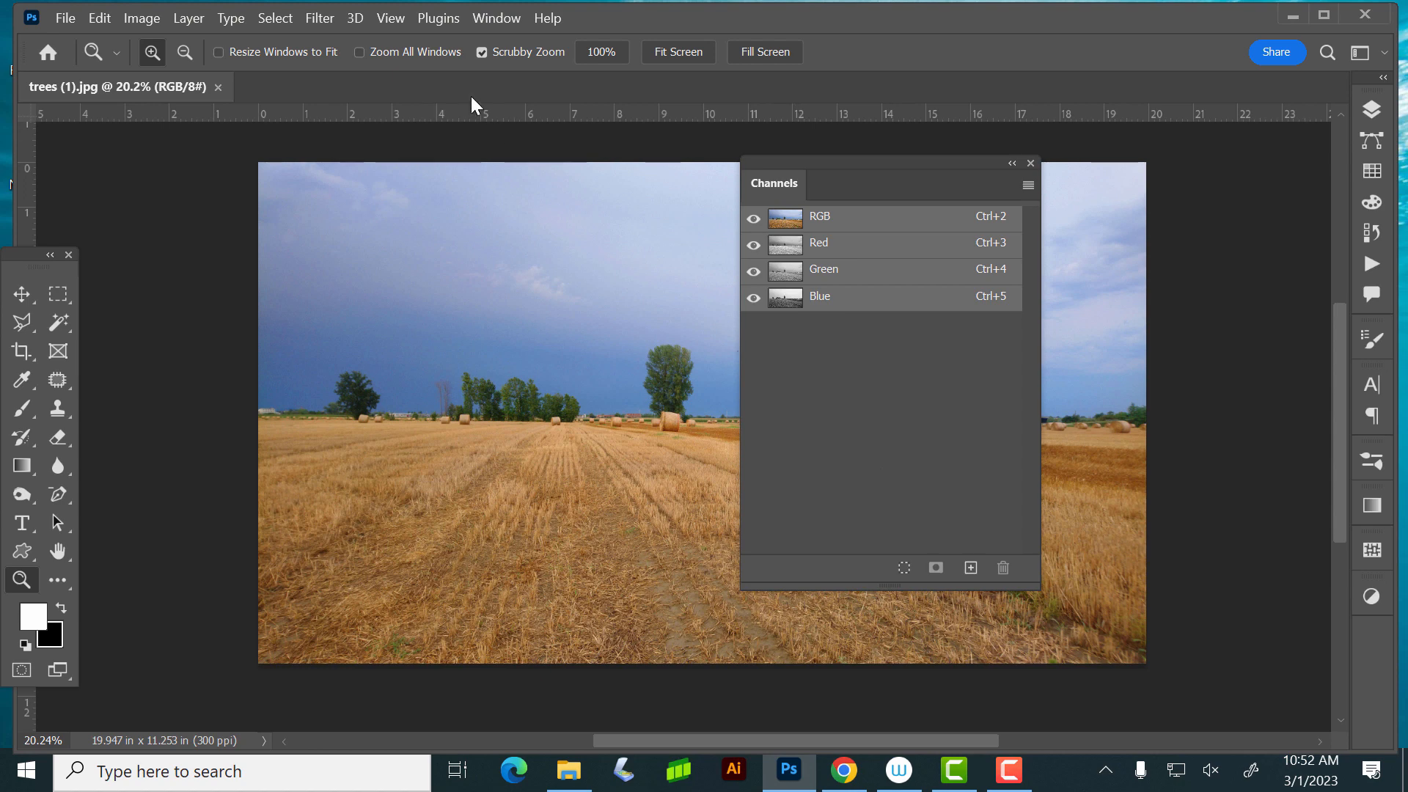
- Create a new 8.5 x 11 inch RGB document at 72 ppi with a white background
click(73, 15)
click(82, 31)
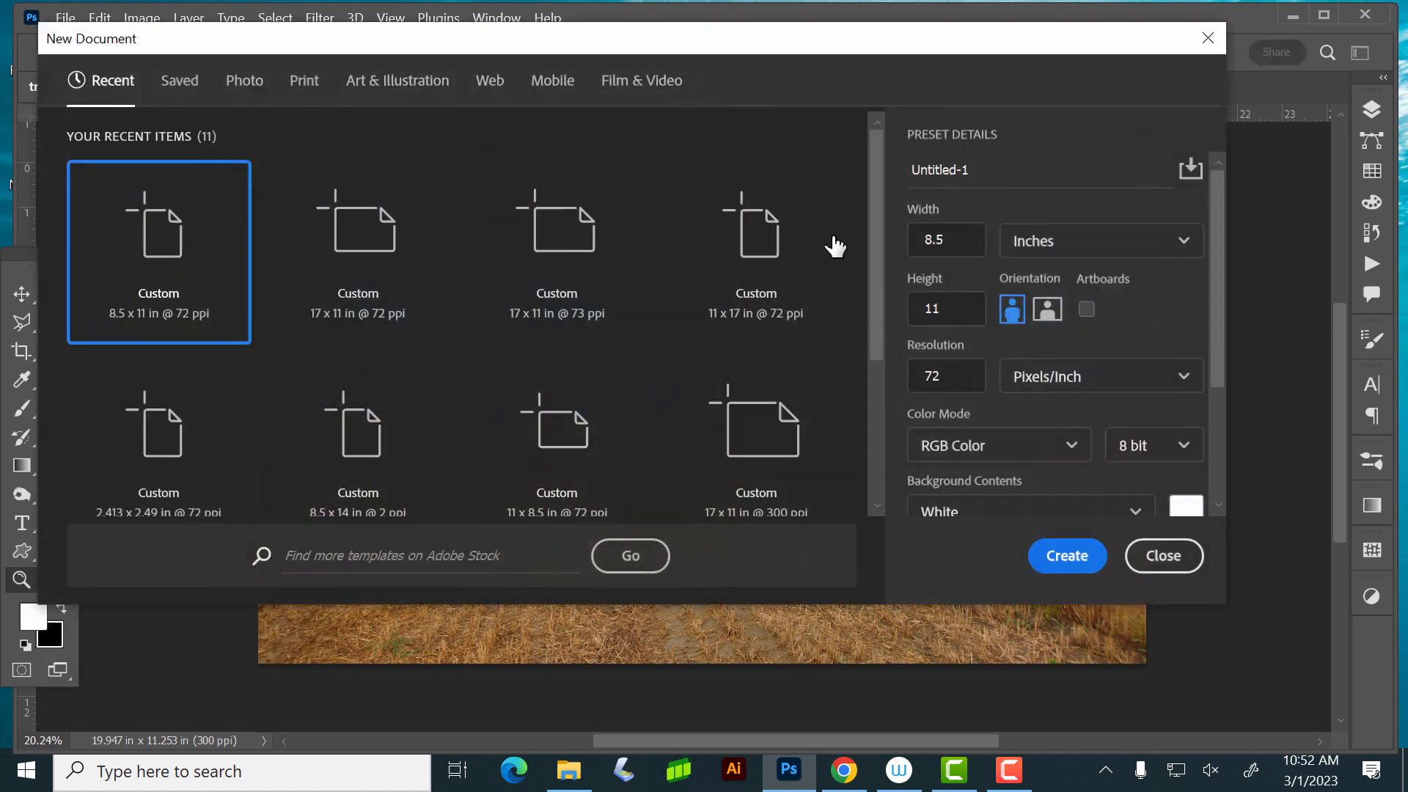
click(1067, 561)
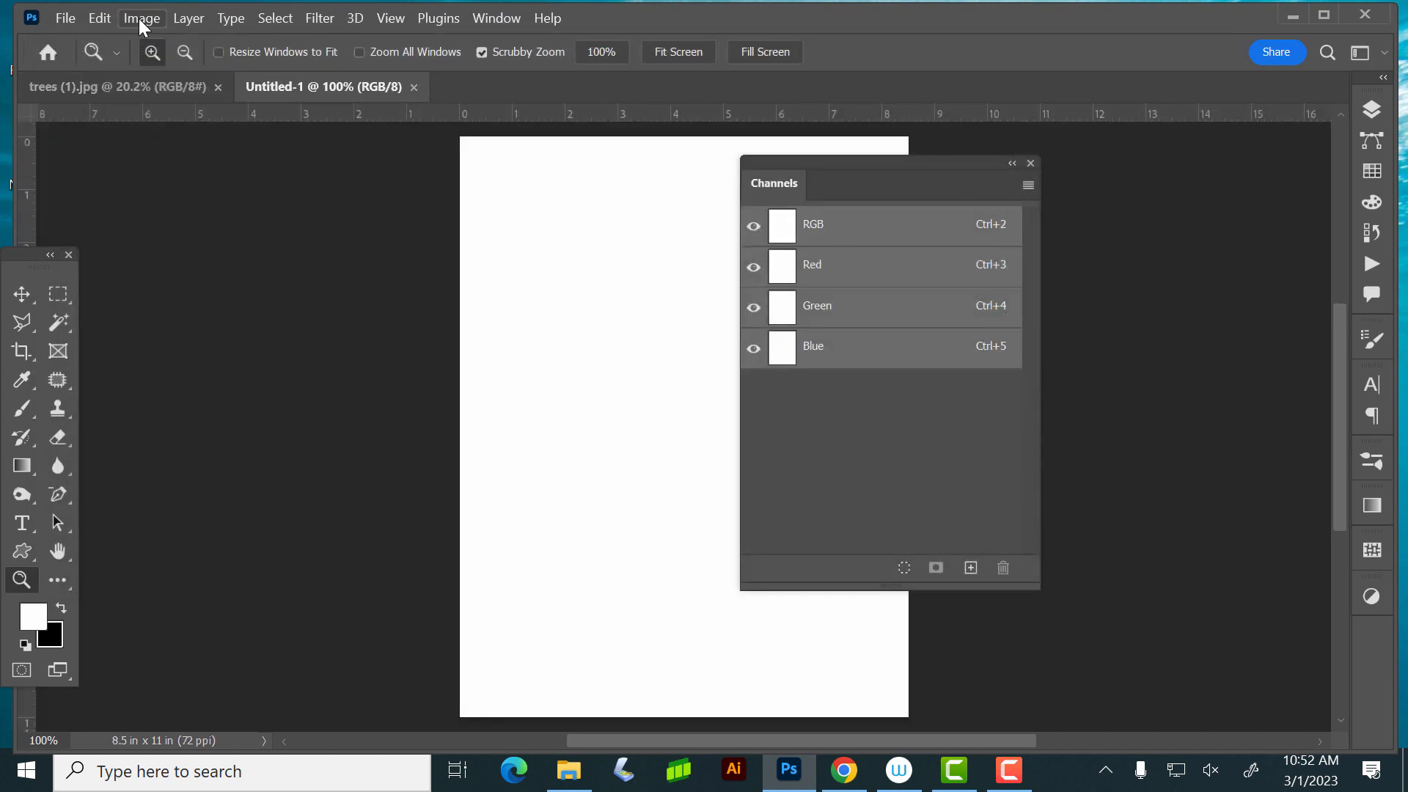
- Convert the blank document to CMYK Color mode and close it without saving
click(139, 19)
mouse_move(150, 42)
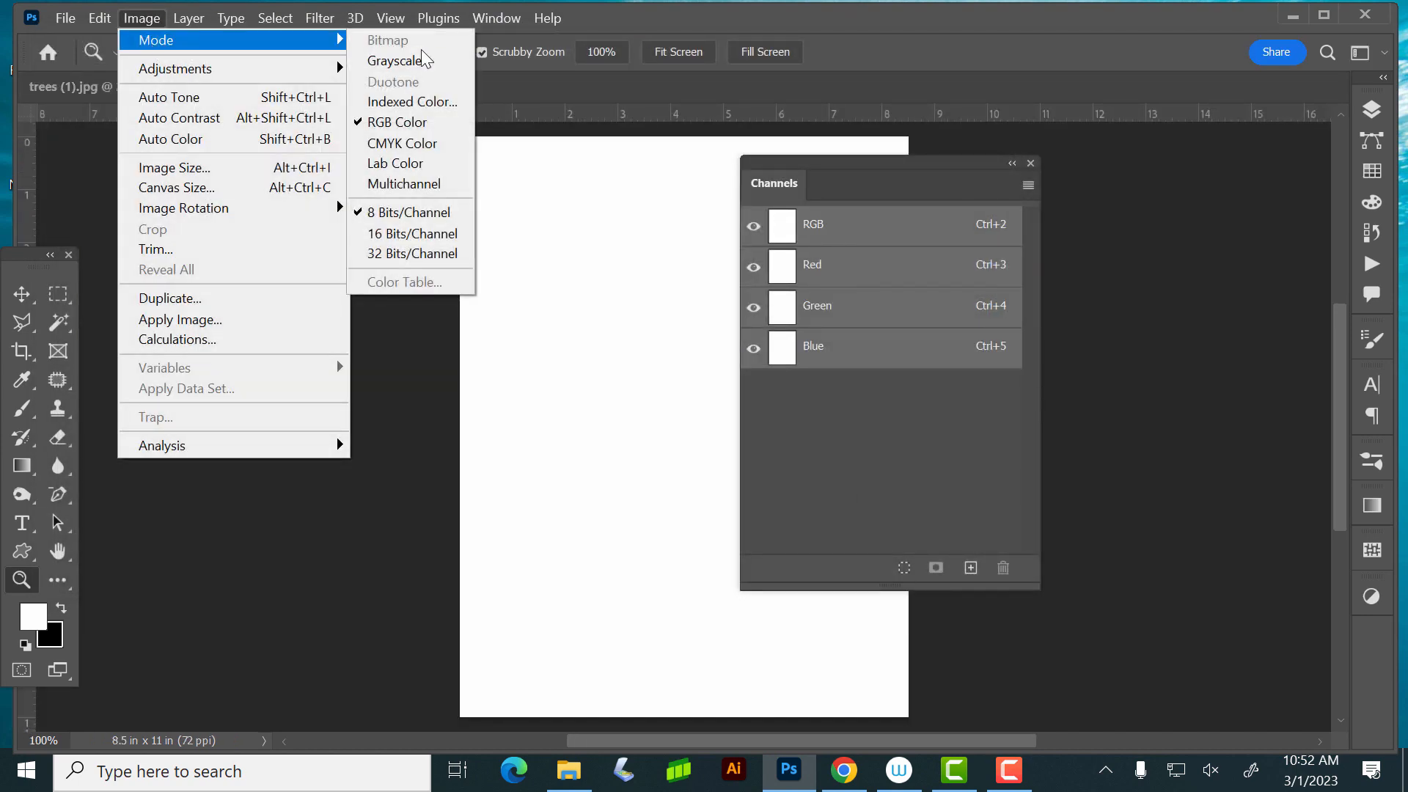
click(411, 140)
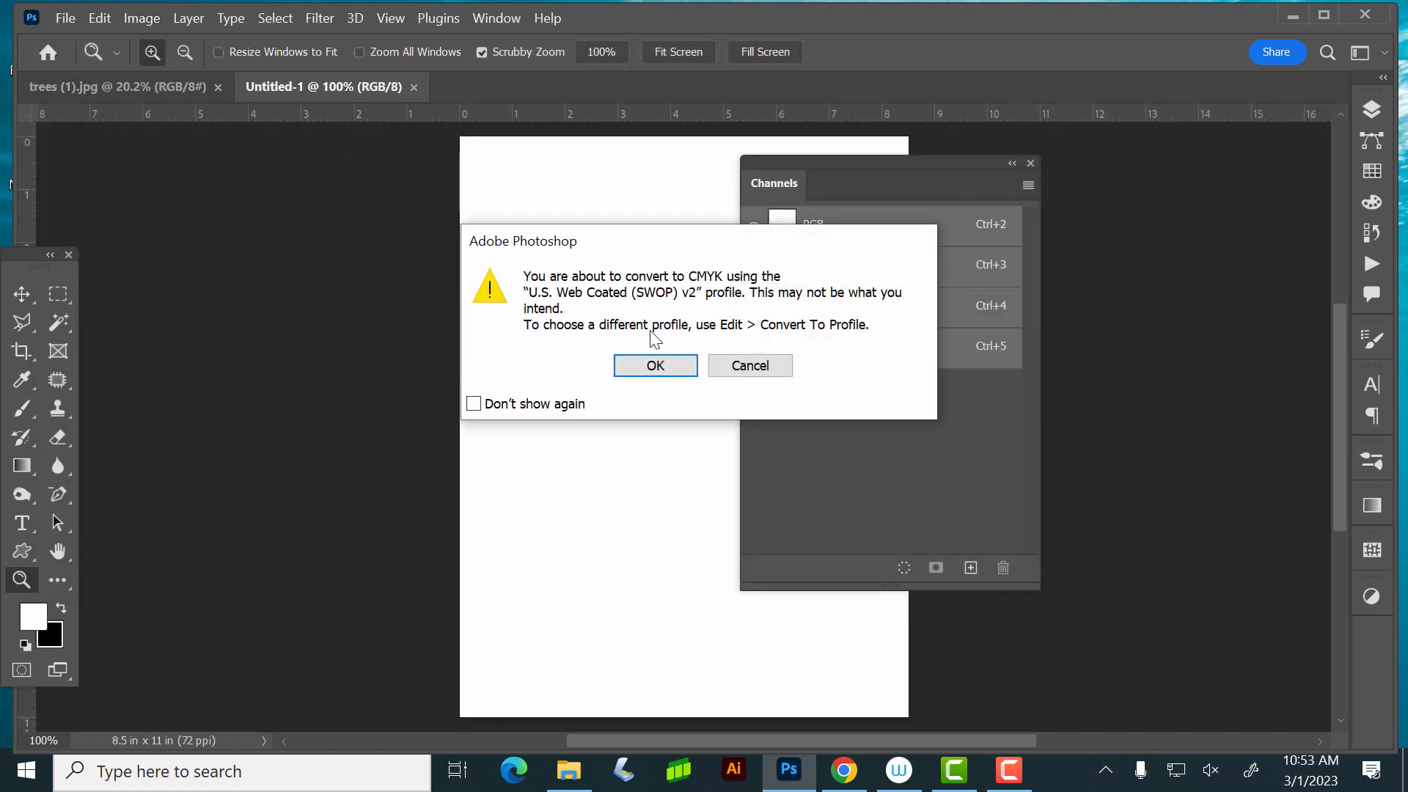
click(656, 365)
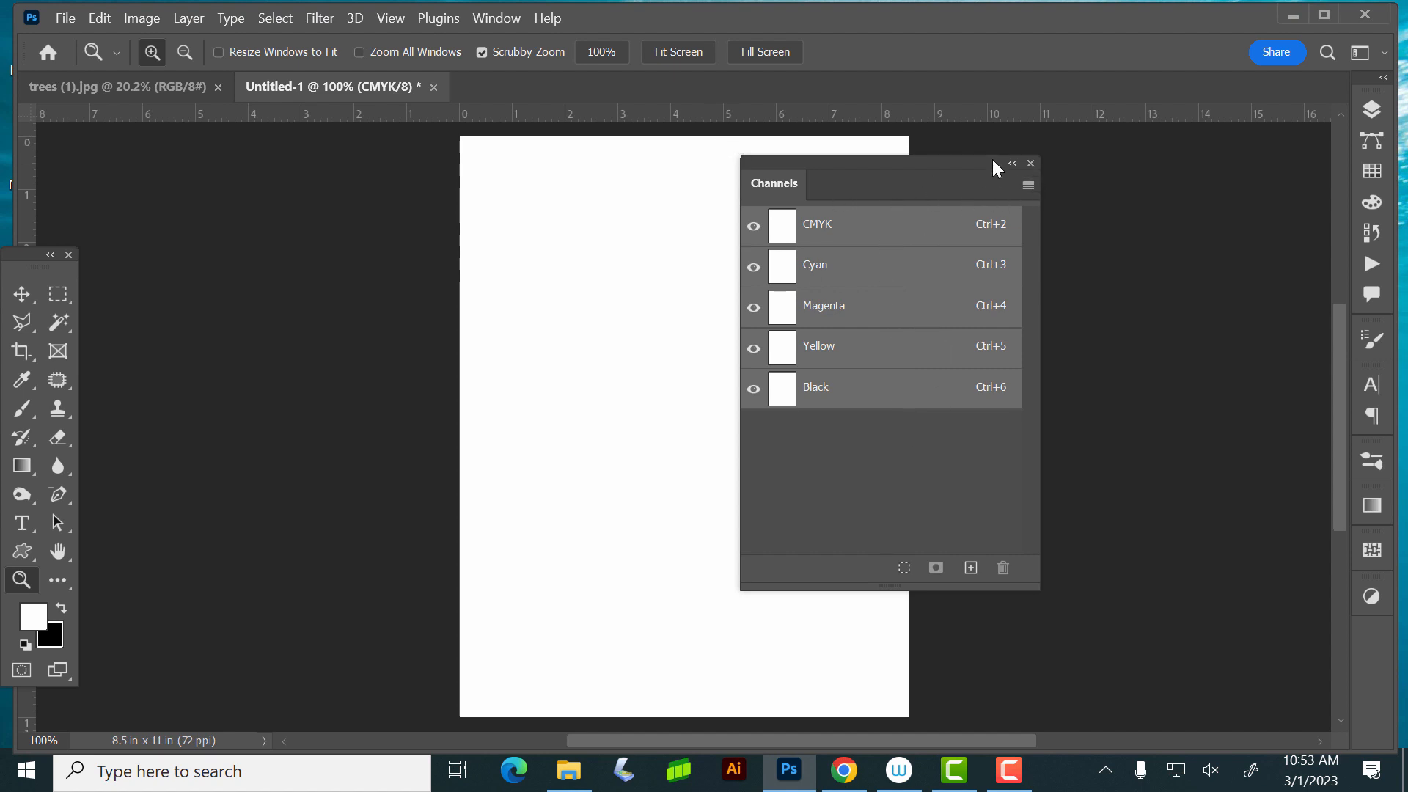
click(434, 87)
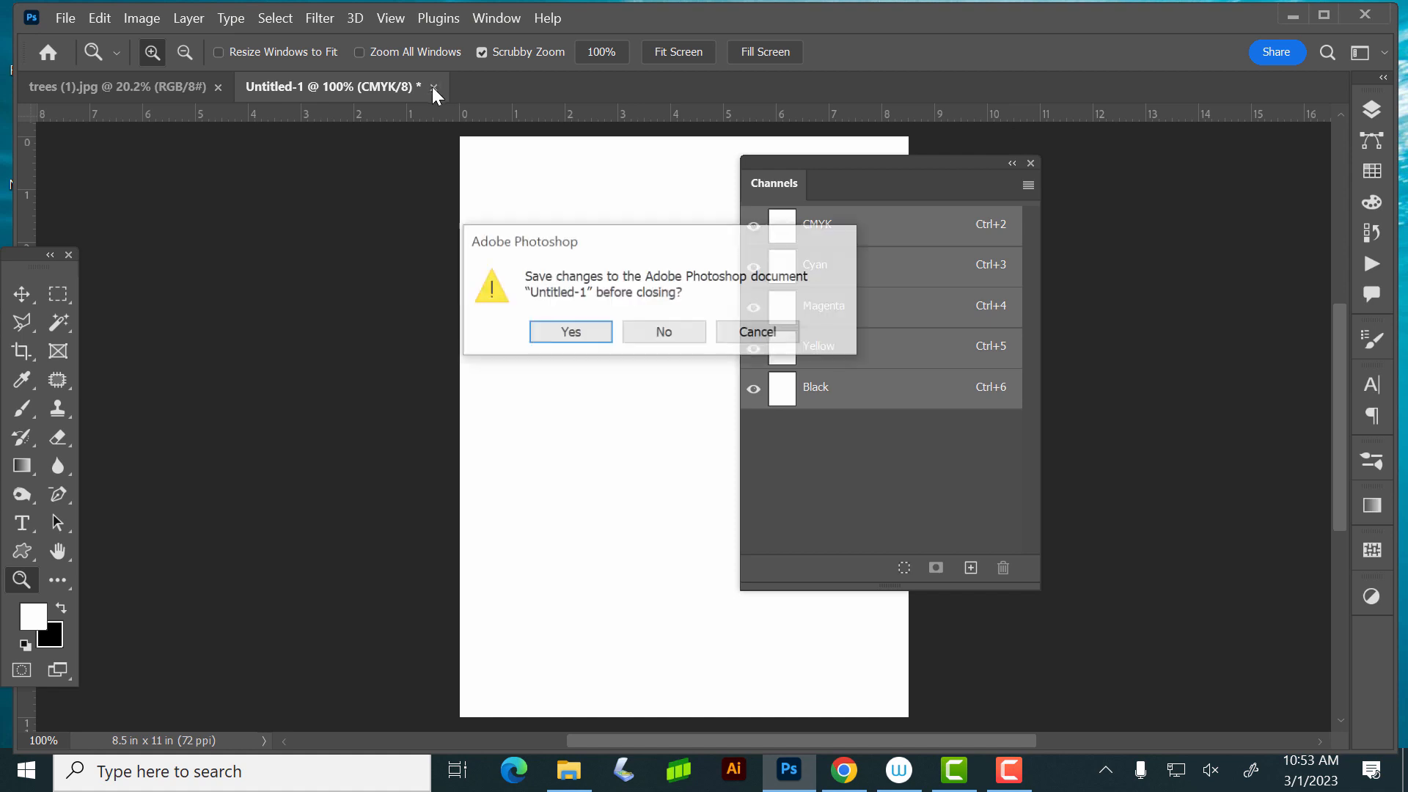
click(663, 334)
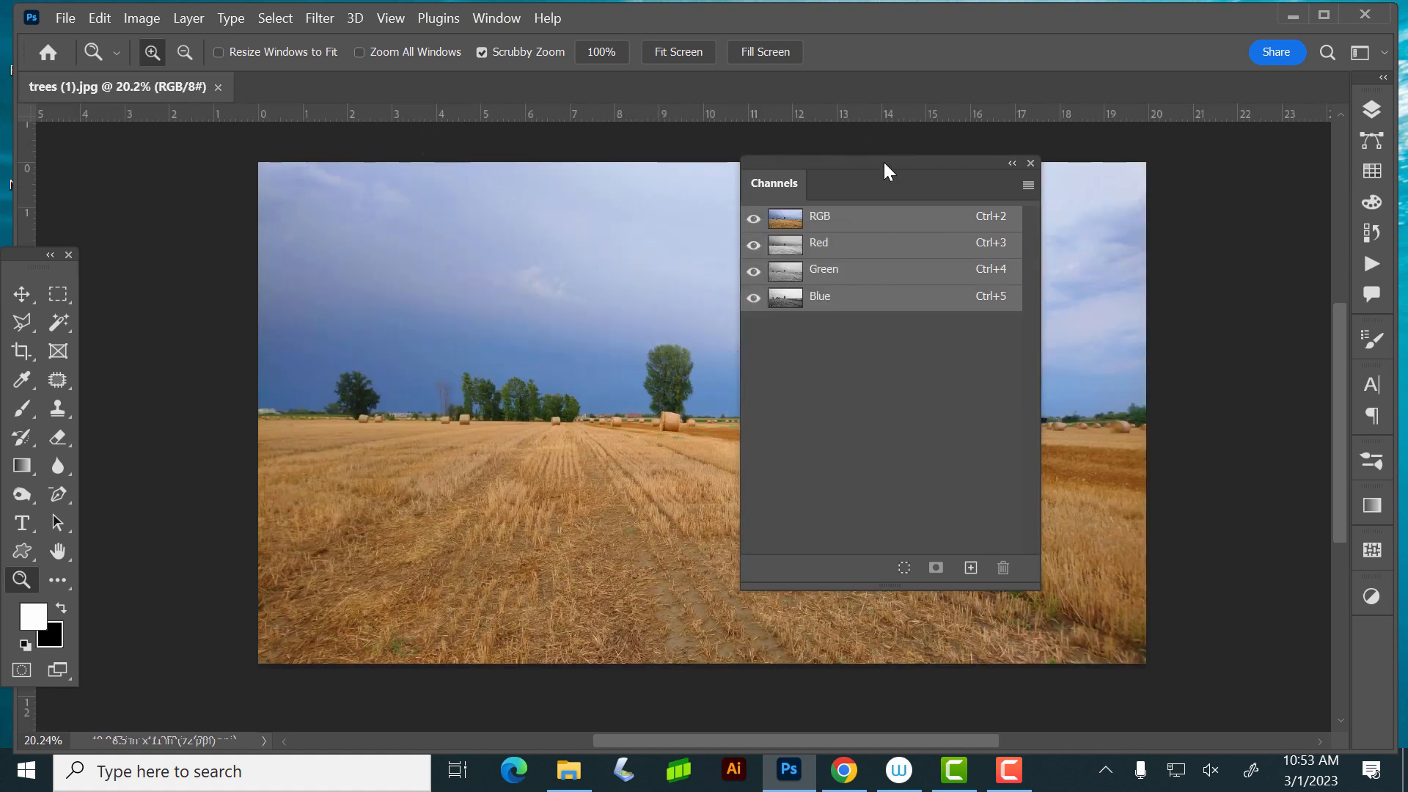
- Move the floating Channels list off the middle of the photo and create another blank 8.5 x 11 inch document at 72 ppi
drag(883, 162, 1160, 202)
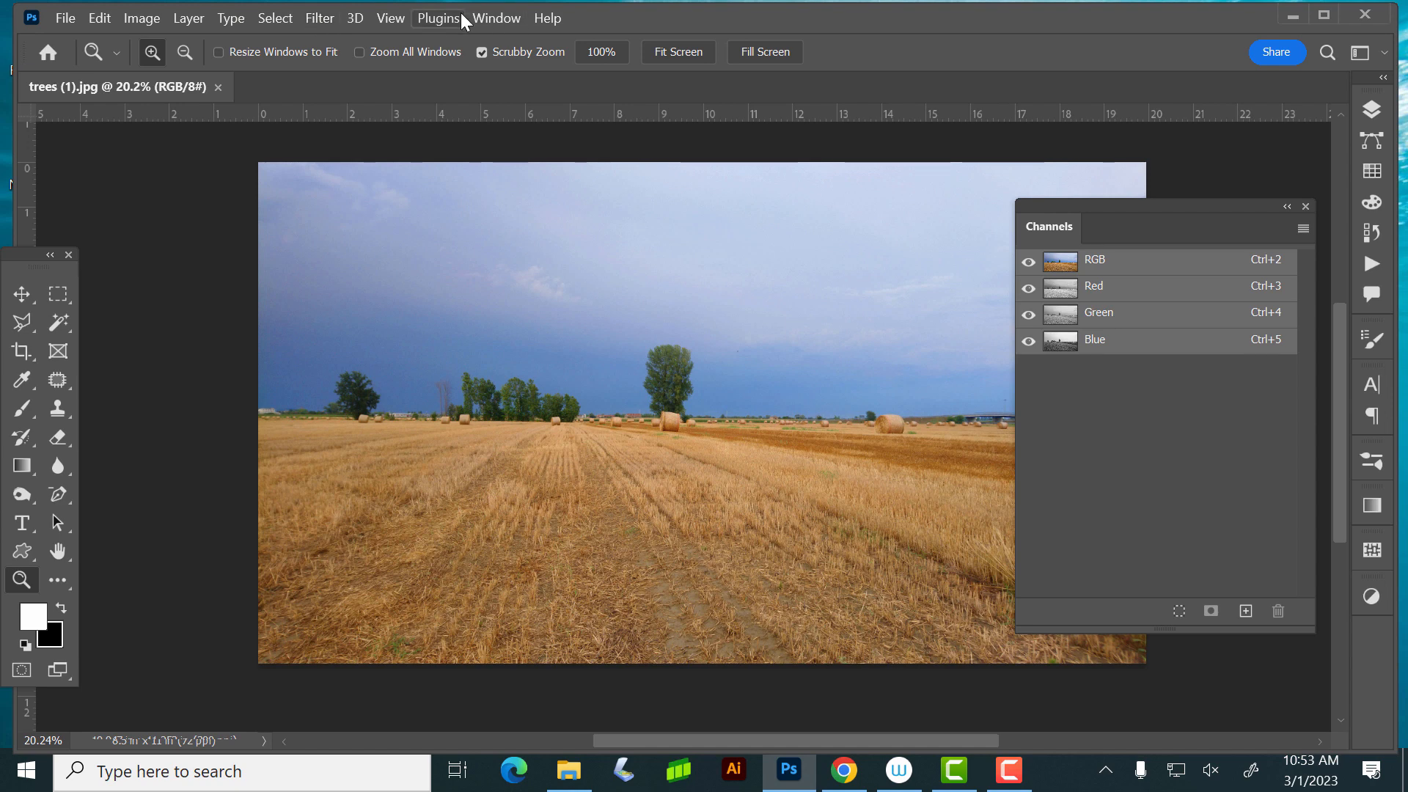
click(66, 17)
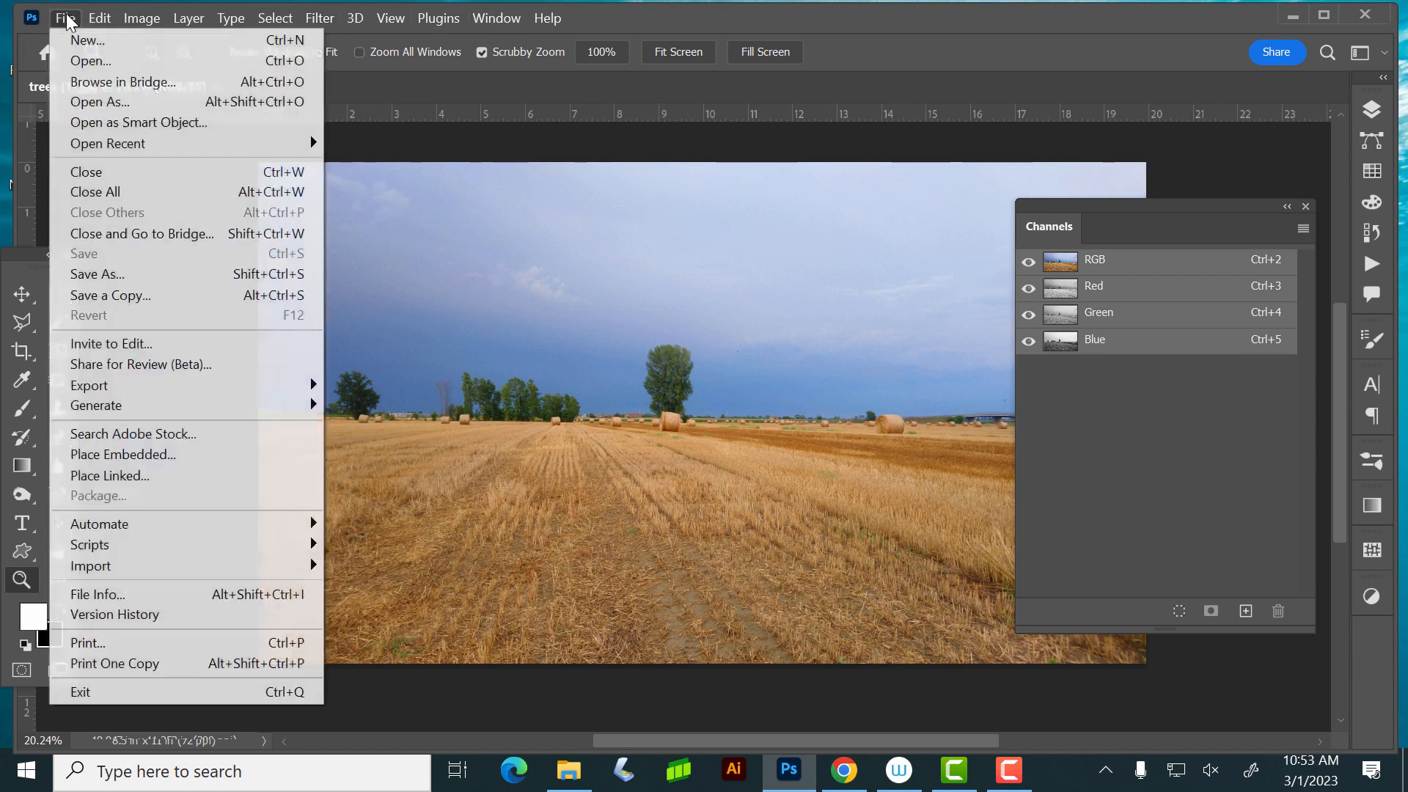
click(78, 40)
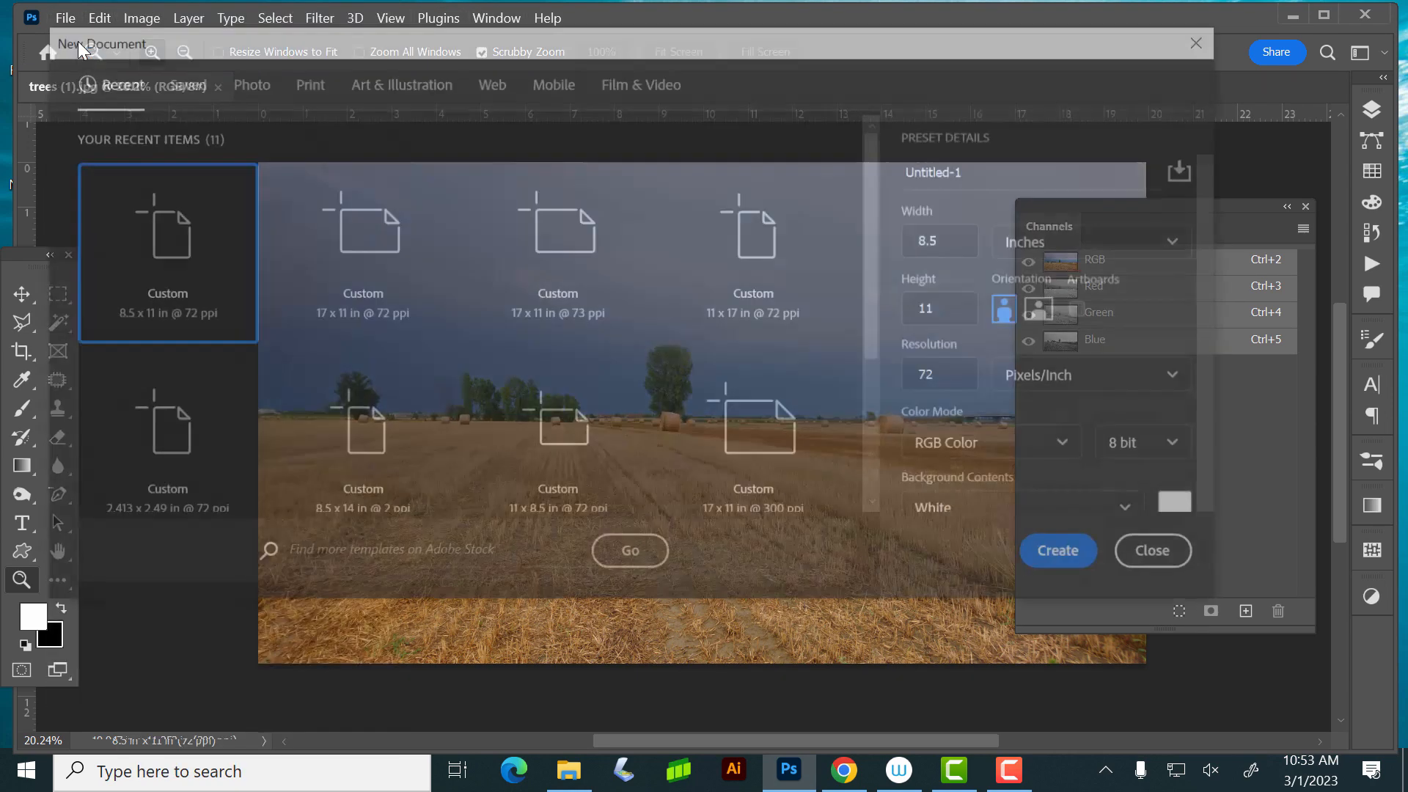
double_click(179, 255)
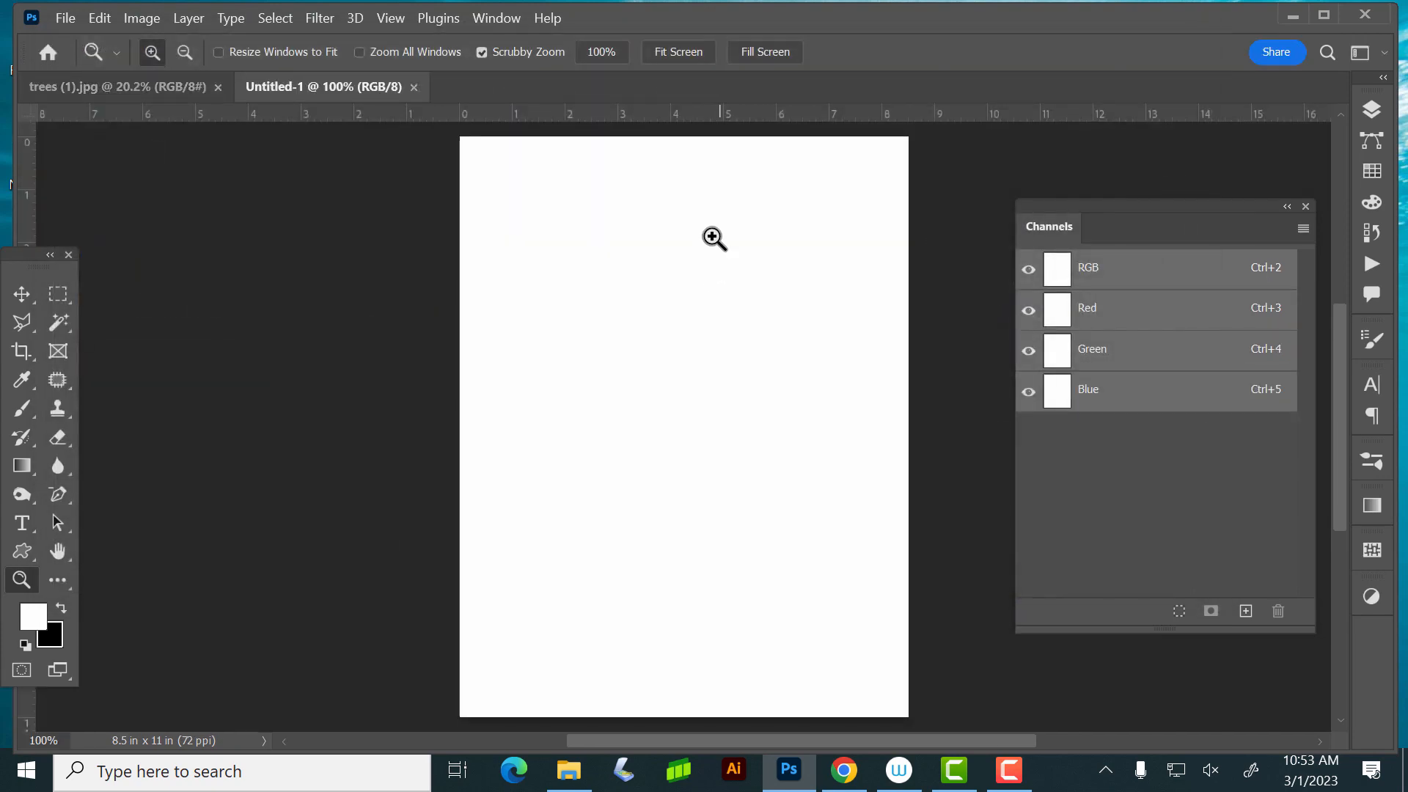
- Select a rectangle about 5.2 x 6.3 inches on the blank page and save the selection as a new channel named fghfggh
click(58, 294)
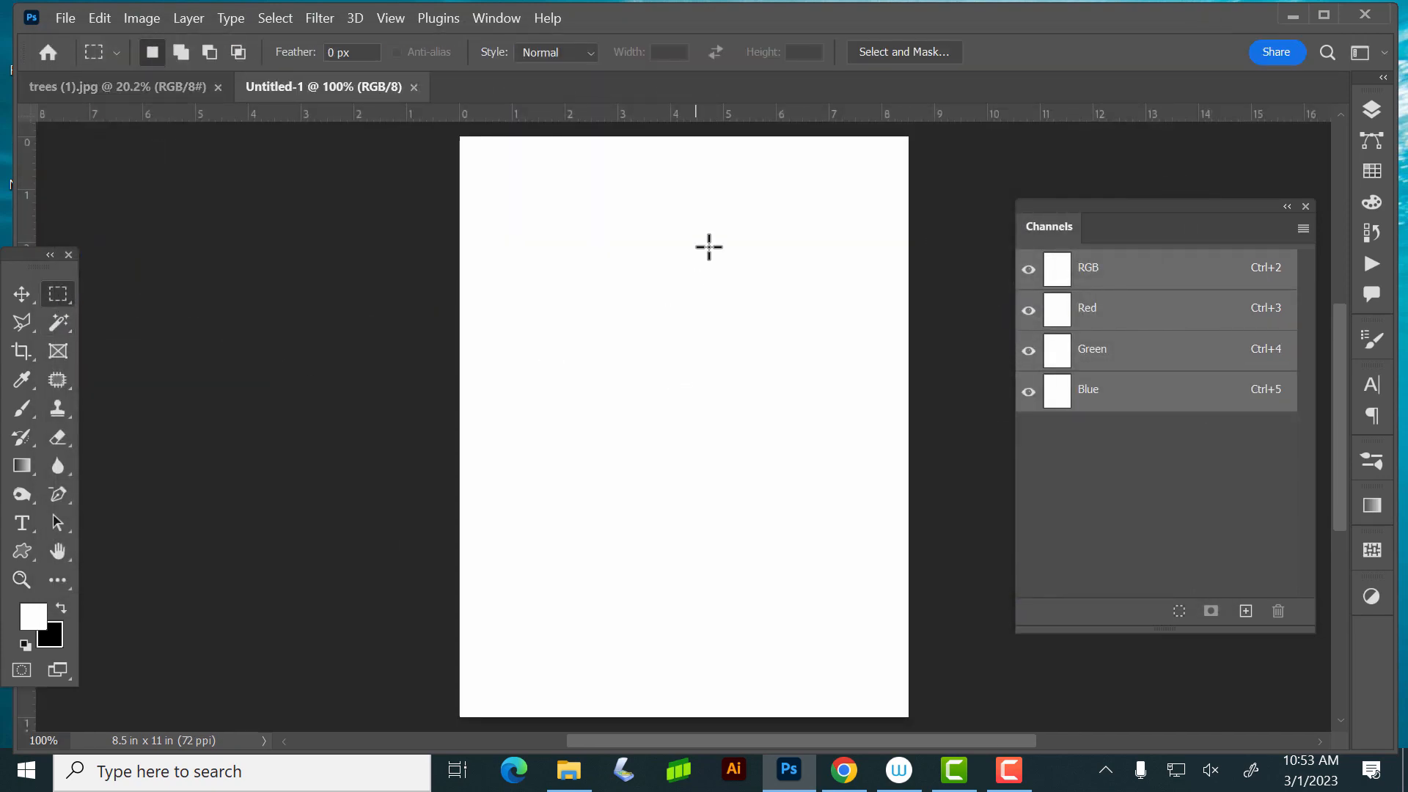
drag(523, 245, 799, 578)
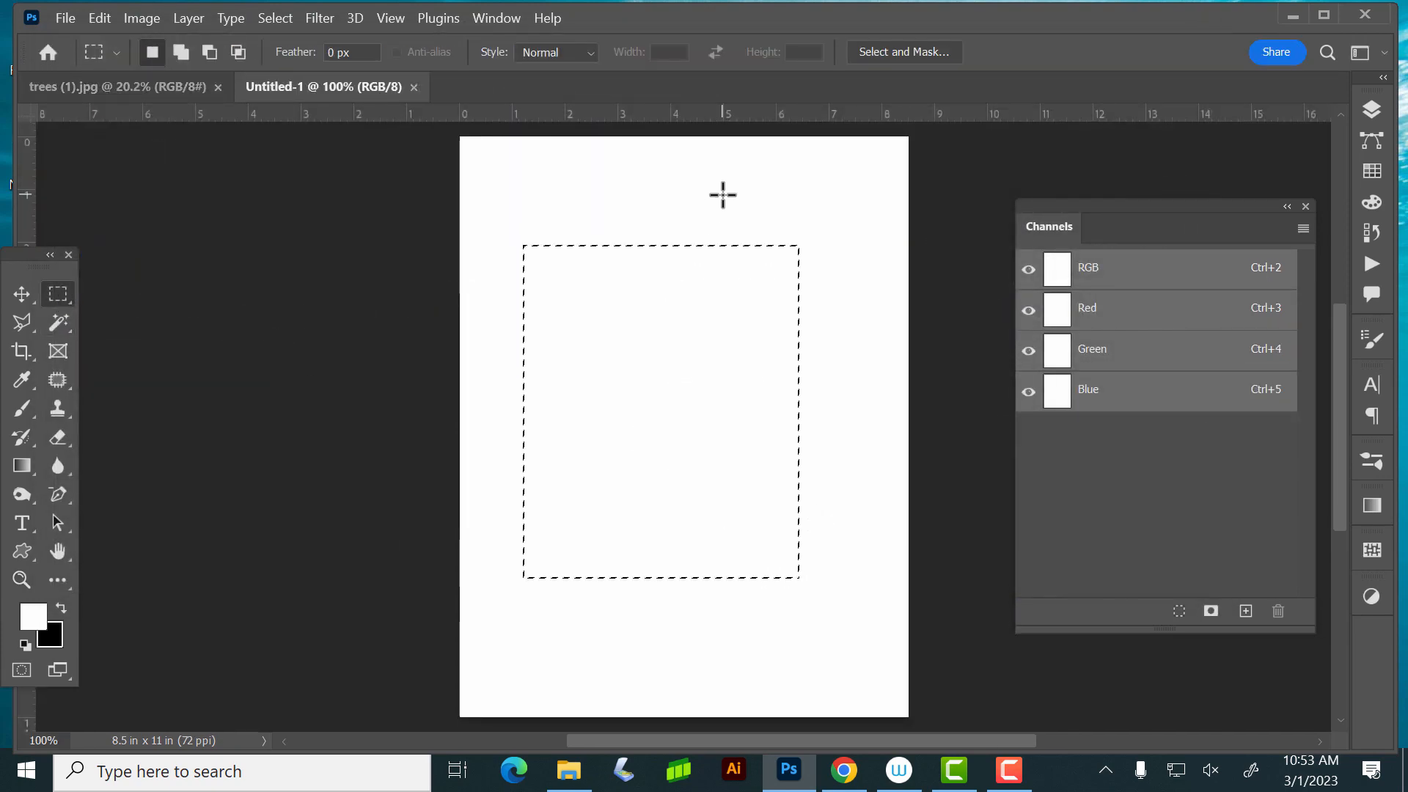
click(284, 22)
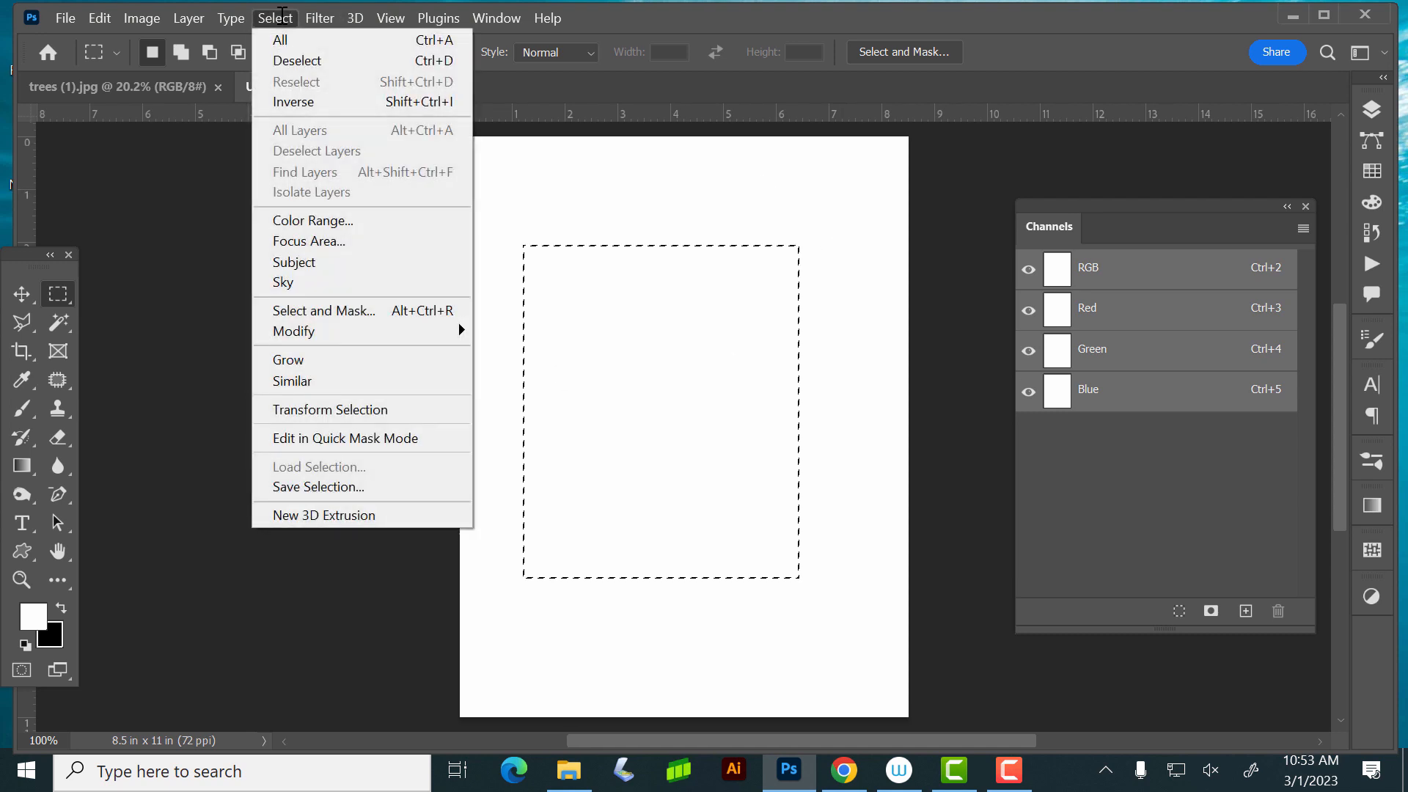
click(350, 487)
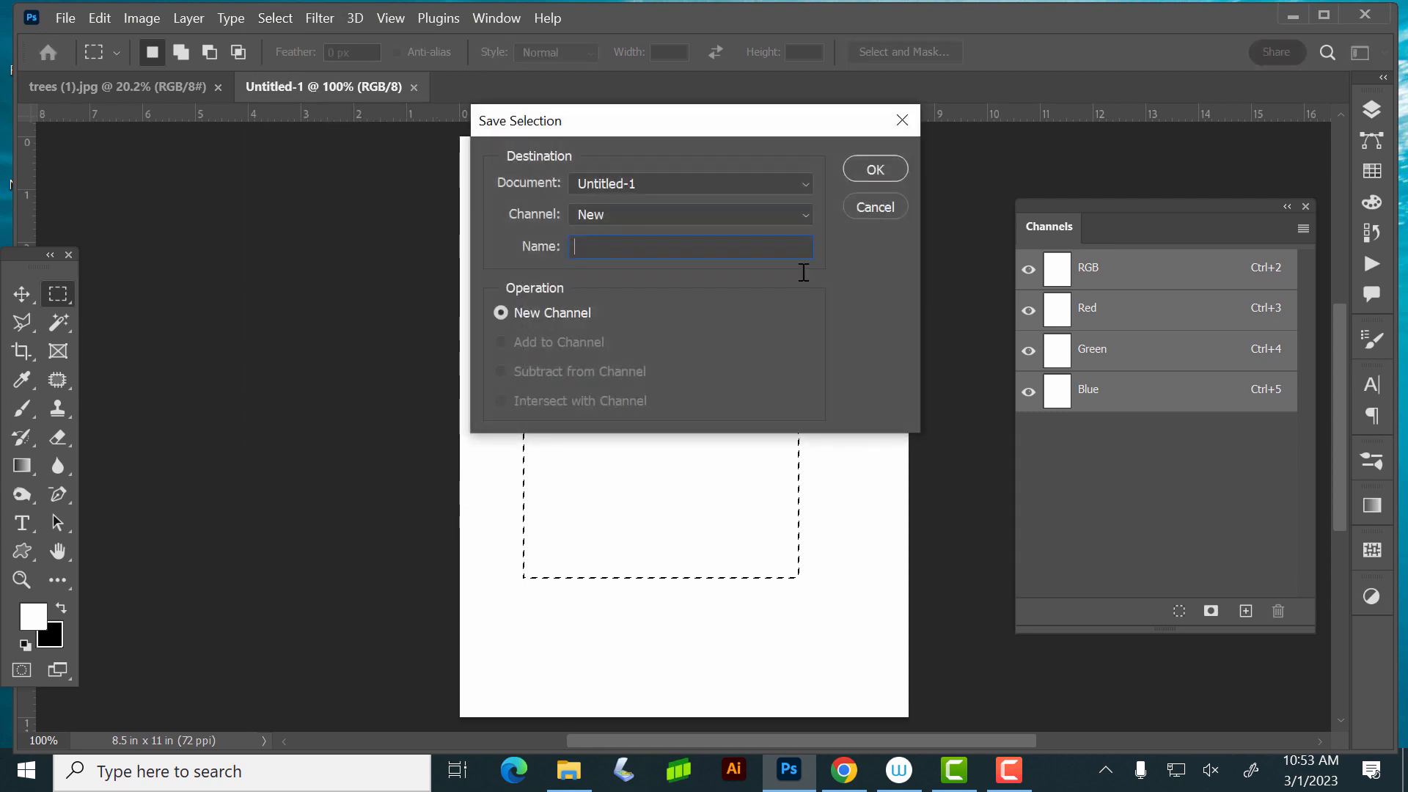
text(fghfggh)
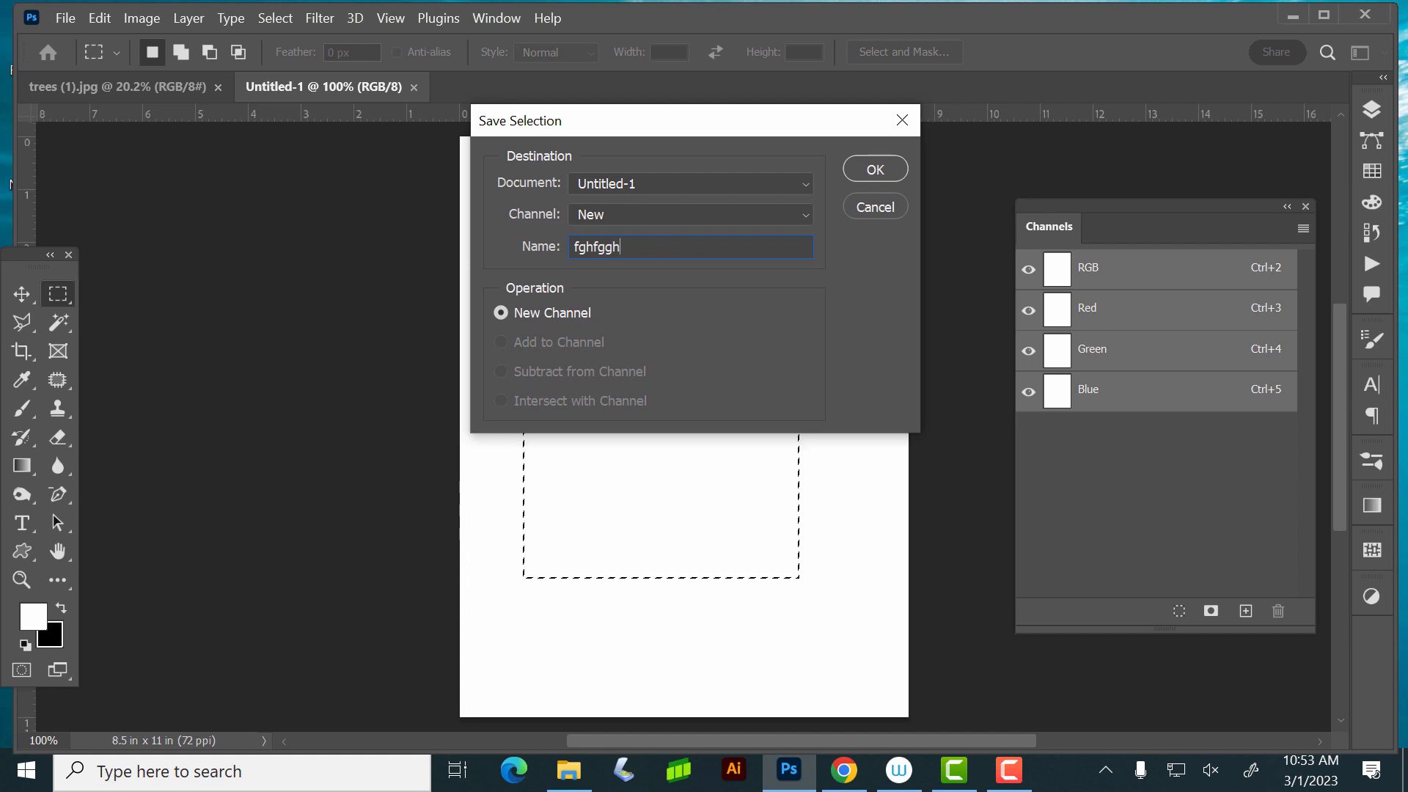
key(Return)
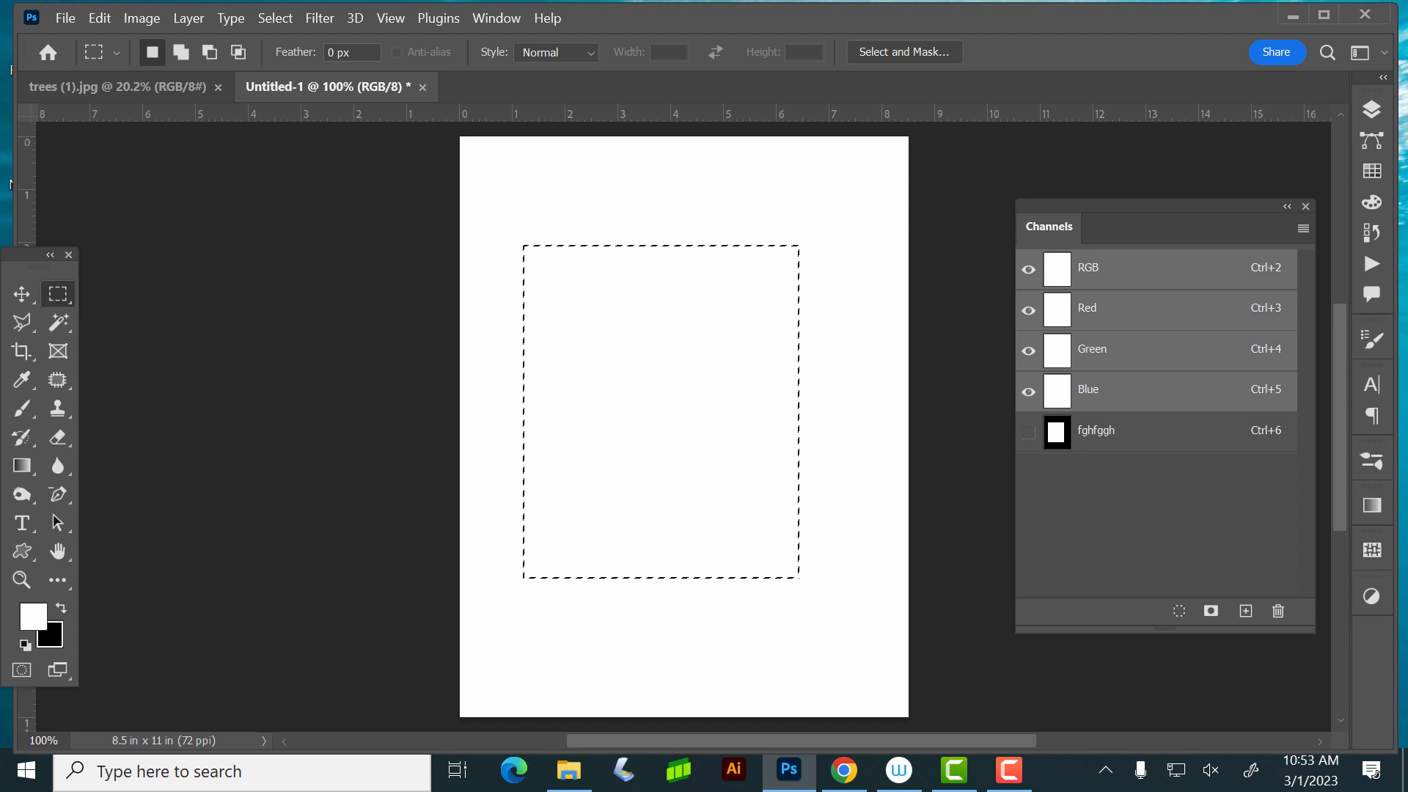
- Deselect the rectangle and reload it as a new selection from the fghfggh channel
key(ctrl+d)
click(320, 18)
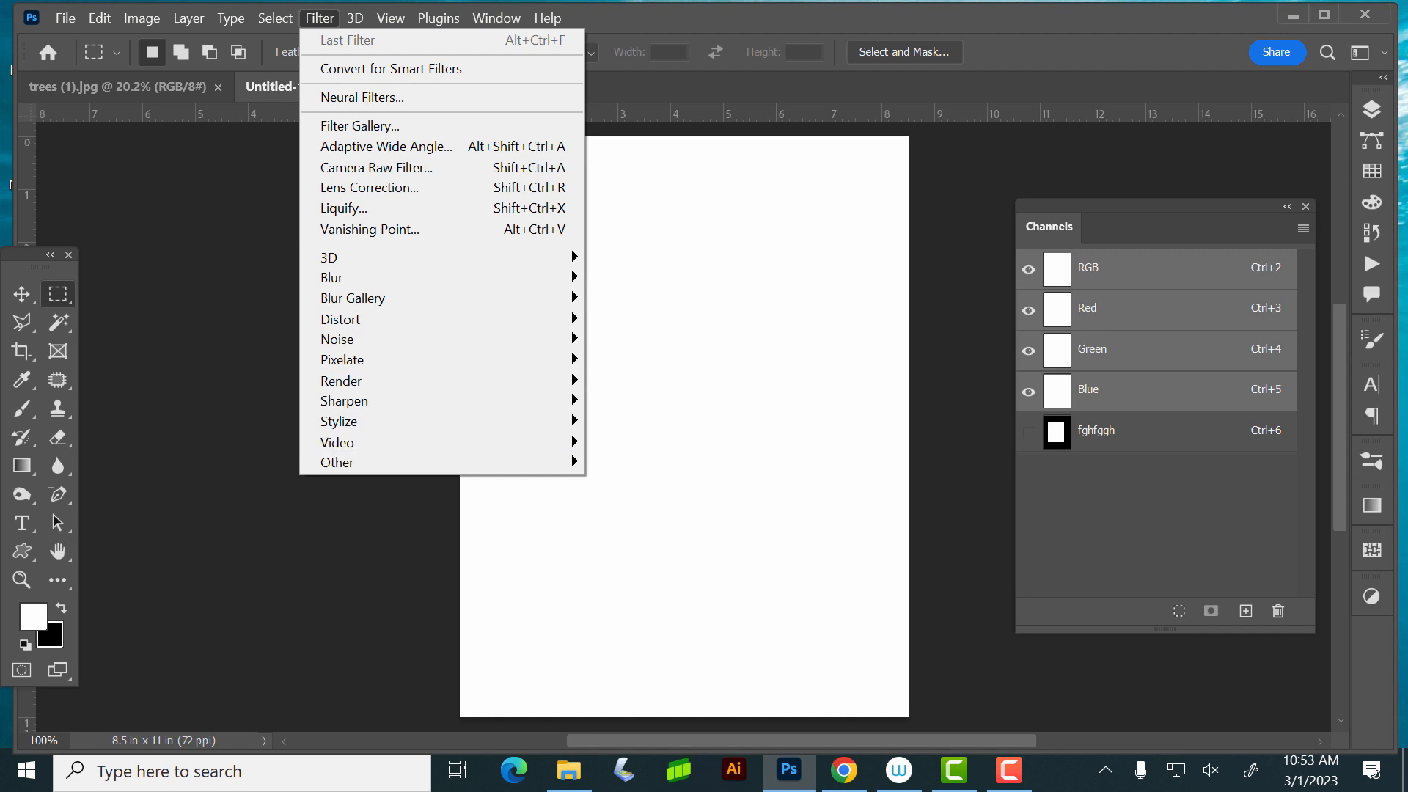
mouse_move(275, 19)
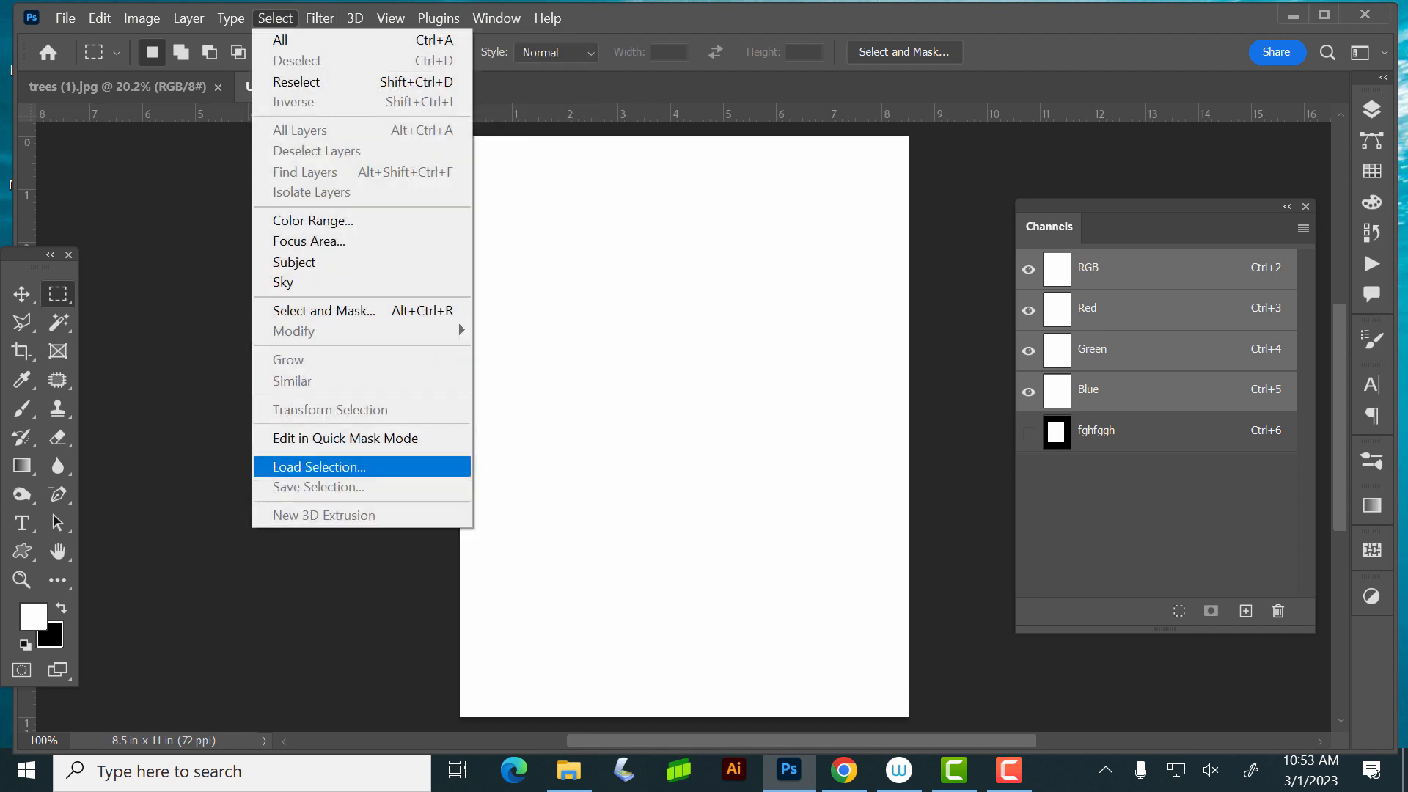
click(319, 467)
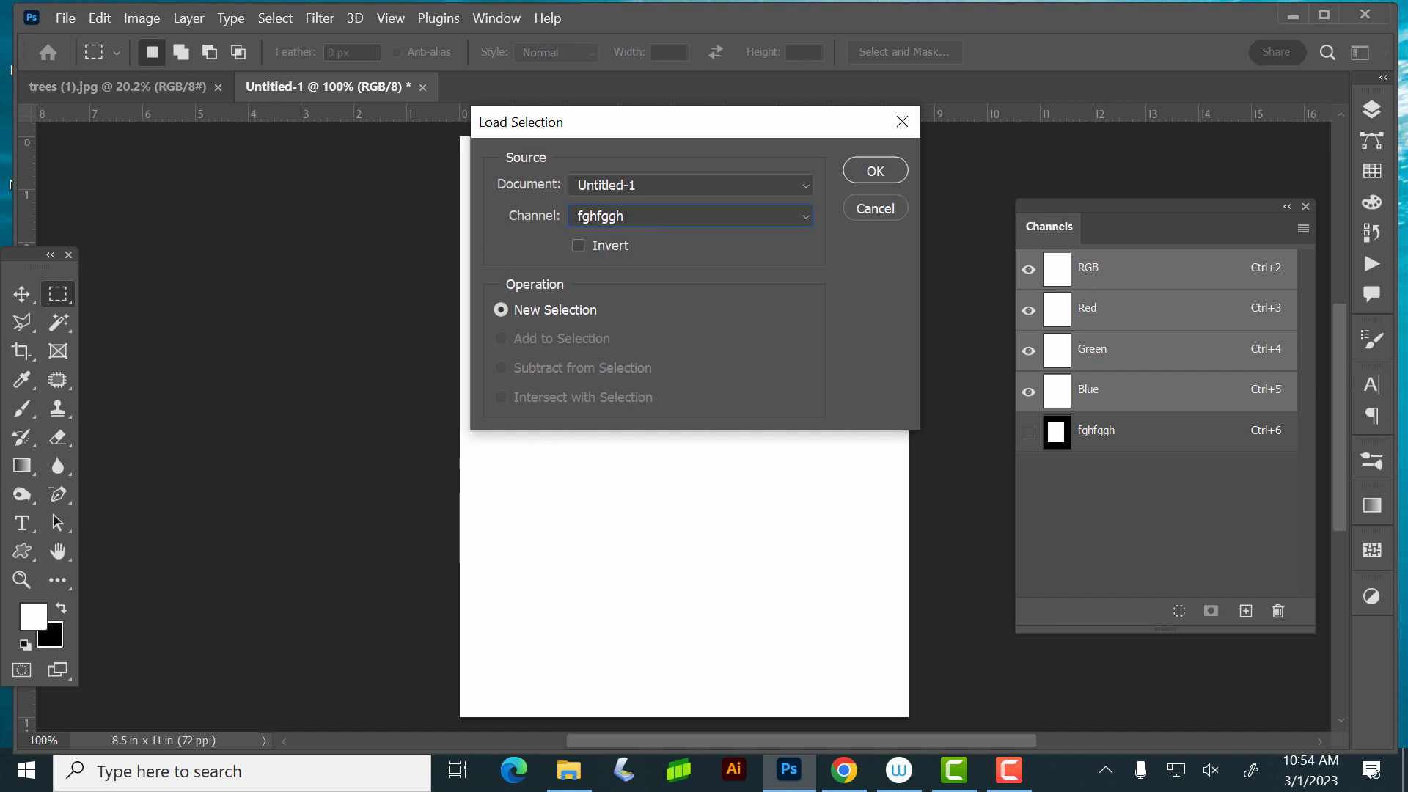
key(Return)
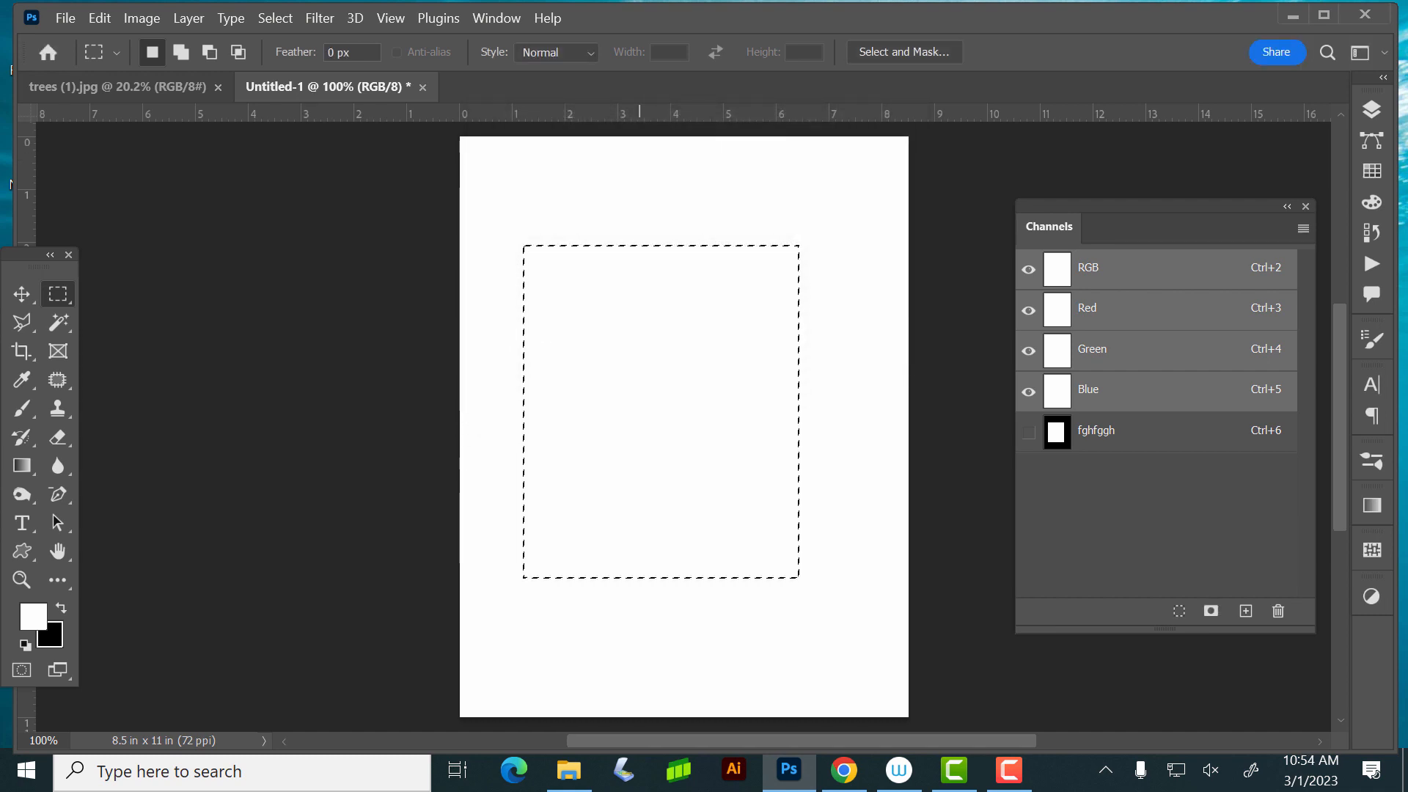
key(ctrl+d)
key(ctrl+z)
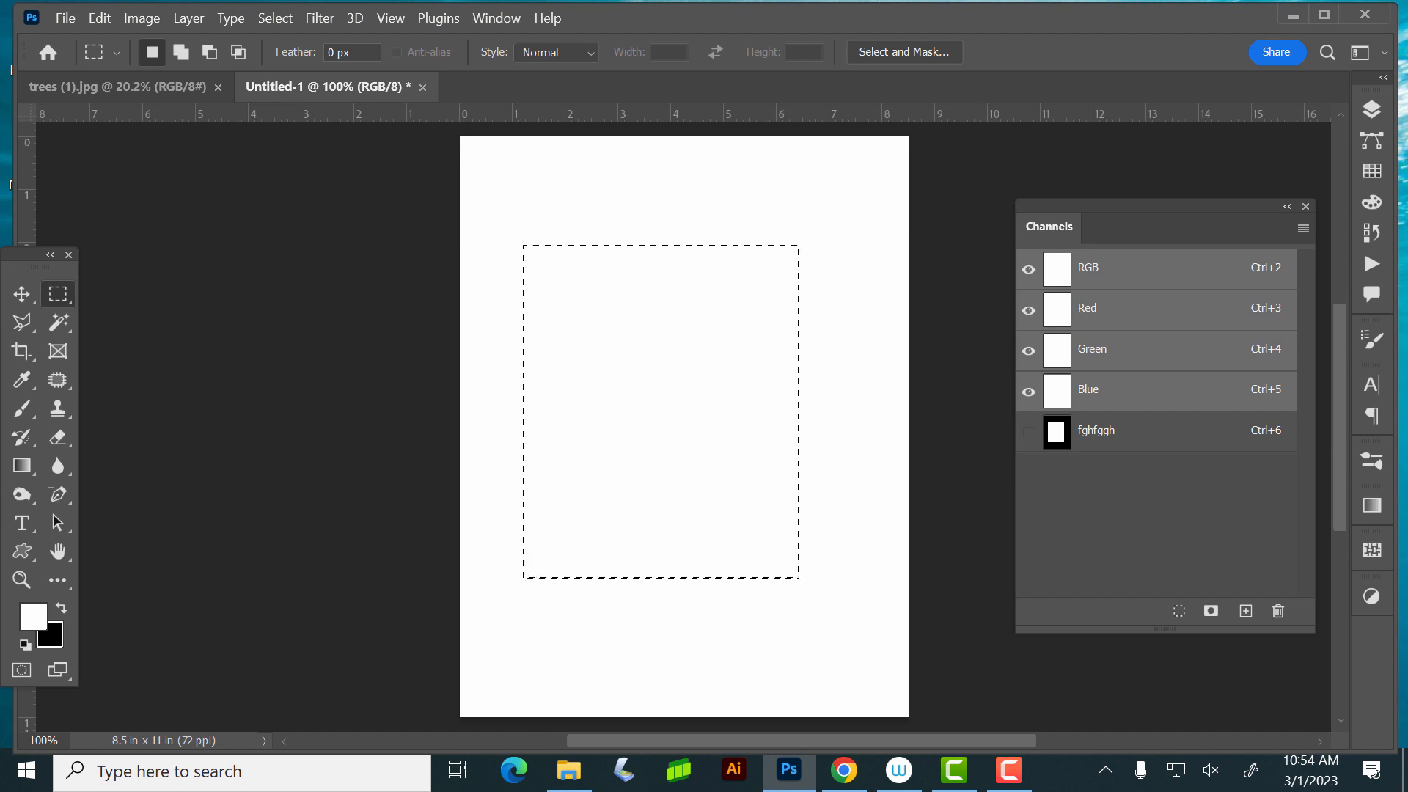
- Add a new empty layer above the Background layer, keeping the rectangular selection active
click(1371, 110)
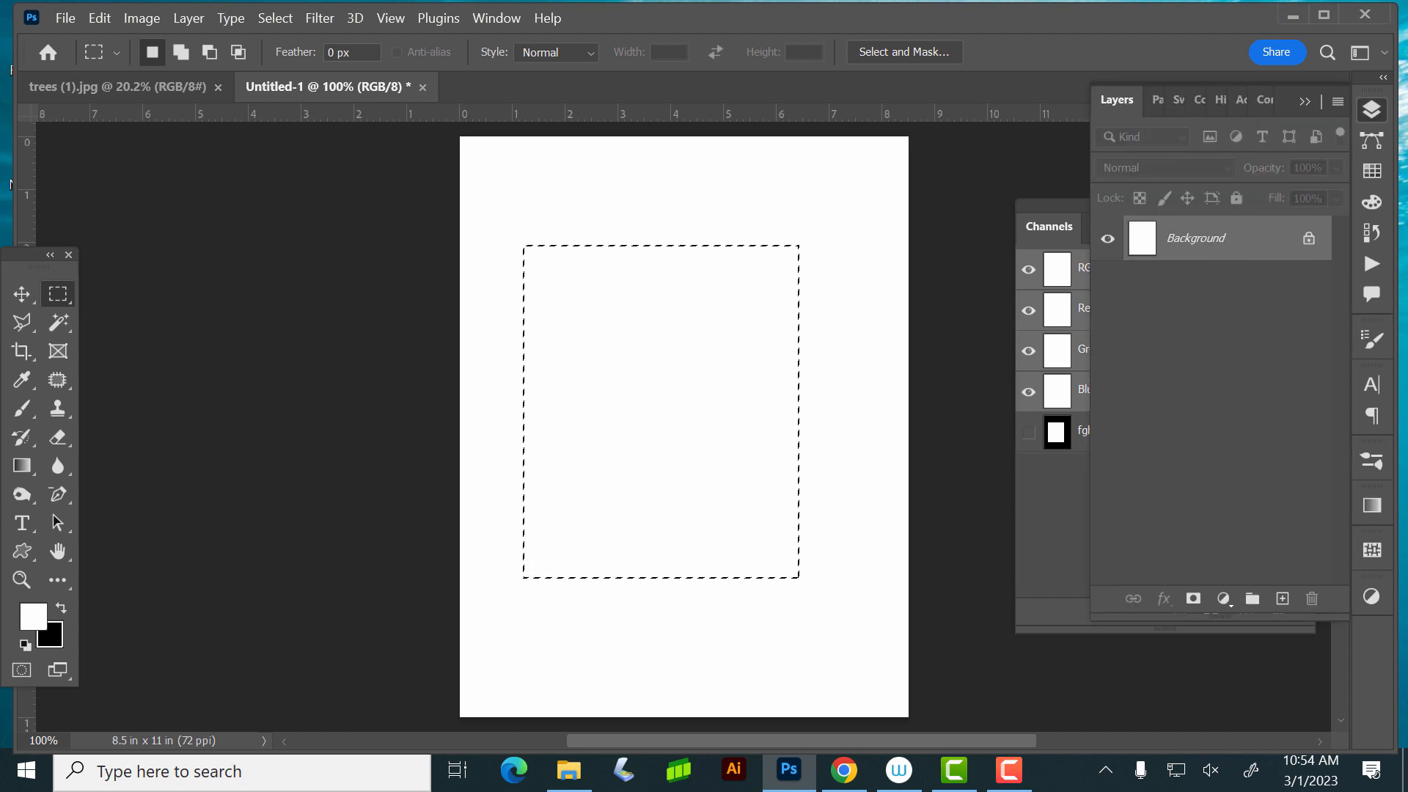
click(1282, 598)
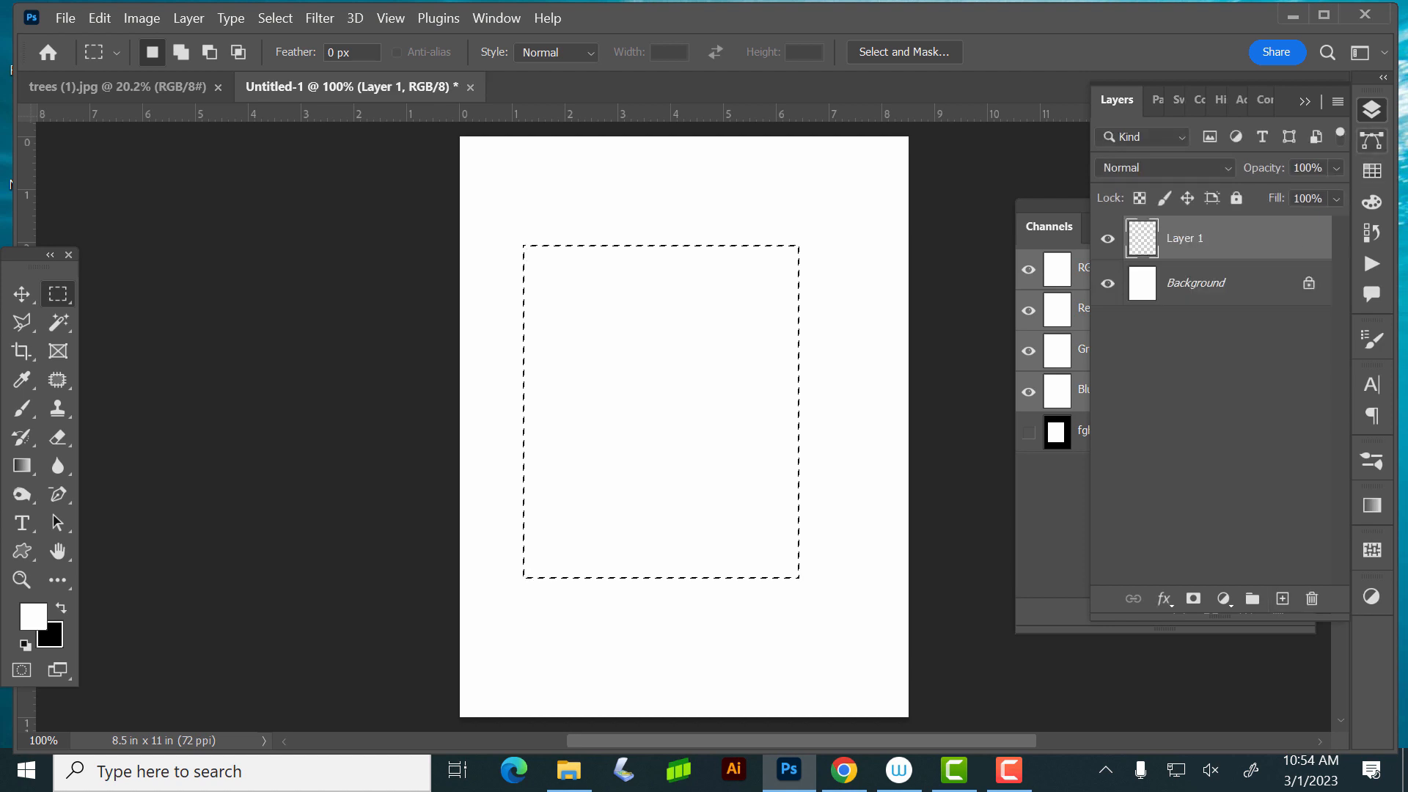
- Fill the rectangular selection on Layer 1 with the CMYK cyan swatch and deselect it
click(1371, 171)
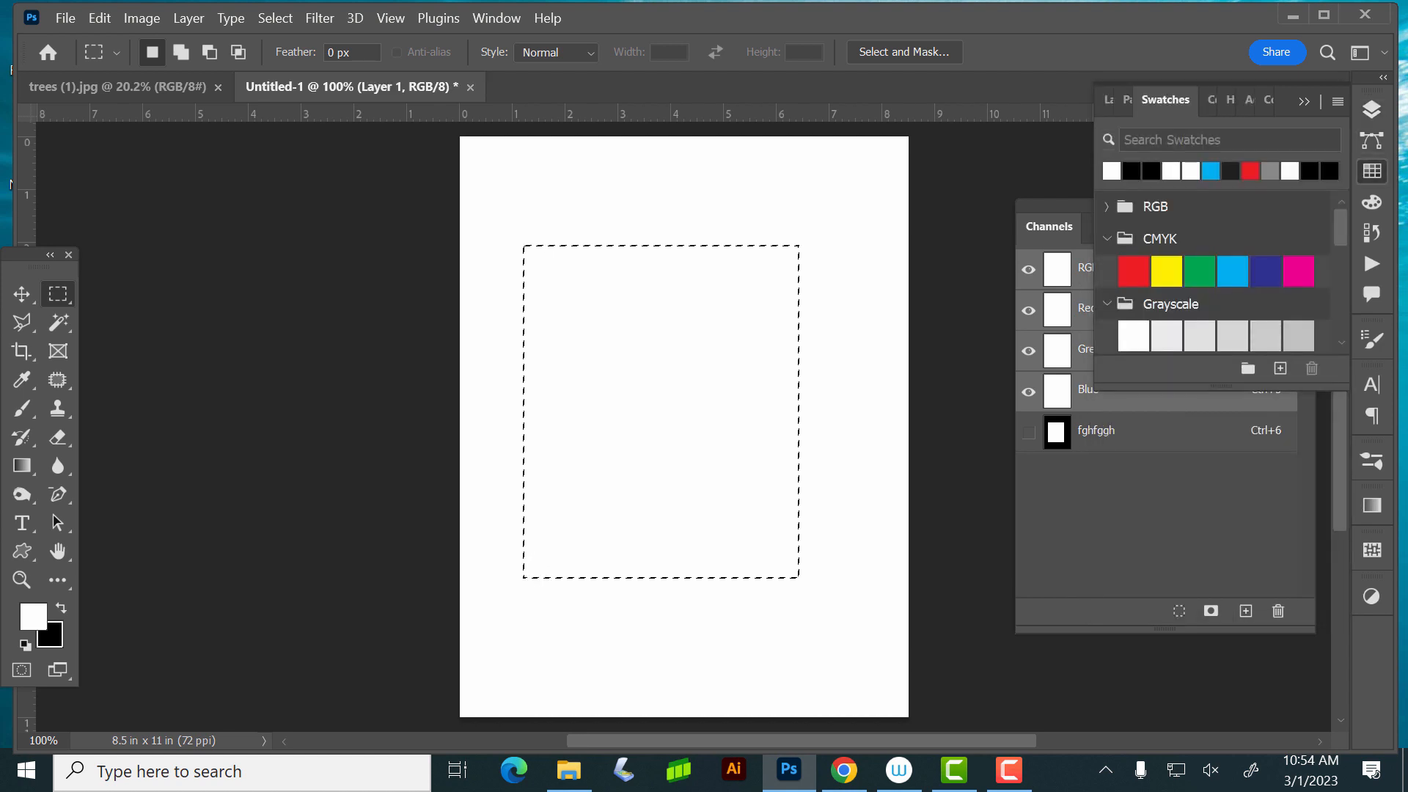
click(1232, 271)
key(alt+BackSpace)
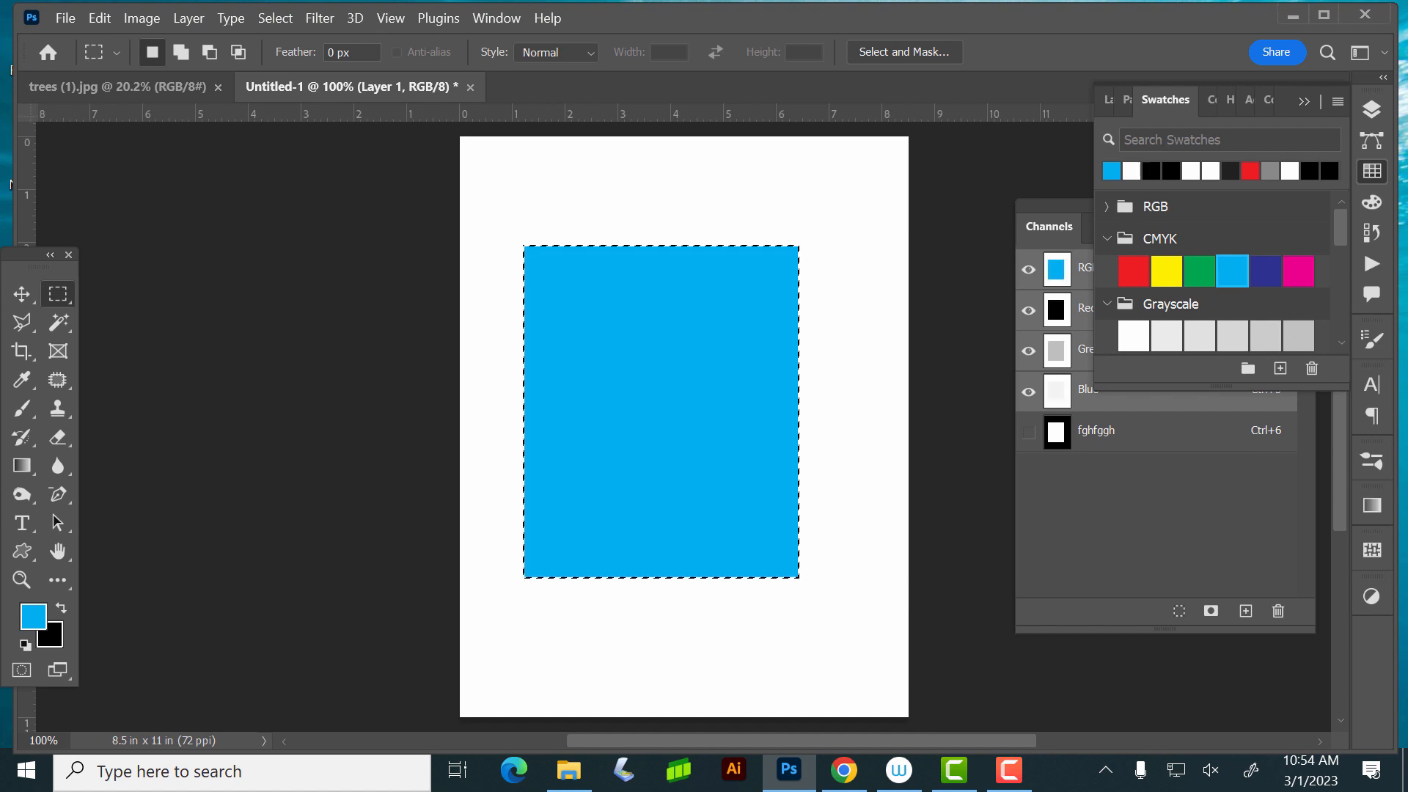
key(ctrl+d)
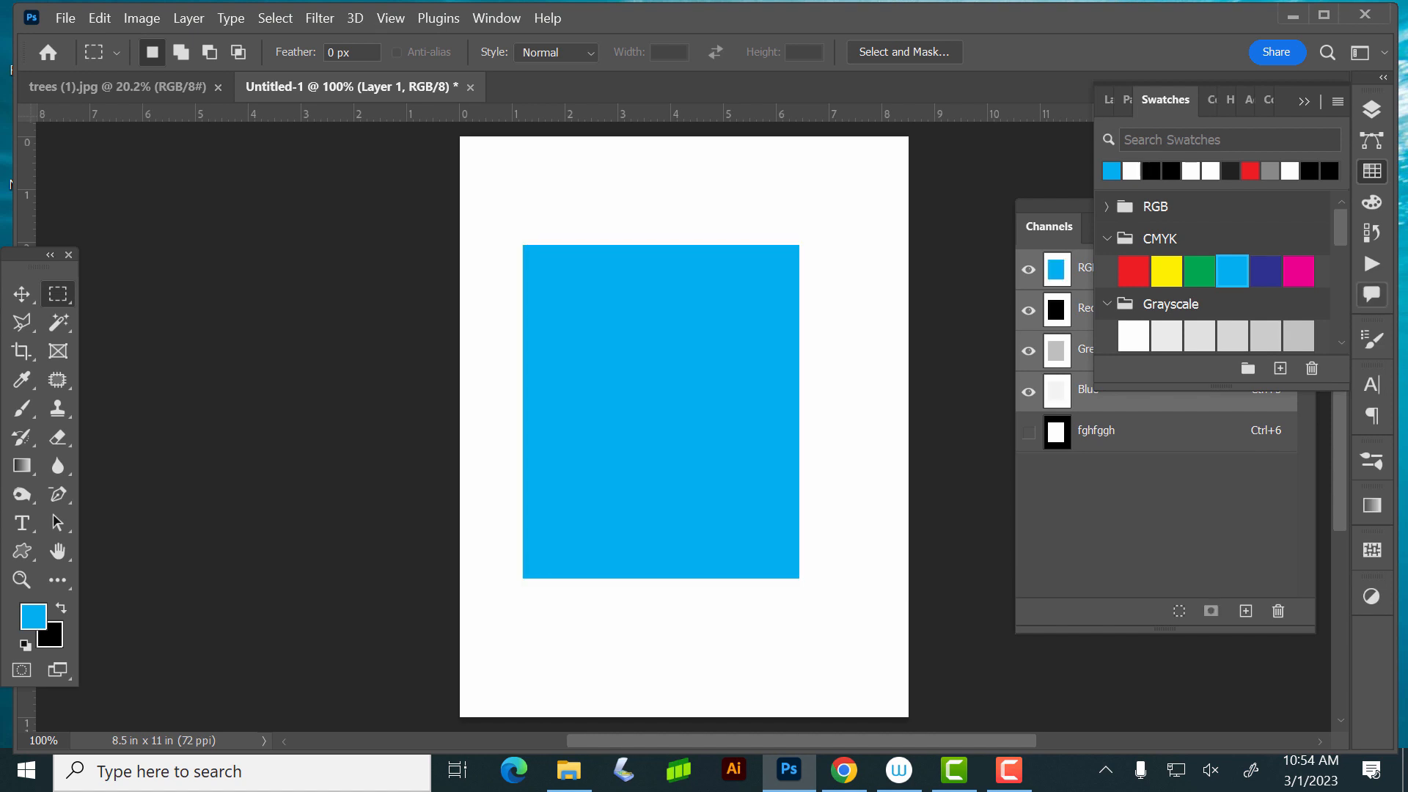
click(1371, 110)
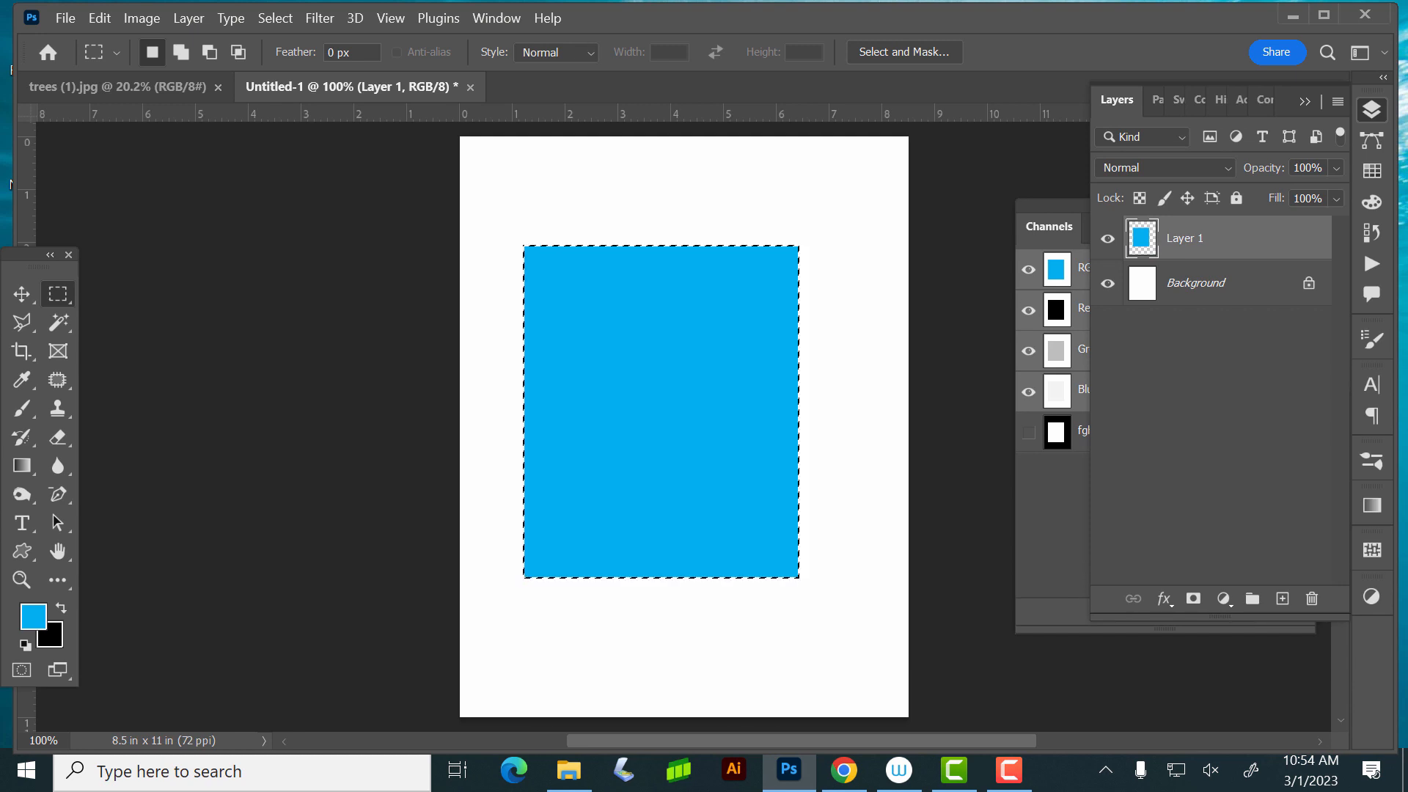
key(ctrl+d)
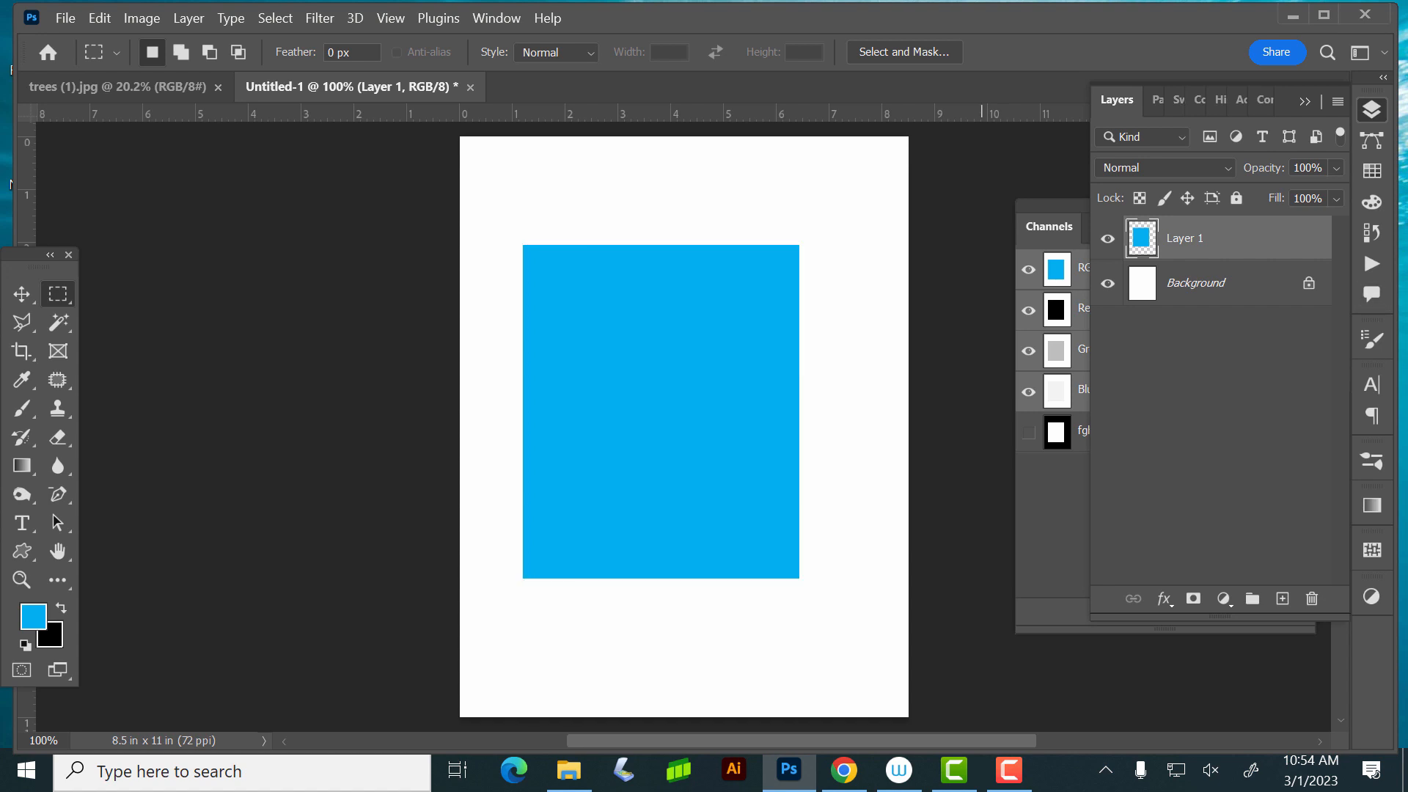
- Duplicate the blue rectangle slightly up and to the left, load the copy's outline as a selection and hide the copy
click(21, 293)
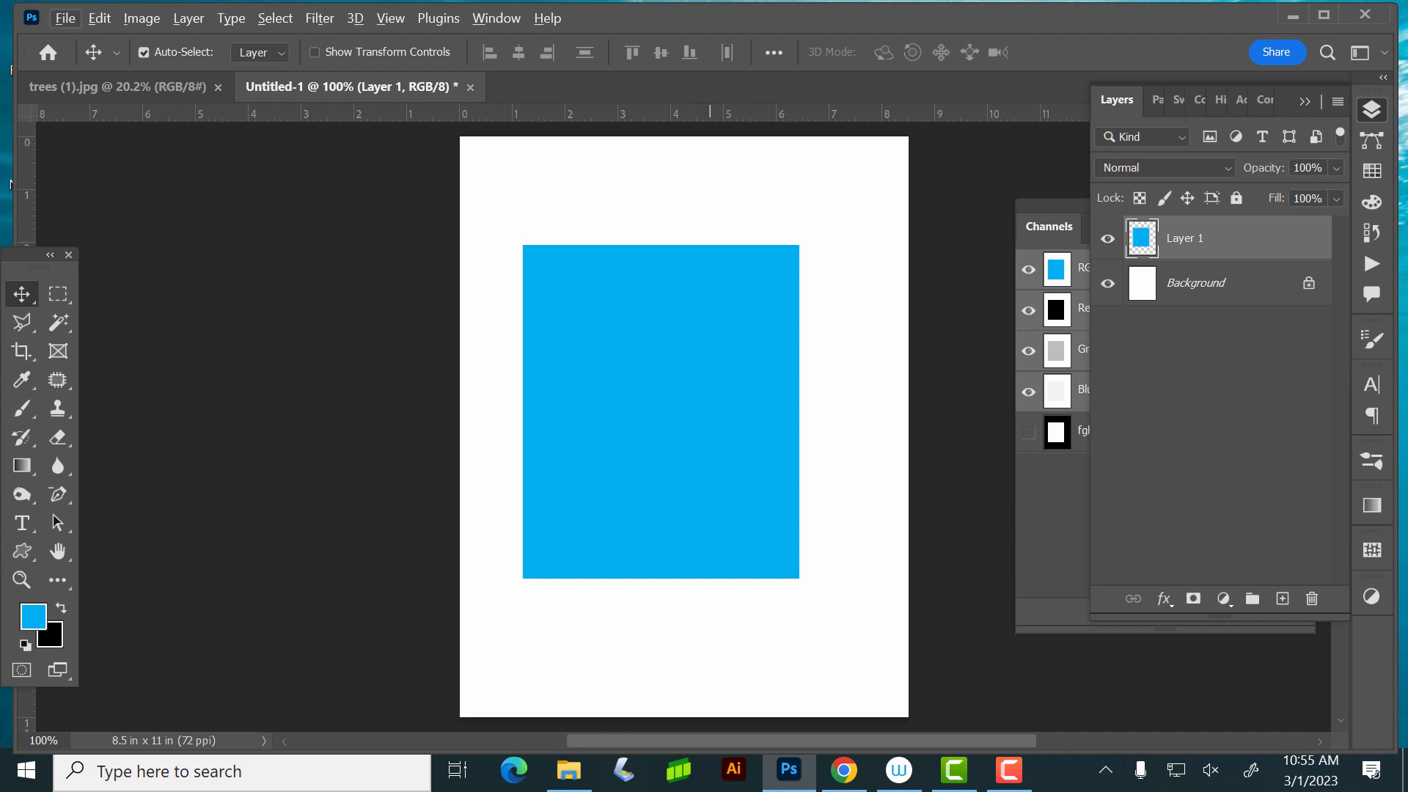
drag(709, 333, 692, 245)
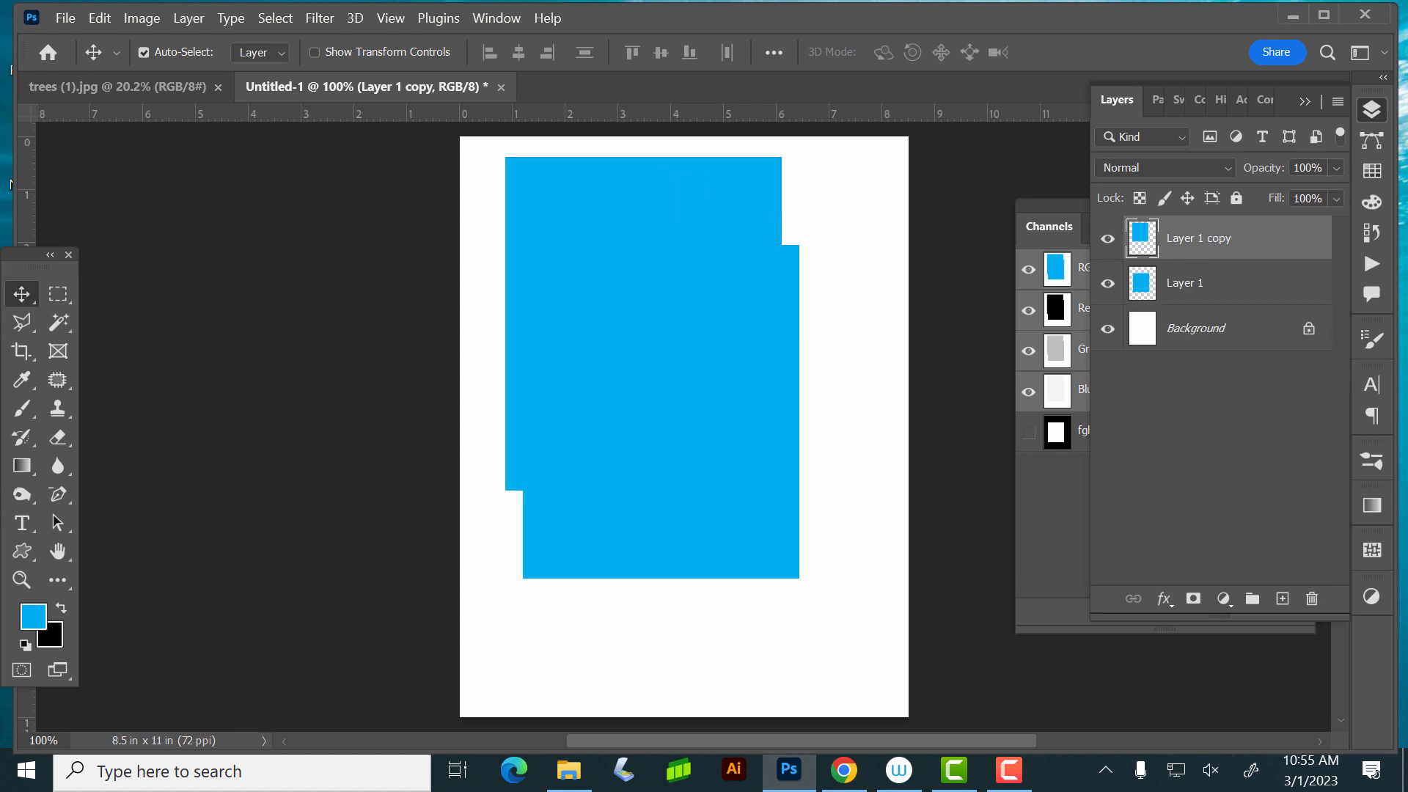
key(ctrl)
ctrl+click(1142, 239)
click(1107, 239)
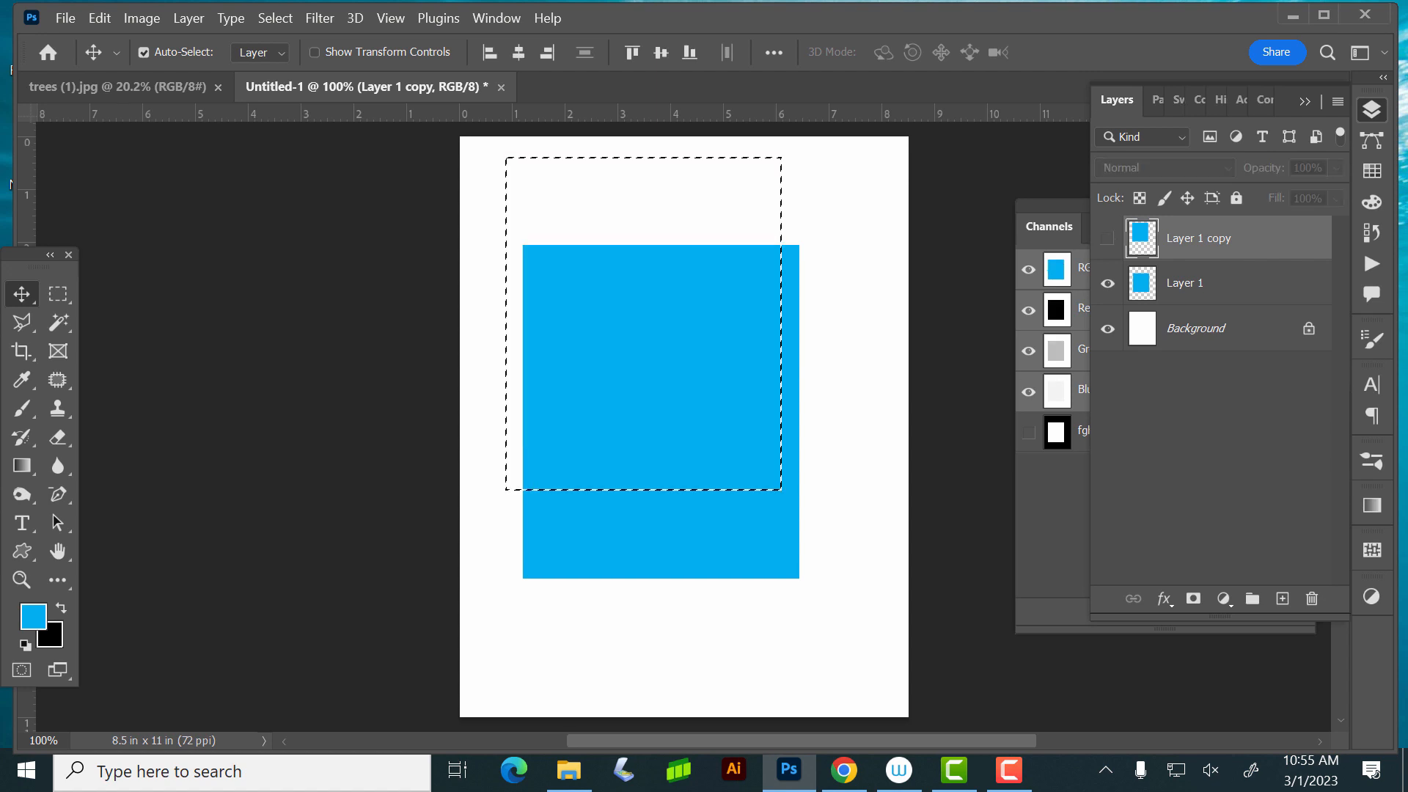
- Delete the selected area from Layer 1, deselect, and move the remaining L-shape up and to the left
click(1185, 283)
key(Delete)
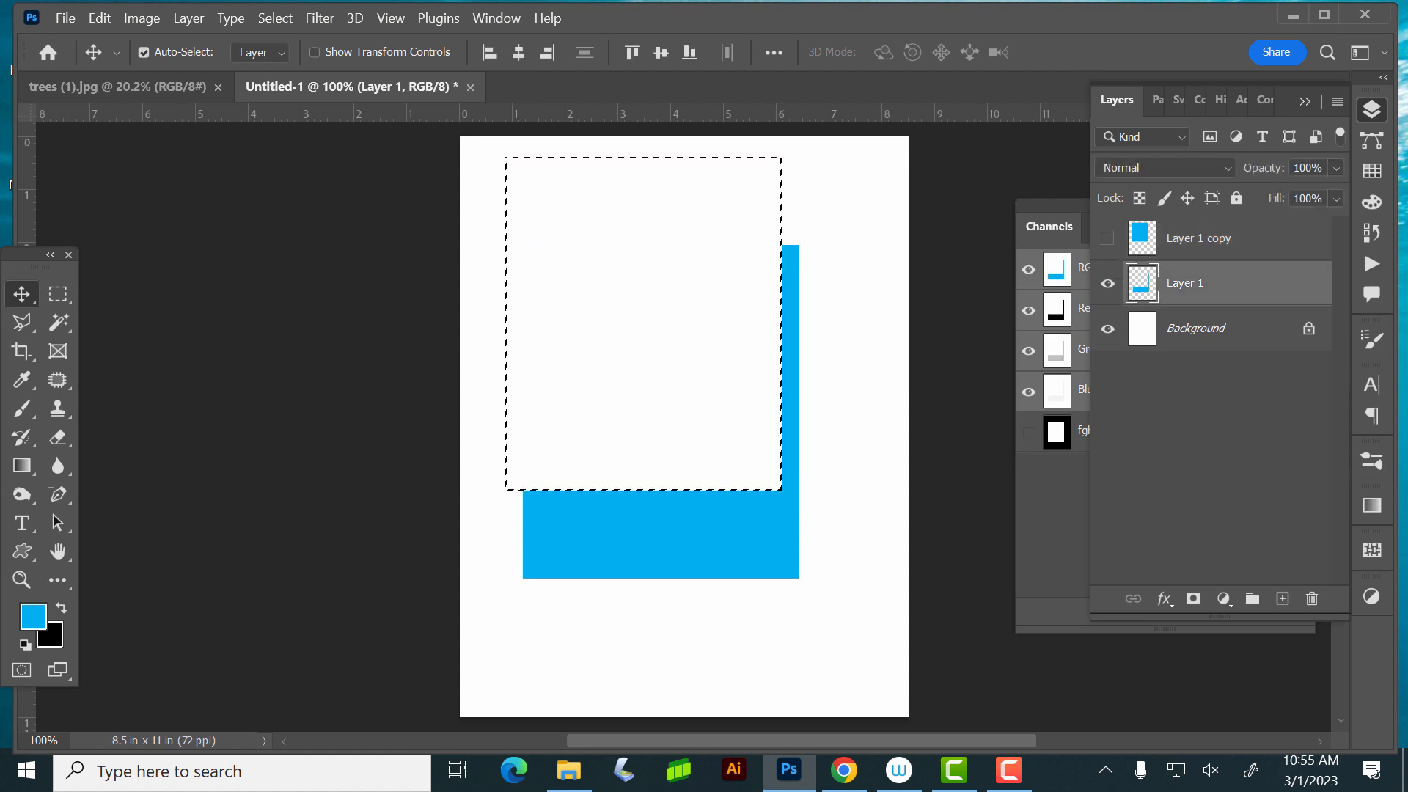
key(ctrl+d)
drag(701, 522, 657, 452)
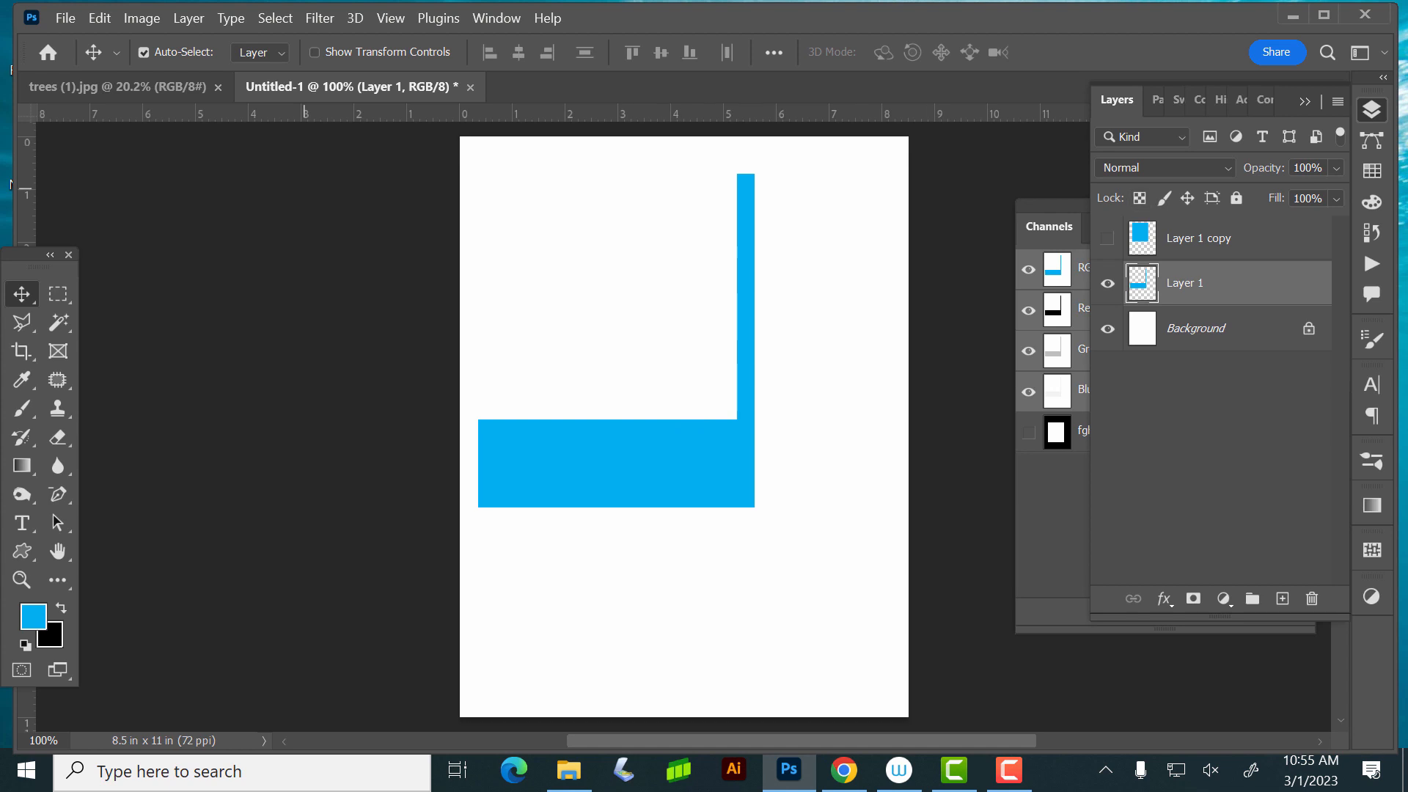
click(142, 19)
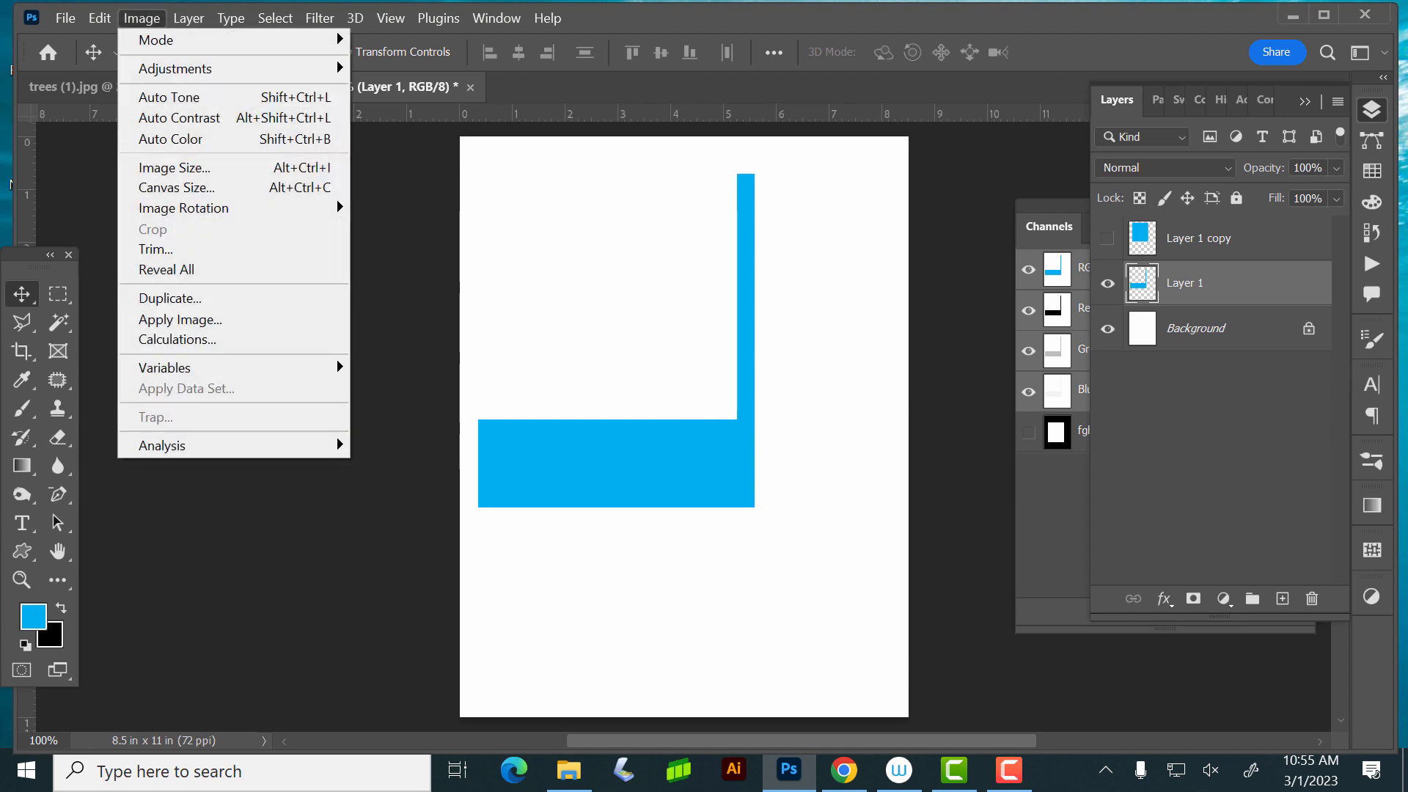
click(179, 320)
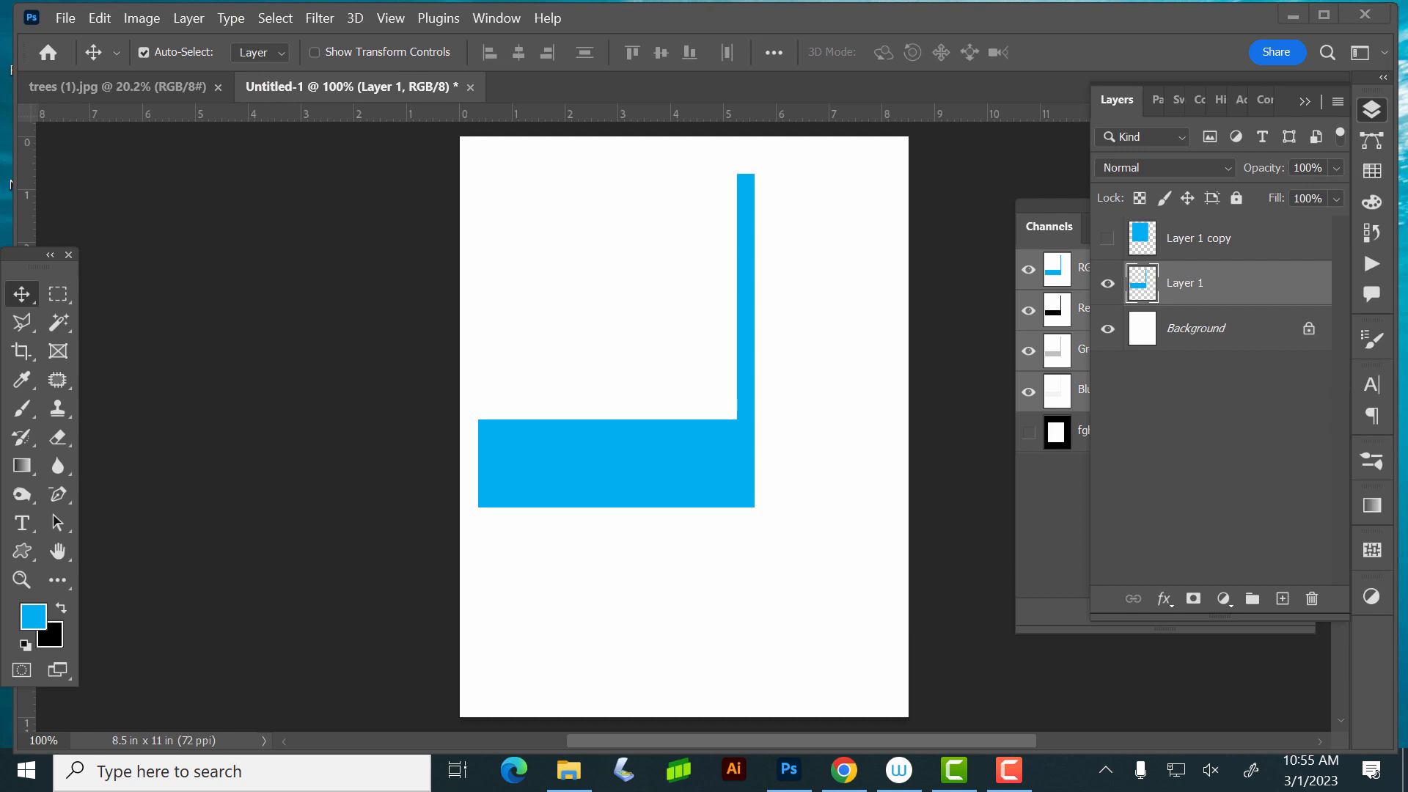
drag(1312, 292, 1311, 598)
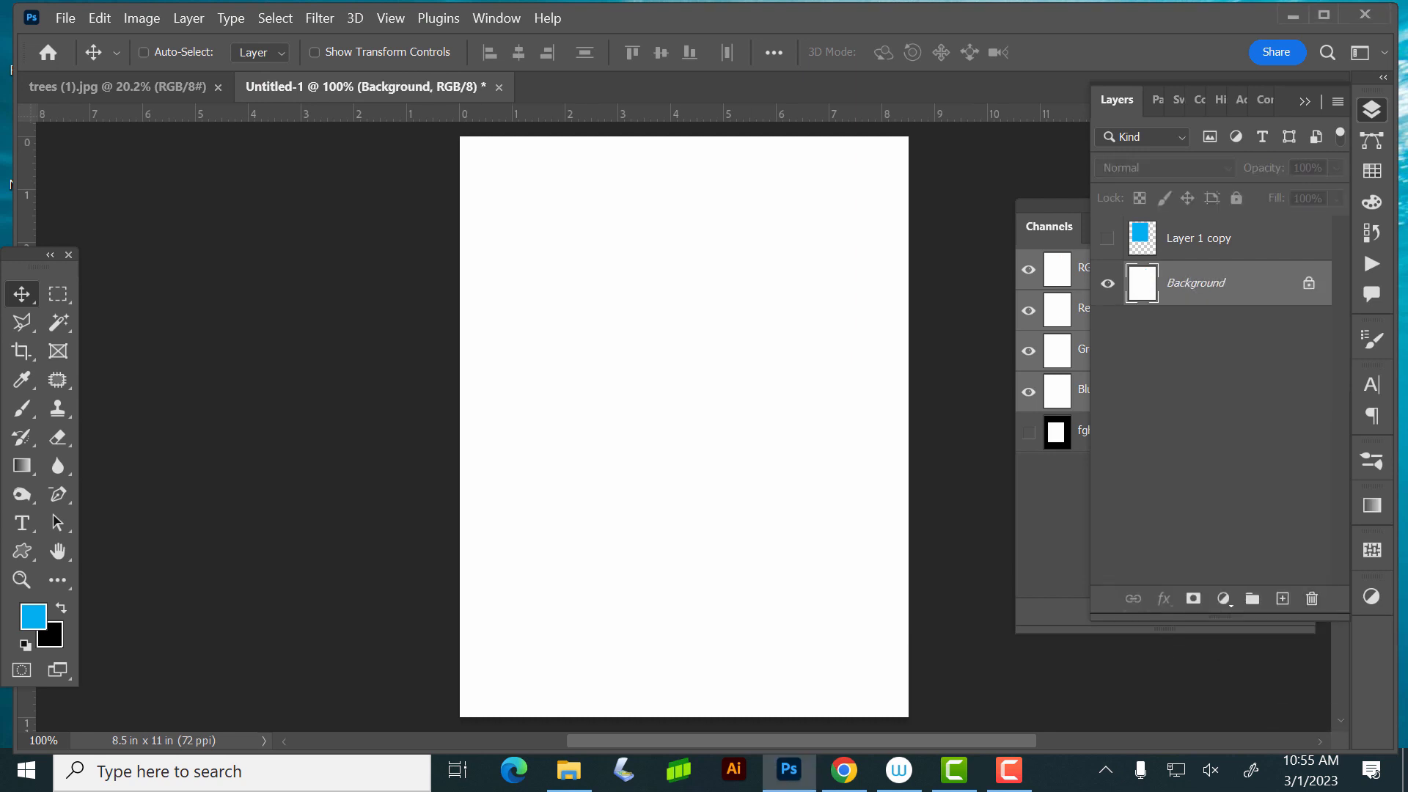
key(ctrl+z)
- Duplicate the L-shape layer and distort the copy into a slanted, shadow-like shape extending down and right below the original
drag(1282, 506, 1282, 598)
click(100, 18)
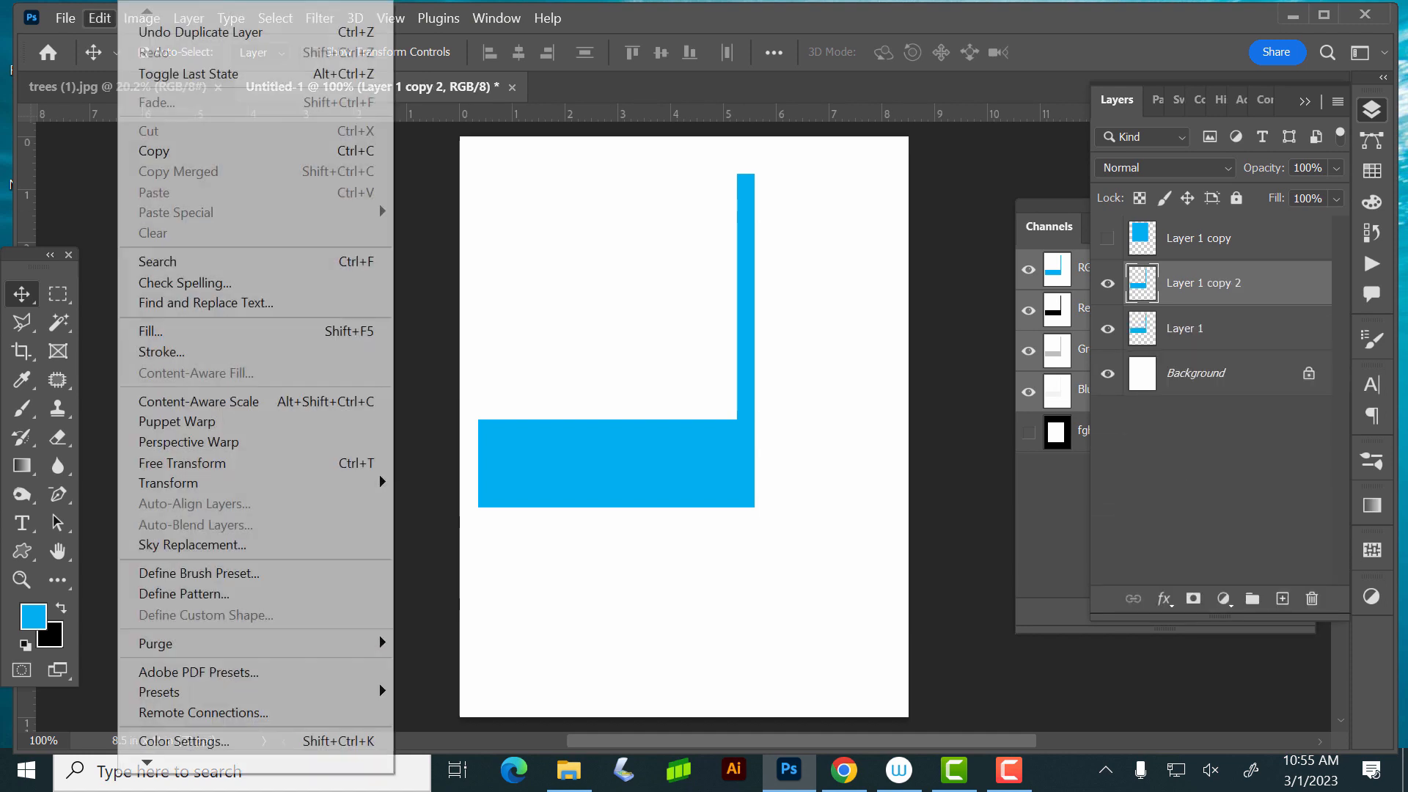
mouse_move(256, 483)
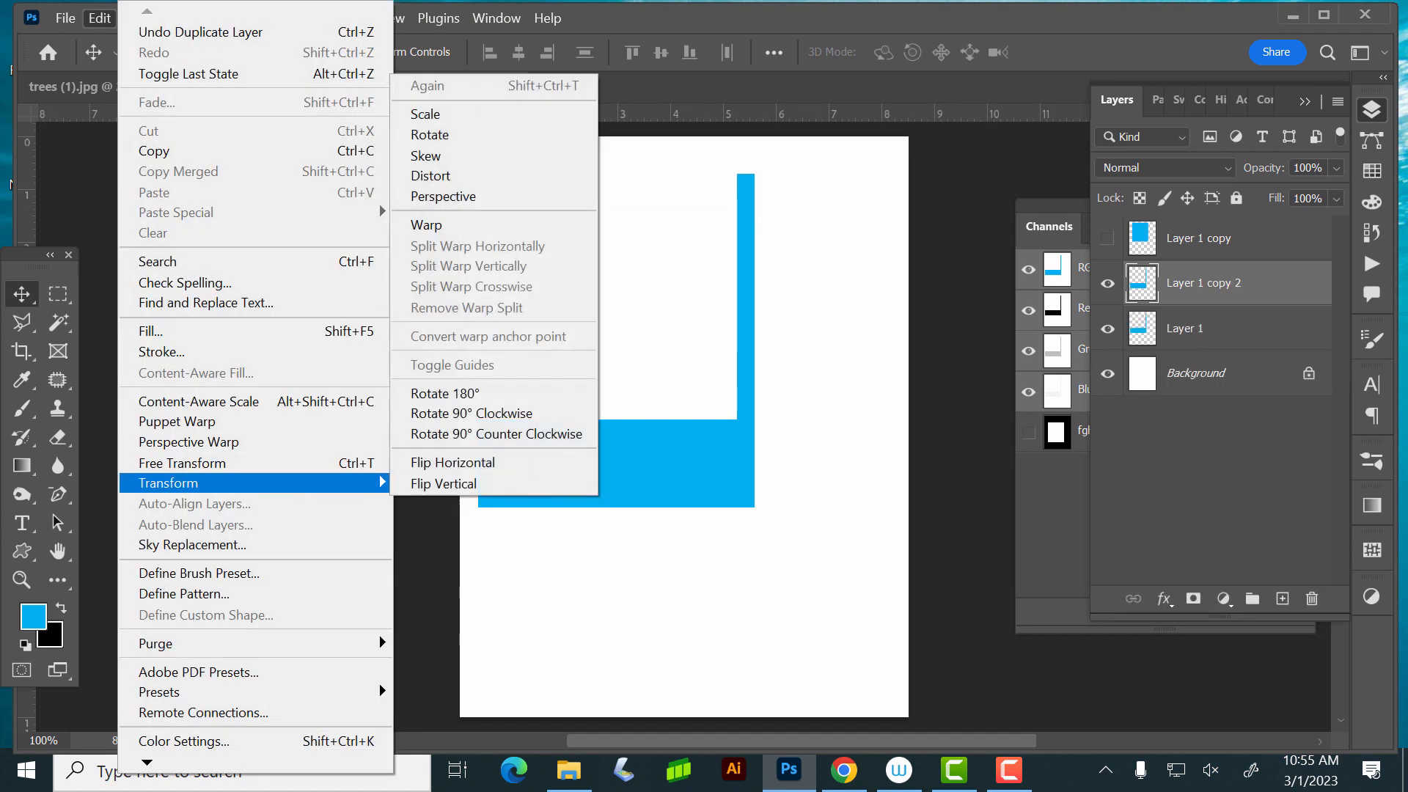
click(455, 176)
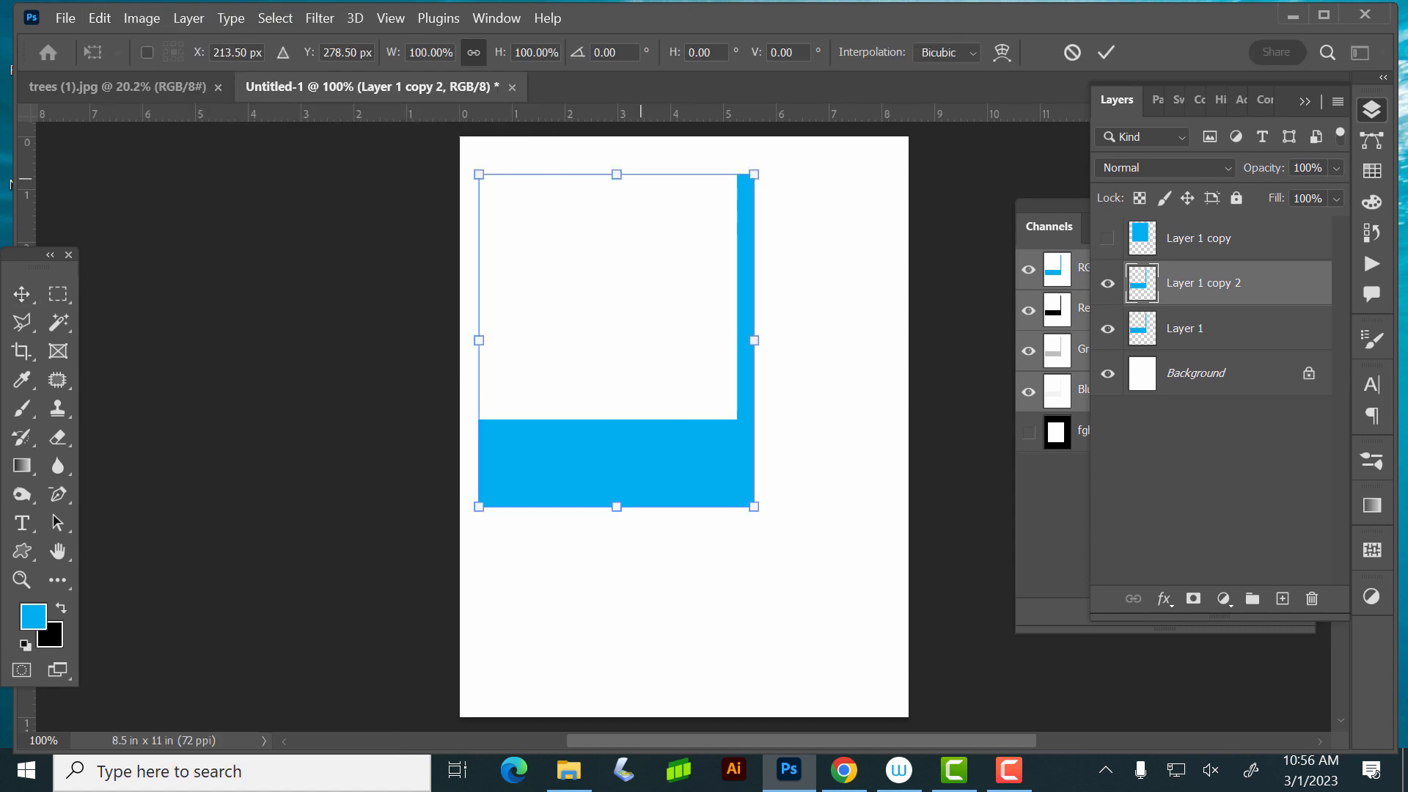
drag(616, 174, 822, 664)
key(Return)
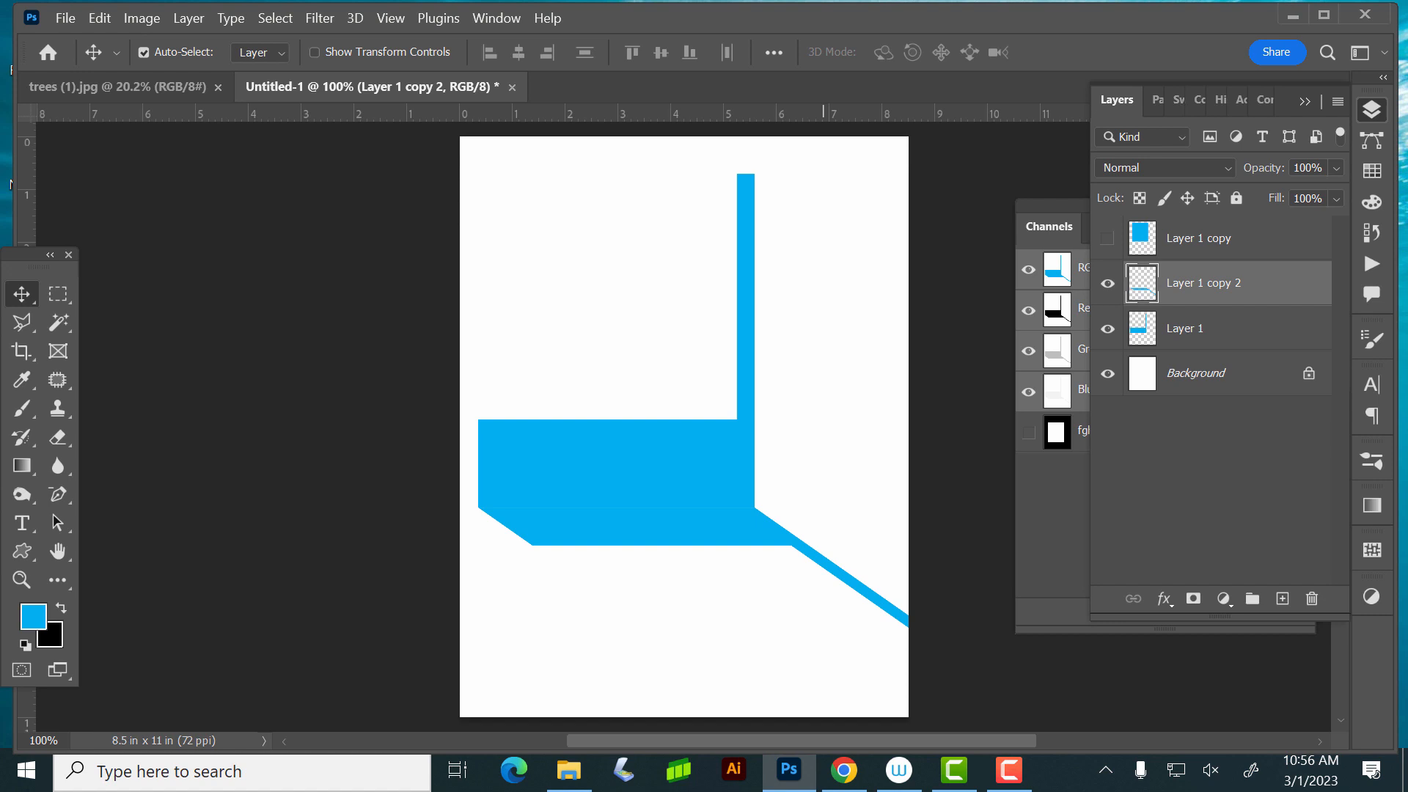
- Lower the saturation of the distorted copy with Hue/Saturation to give it a muted grey-blue color
key(ctrl+u)
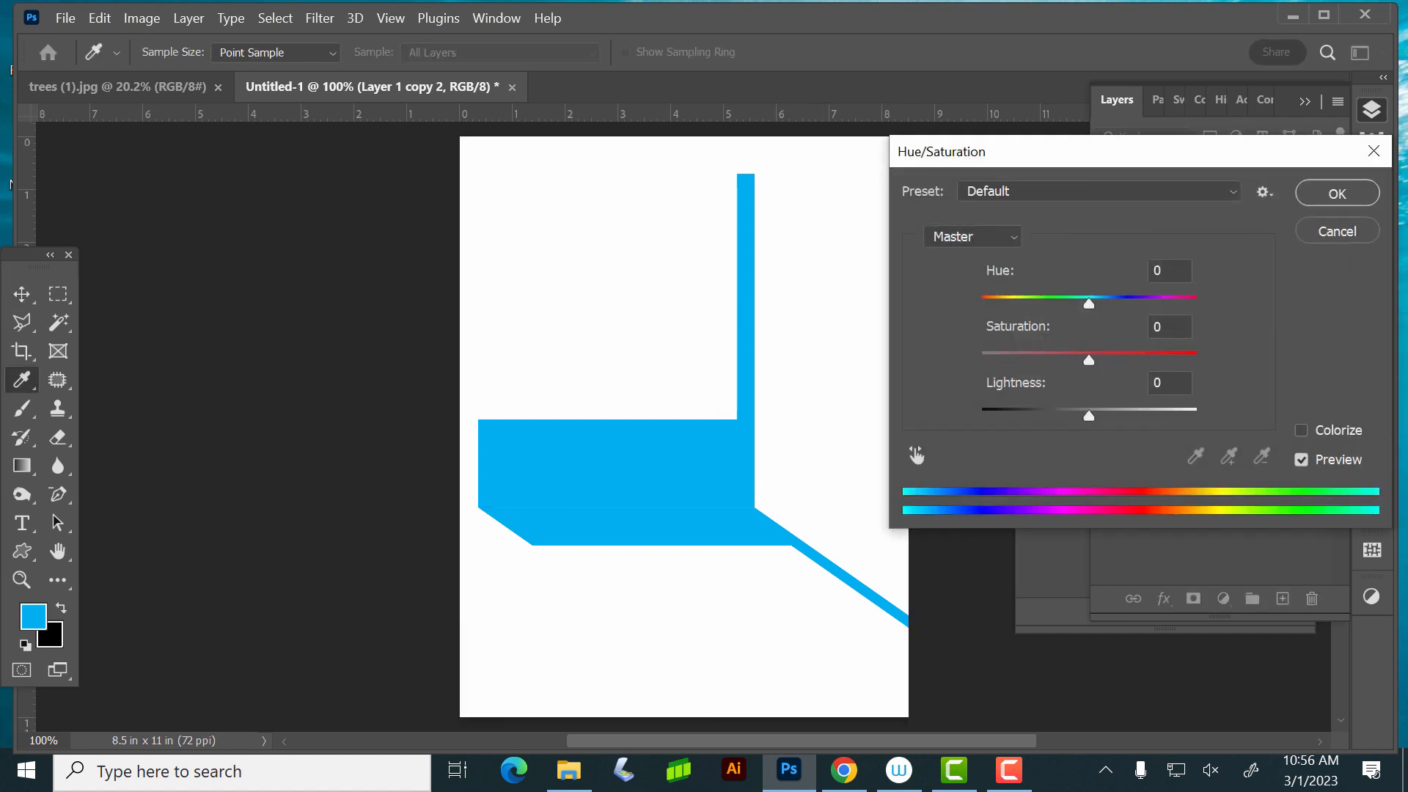
drag(1088, 360, 1024, 360)
key(Return)
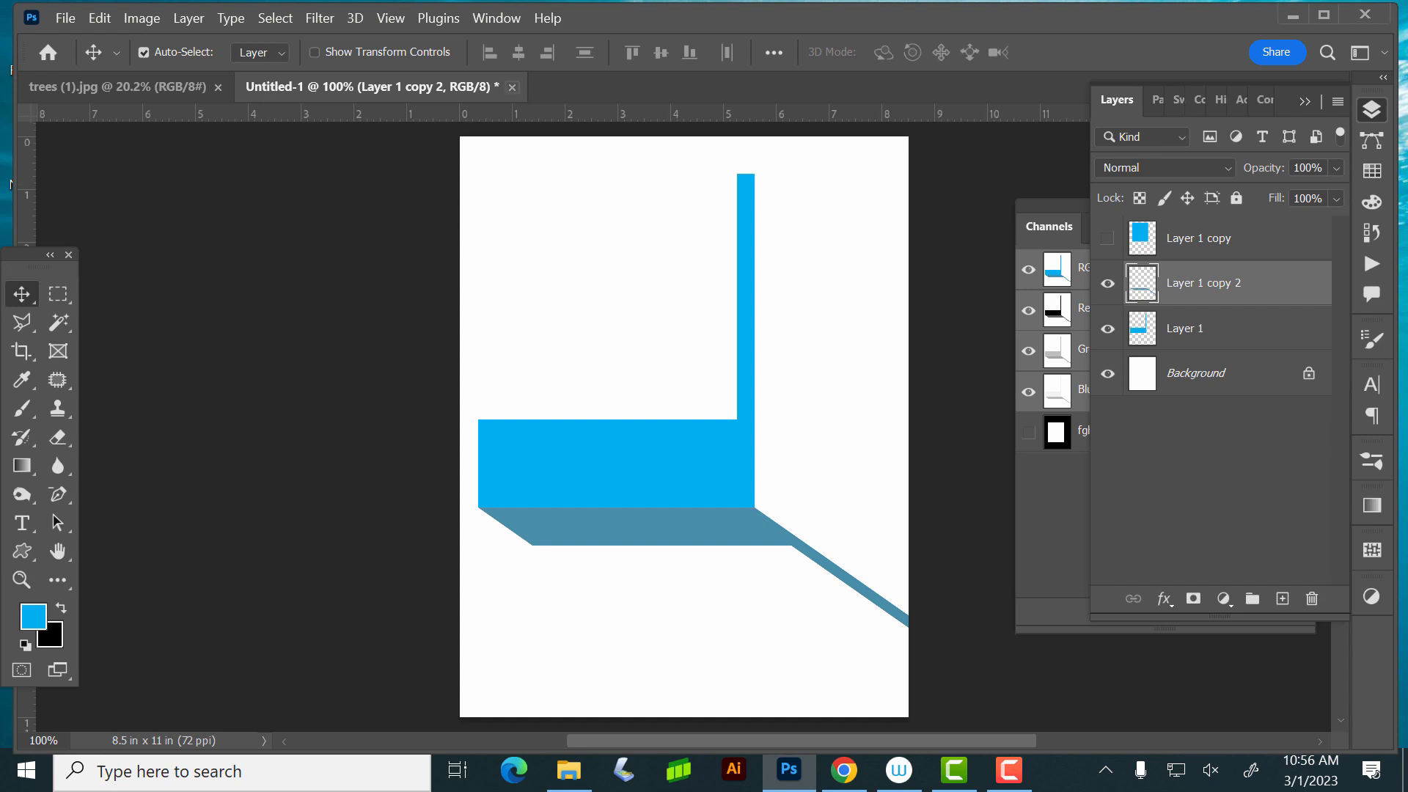
- Close the Untitled-1 document without saving, collapse the Layers list and move the floating Channels list farther off the tree photo
click(512, 86)
click(665, 333)
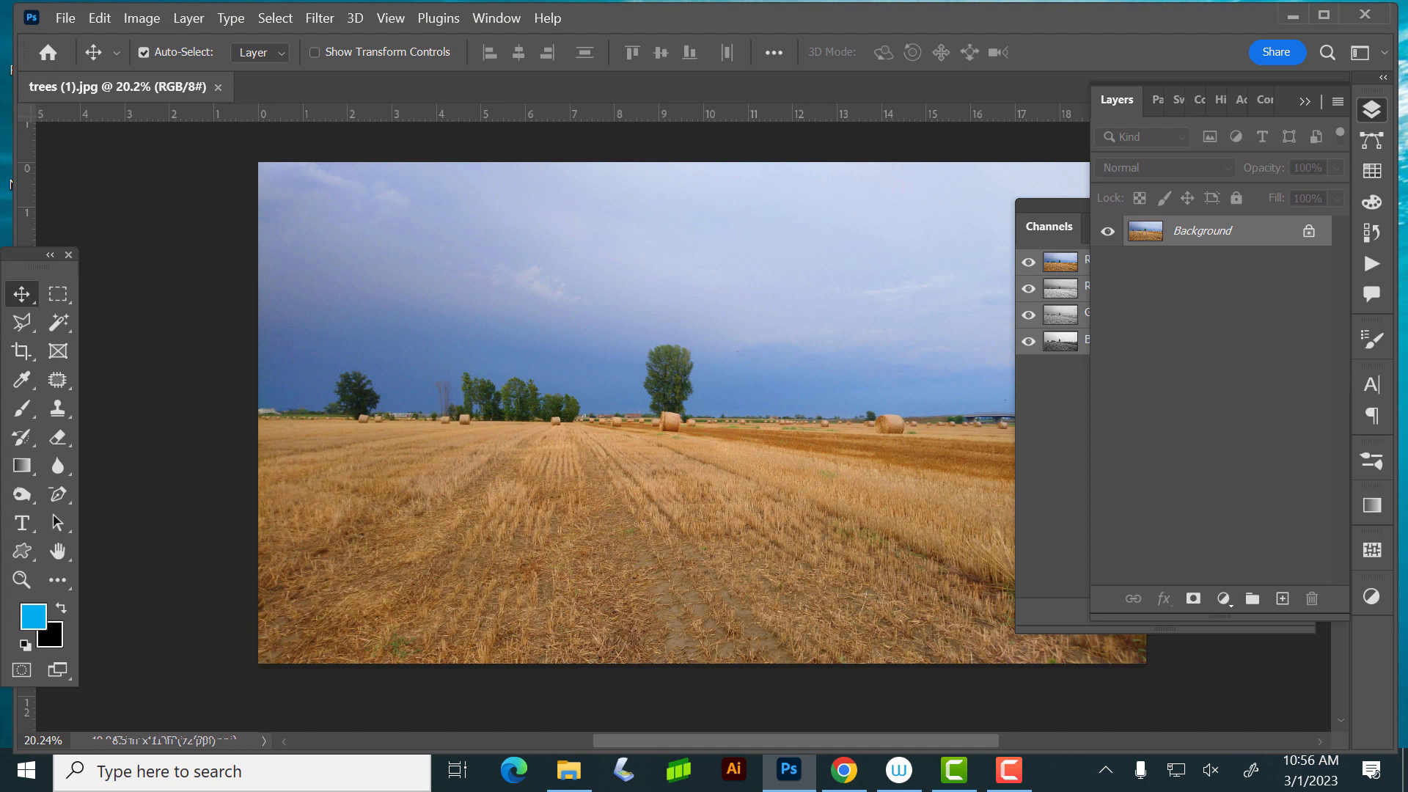
click(1049, 226)
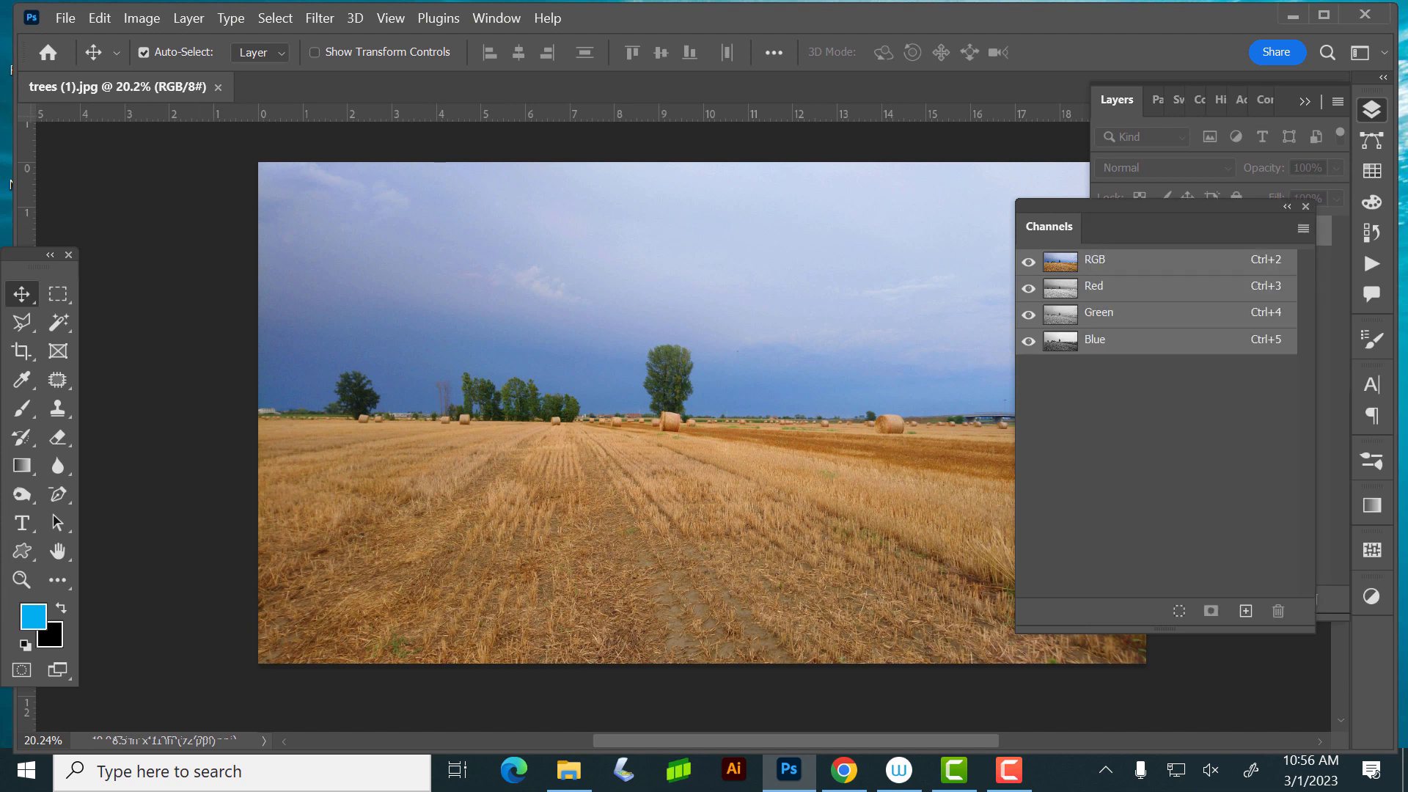
drag(1049, 227, 1083, 309)
click(1371, 110)
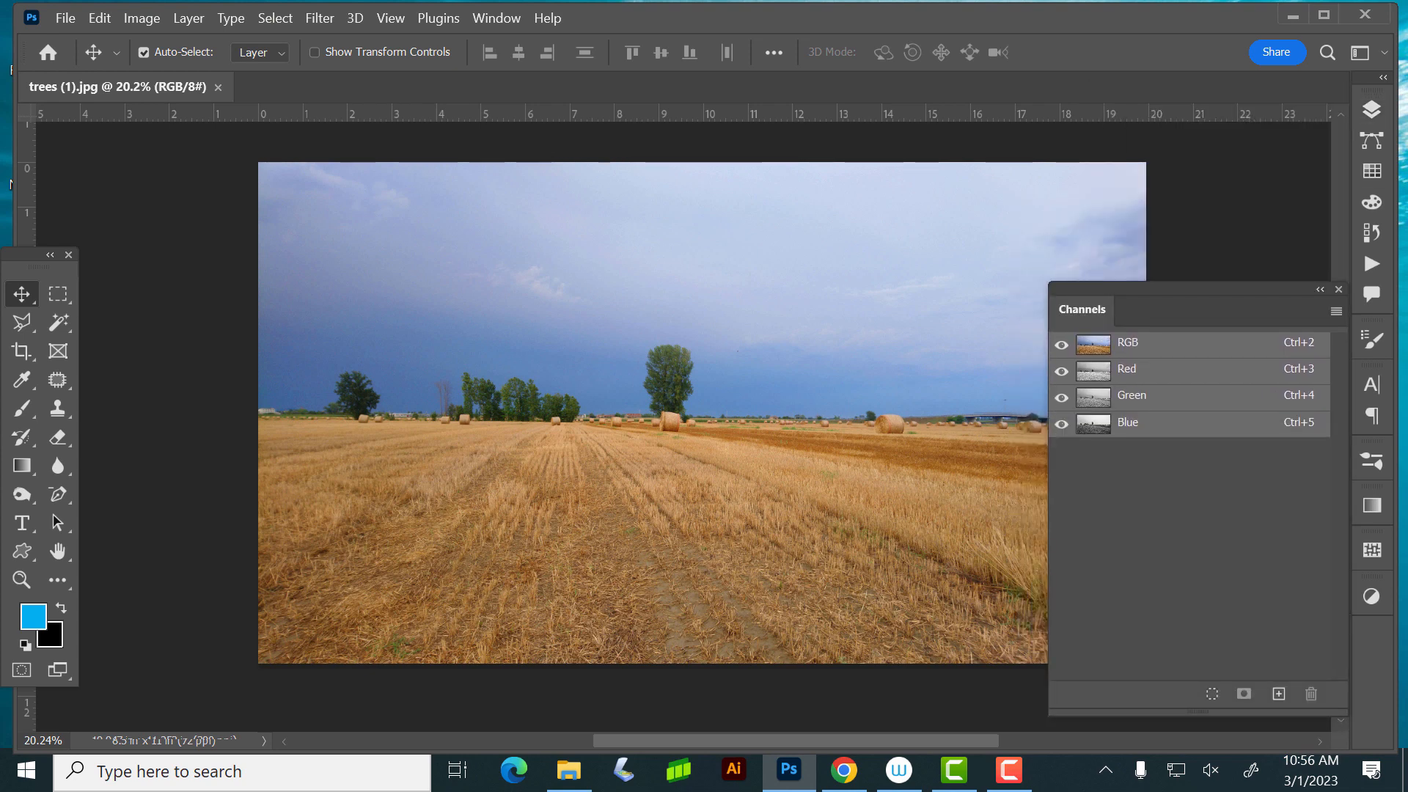
mouse_move(1188, 290)
mouse_down()
mouse_move(1211, 269)
mouse_move(1209, 291)
mouse_up()
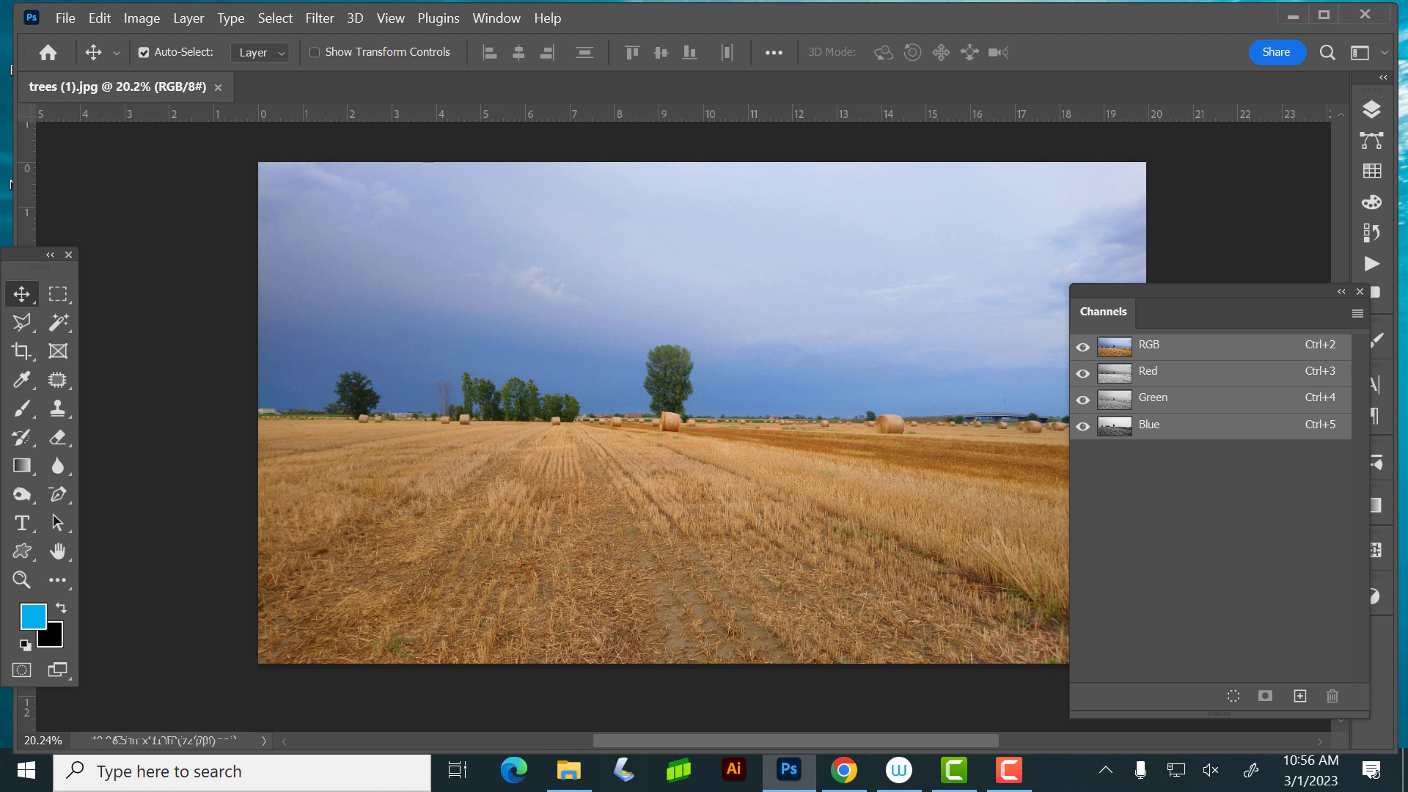
- View the tree photo's Red, Green and Blue channels one at a time to compare their contrast
key(ctrl+3)
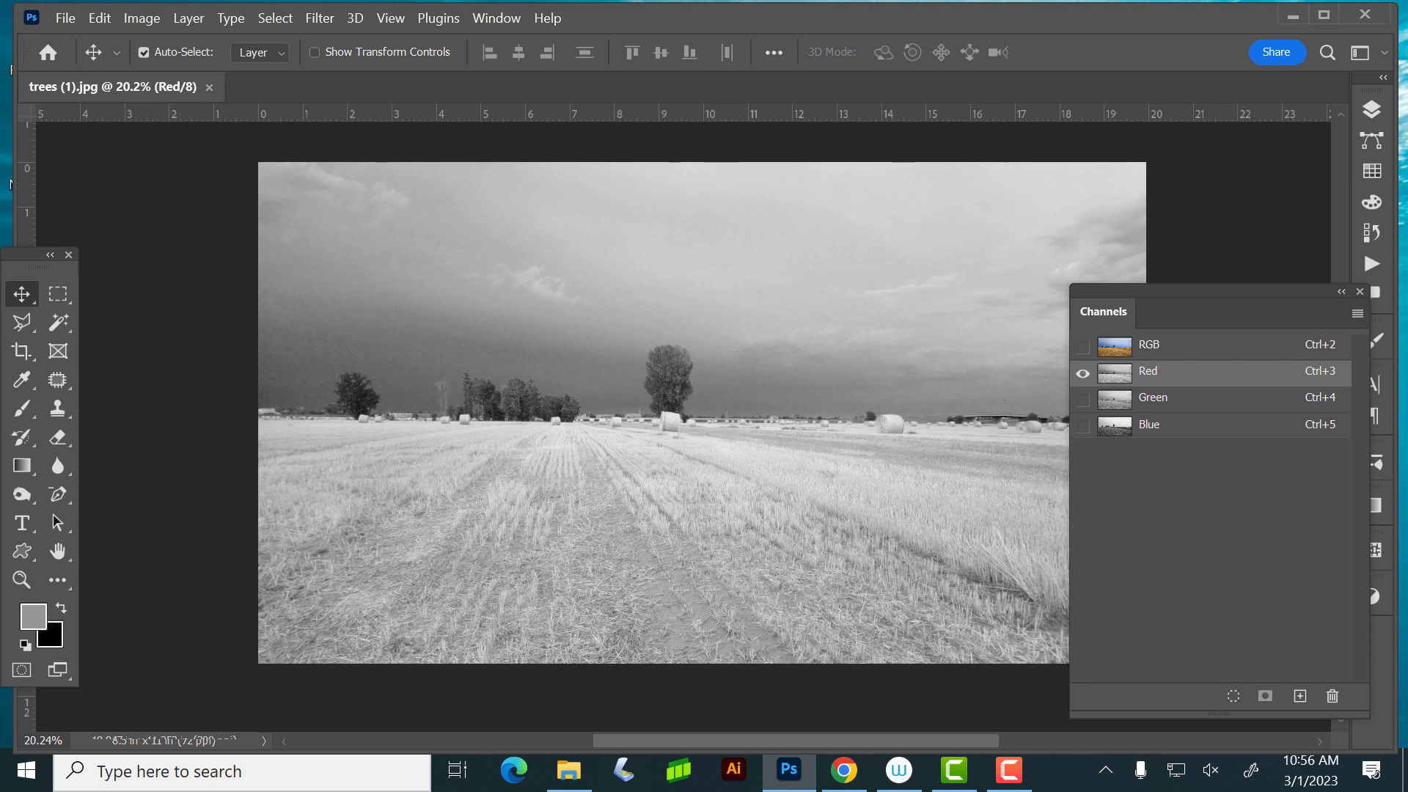
key(ctrl+4)
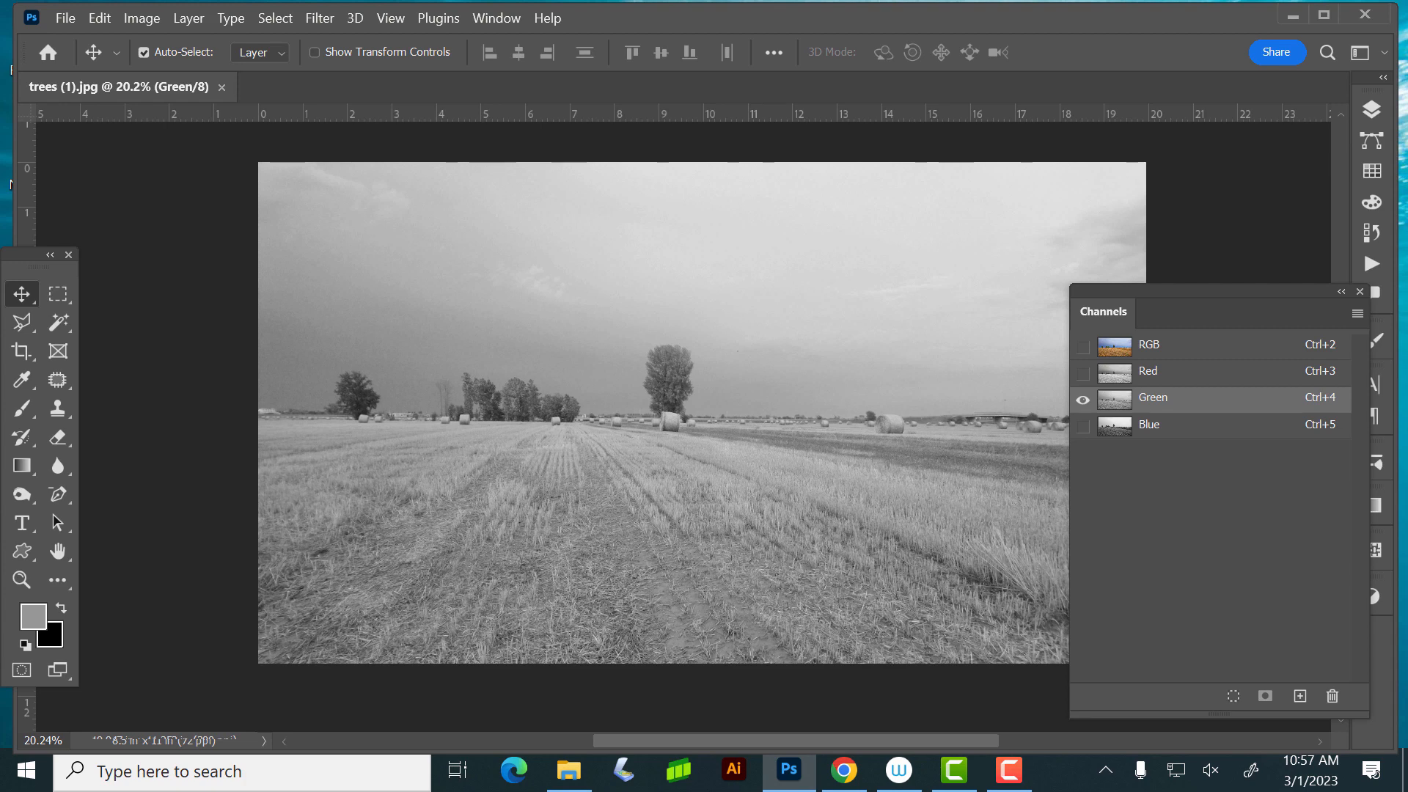
key(ctrl+5)
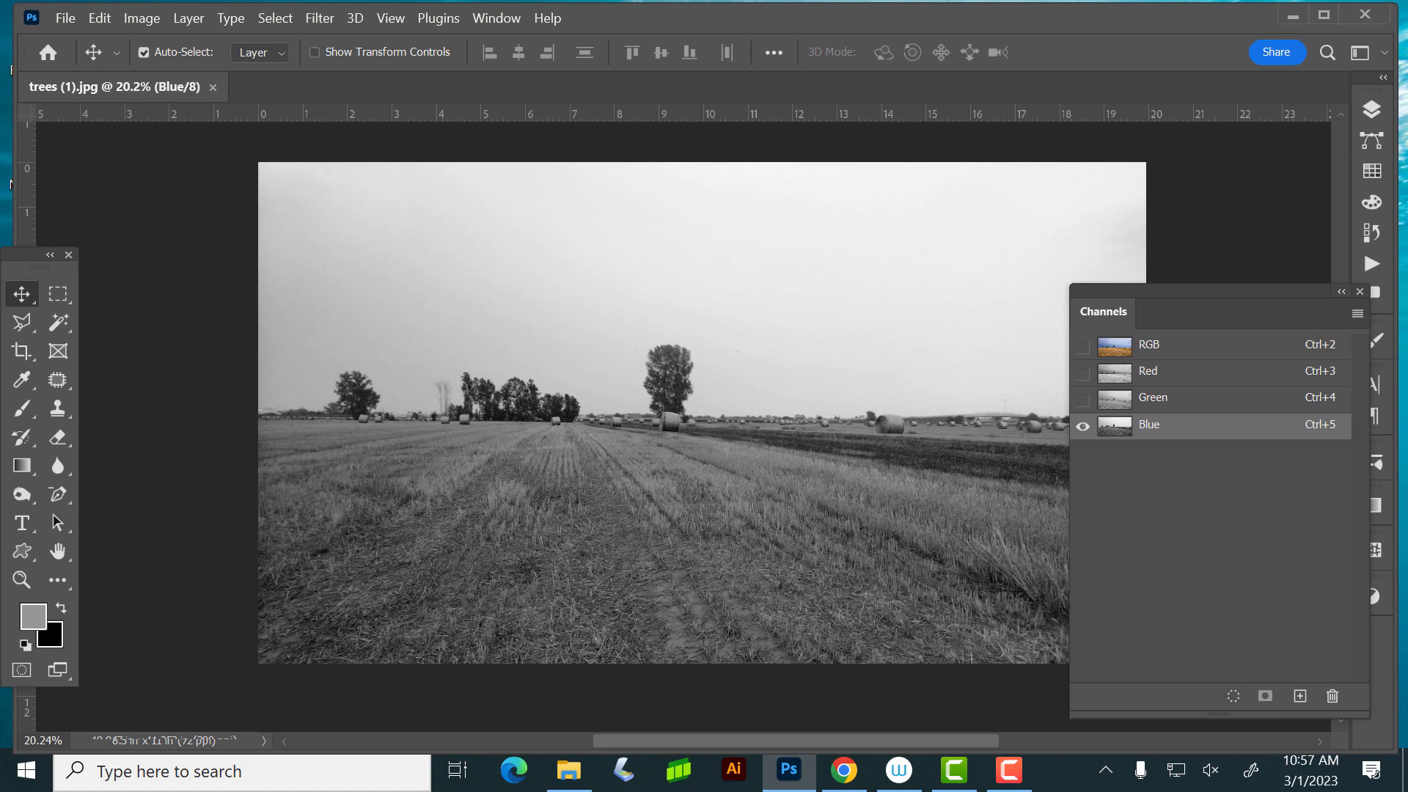
- Duplicate the Blue channel of the tree photo and move the floating Channels list farther aside
click(1357, 313)
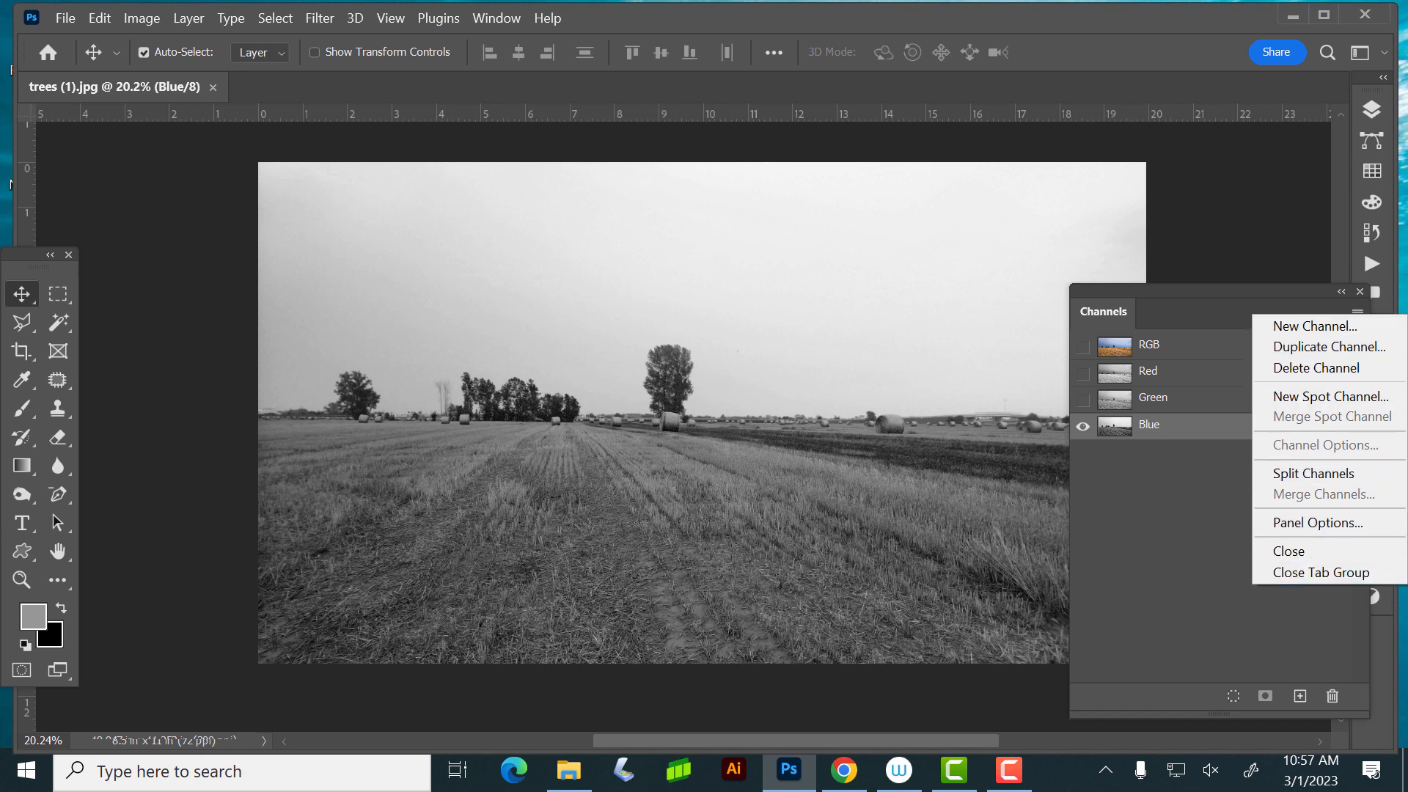
click(1197, 532)
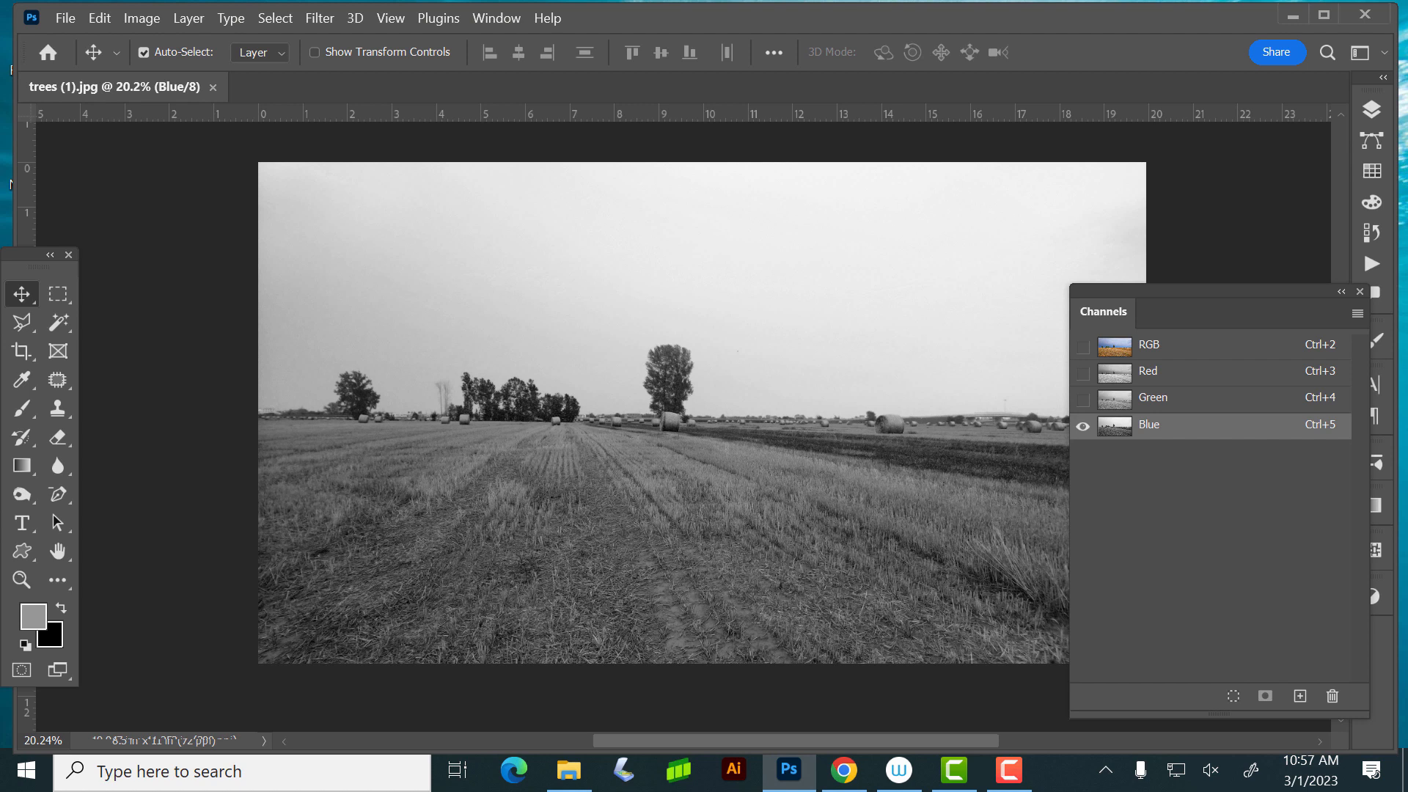
drag(1203, 427, 1300, 696)
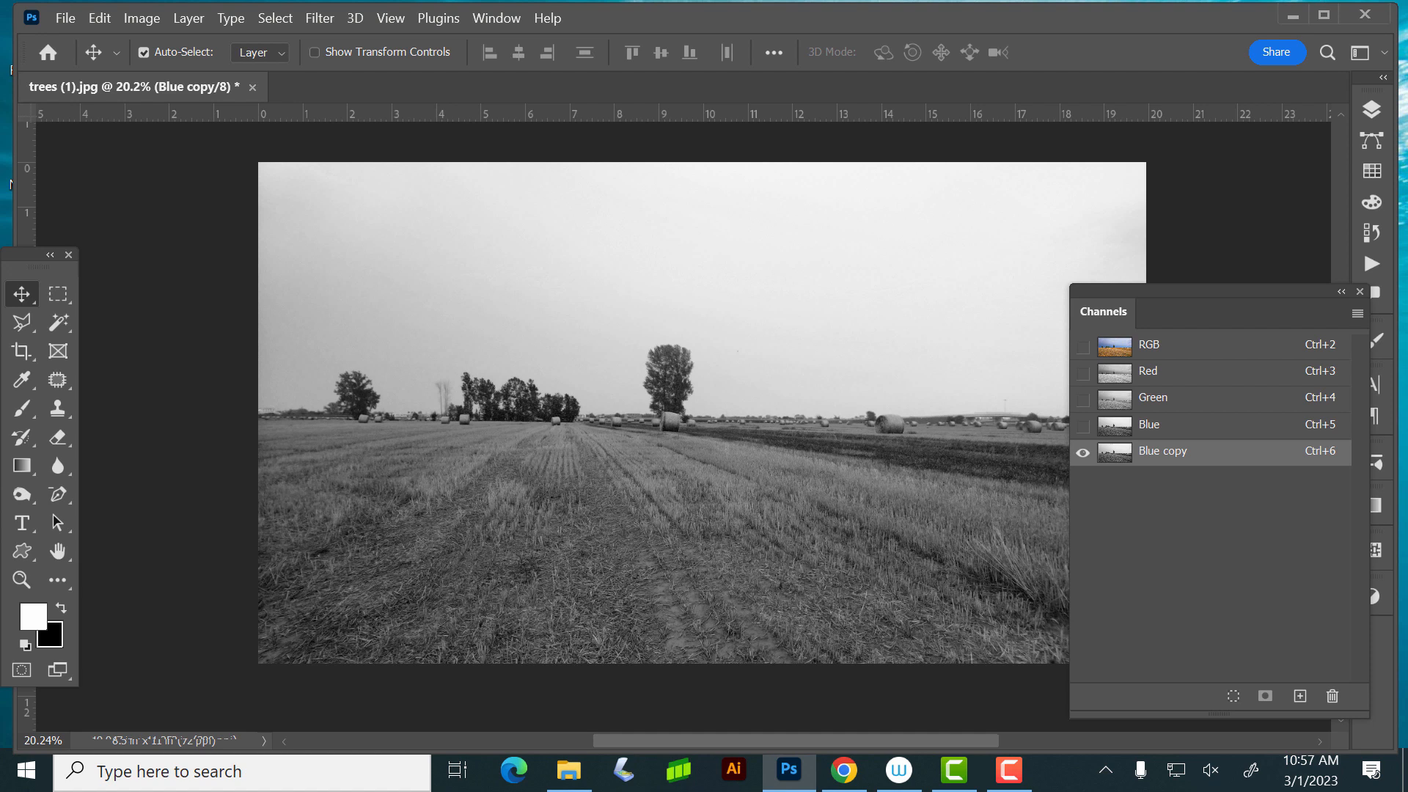
drag(1202, 291, 1263, 296)
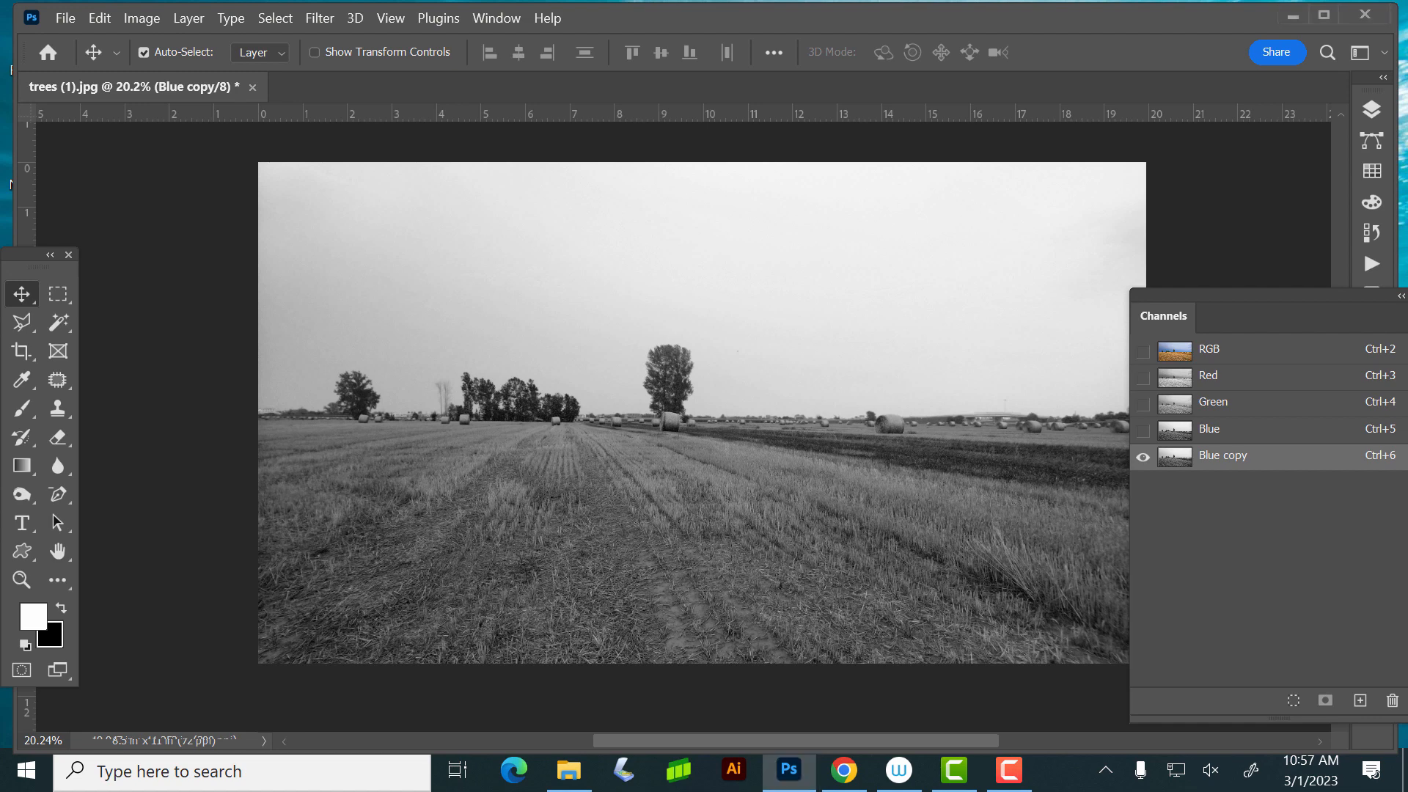
- Open Levels for the Blue copy channel and set the black input level to 50 and the white input level to 201
key(ctrl+l)
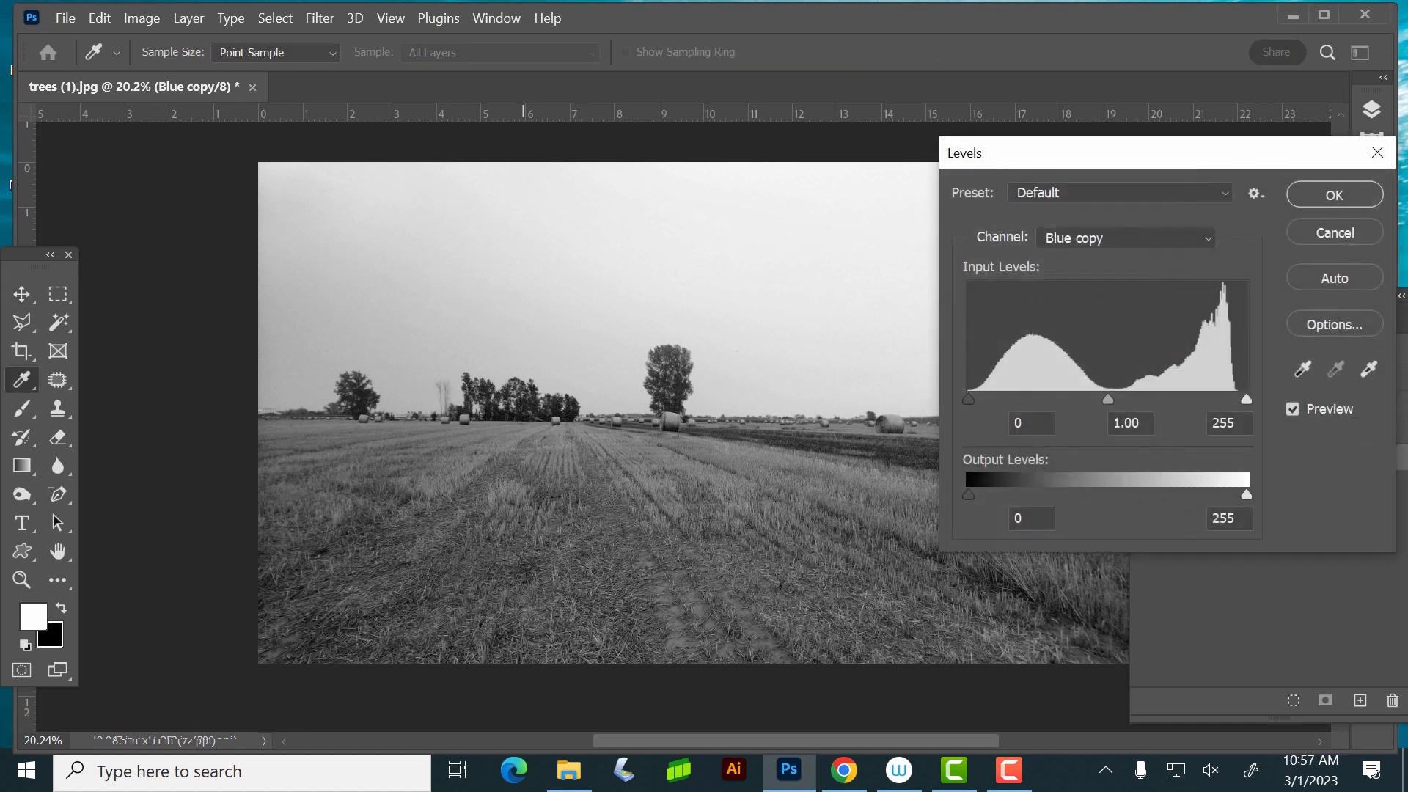
drag(1100, 153, 1078, 198)
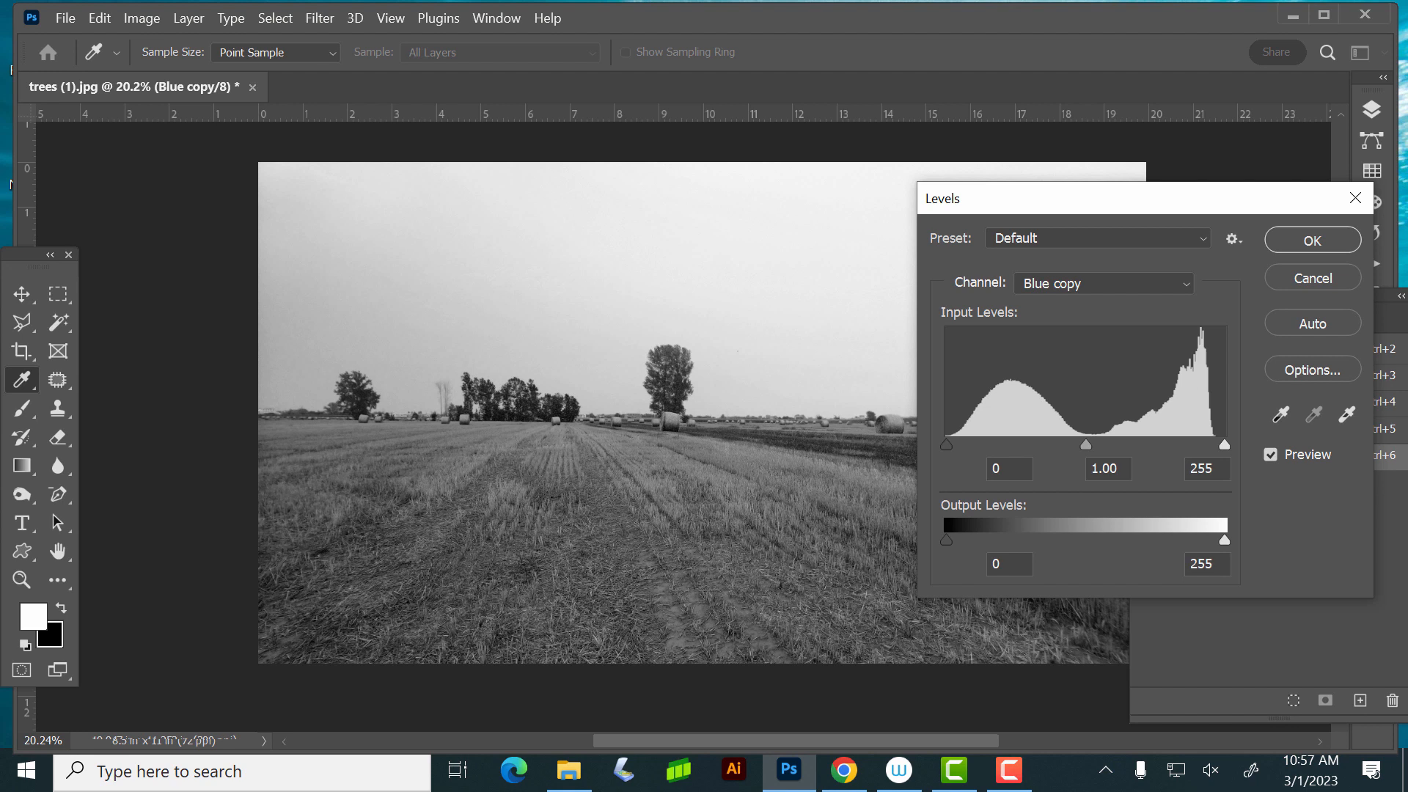
drag(946, 444, 1000, 445)
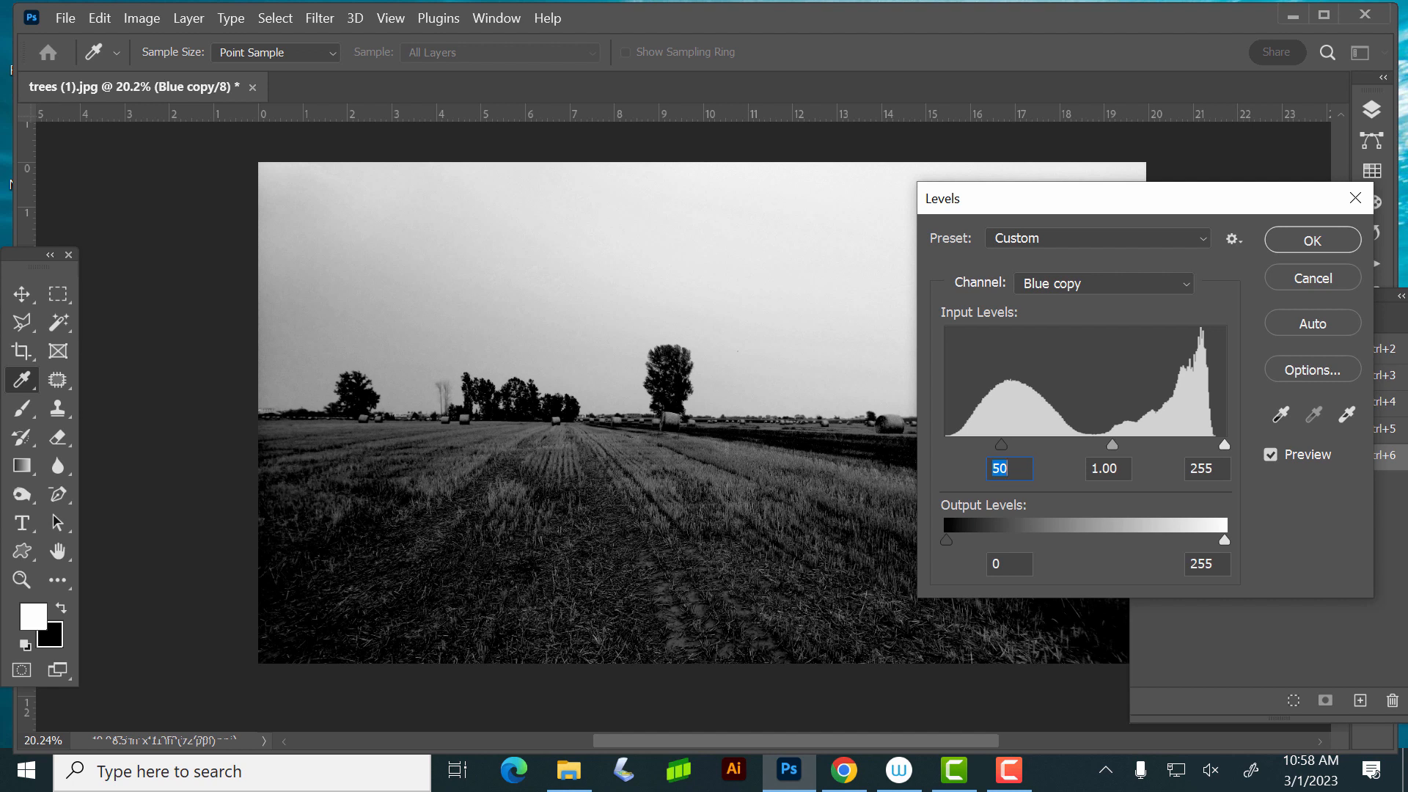
drag(1113, 444, 1113, 444)
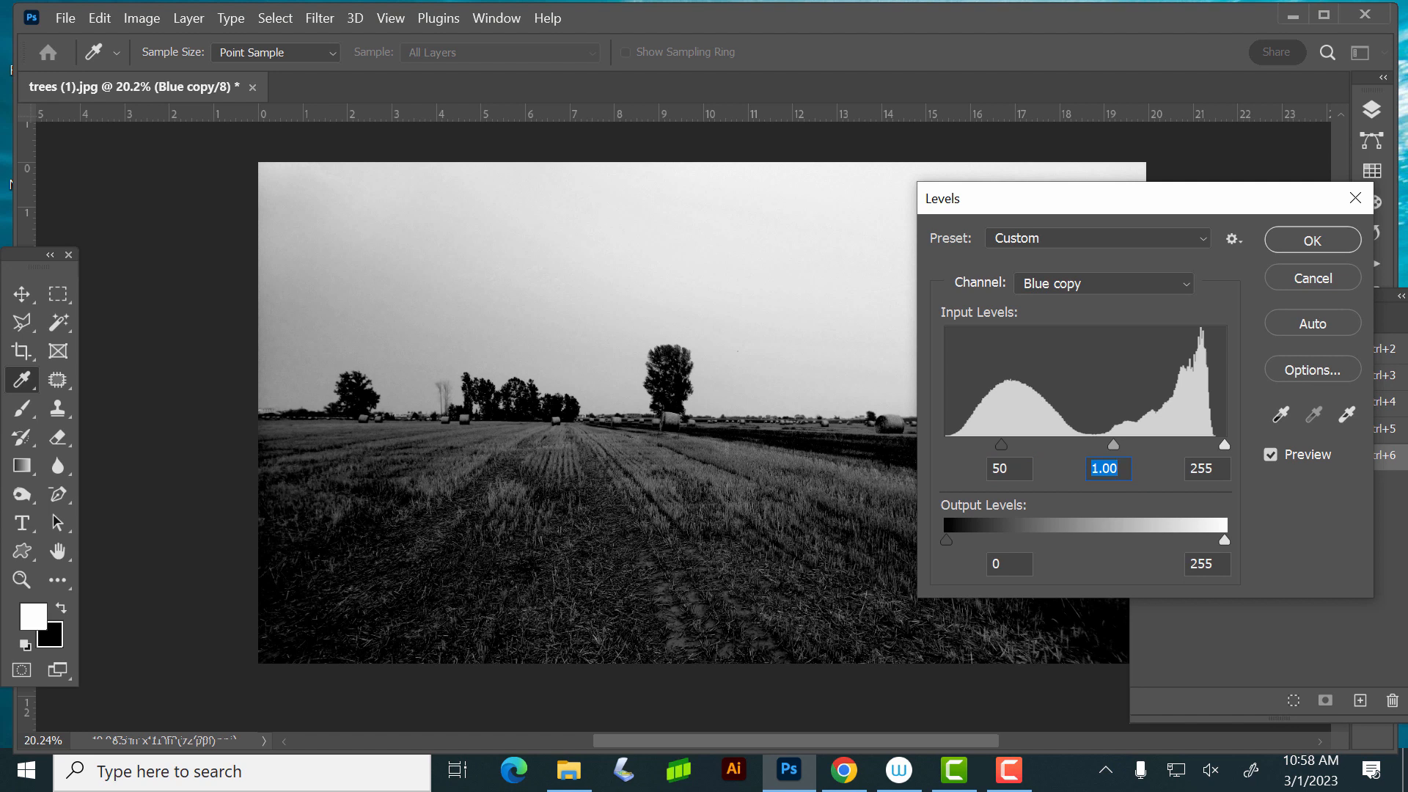
drag(1225, 444, 1165, 445)
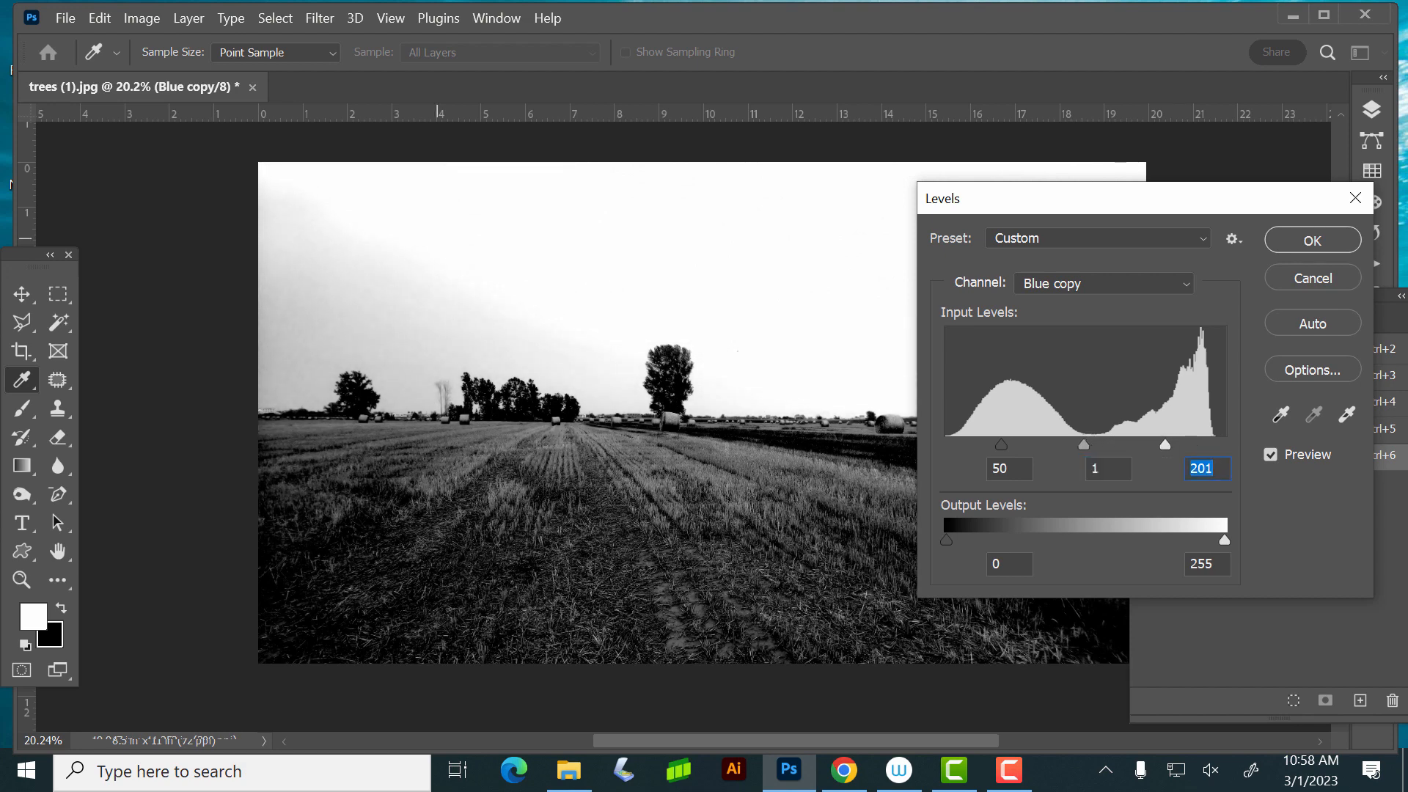
- Try lowering the white input level to 121 while checking the sky behind the small trees up close
key(ctrl+plus)
key(ctrl+plus)
key(ctrl+plus)
key(ctrl+plus)
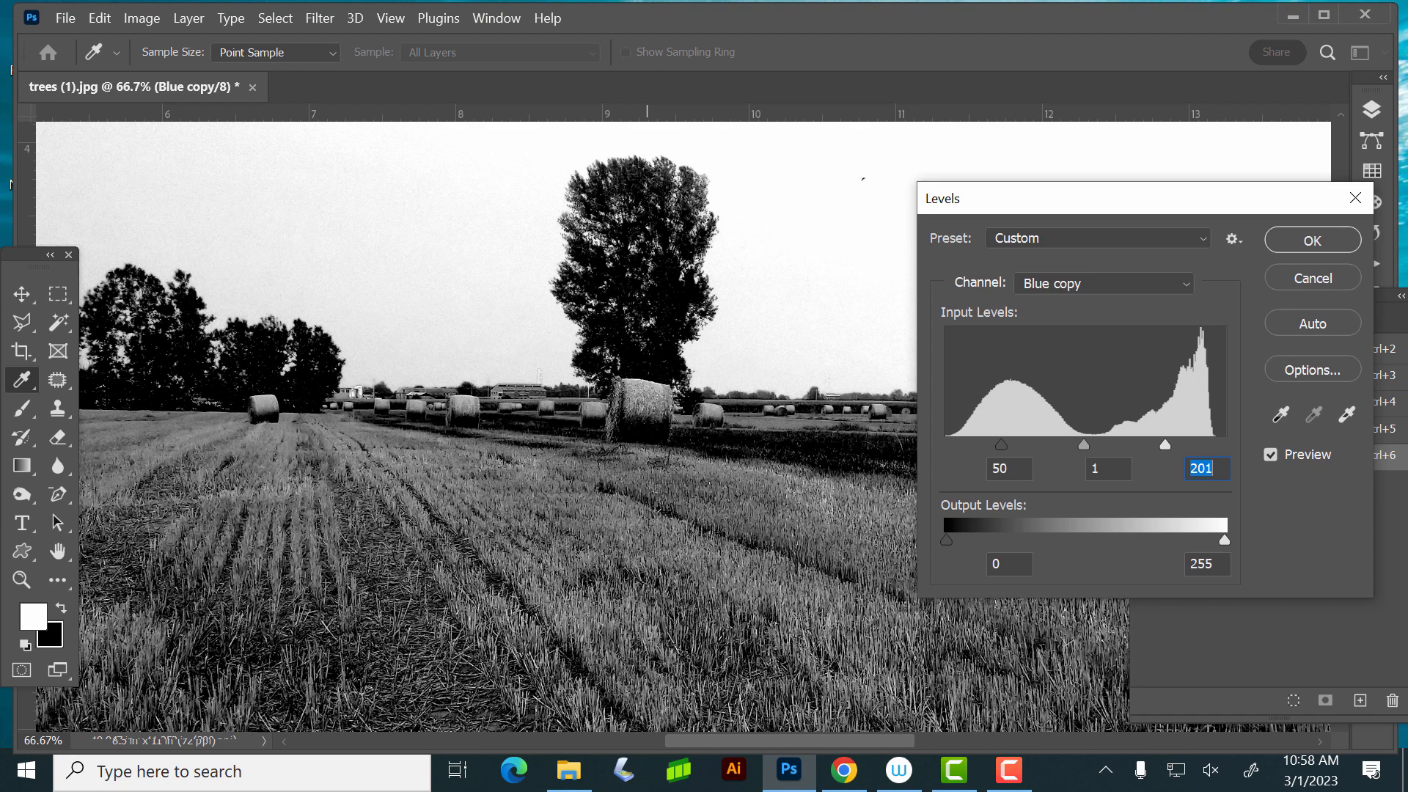
drag(427, 352, 911, 597)
drag(629, 440, 950, 528)
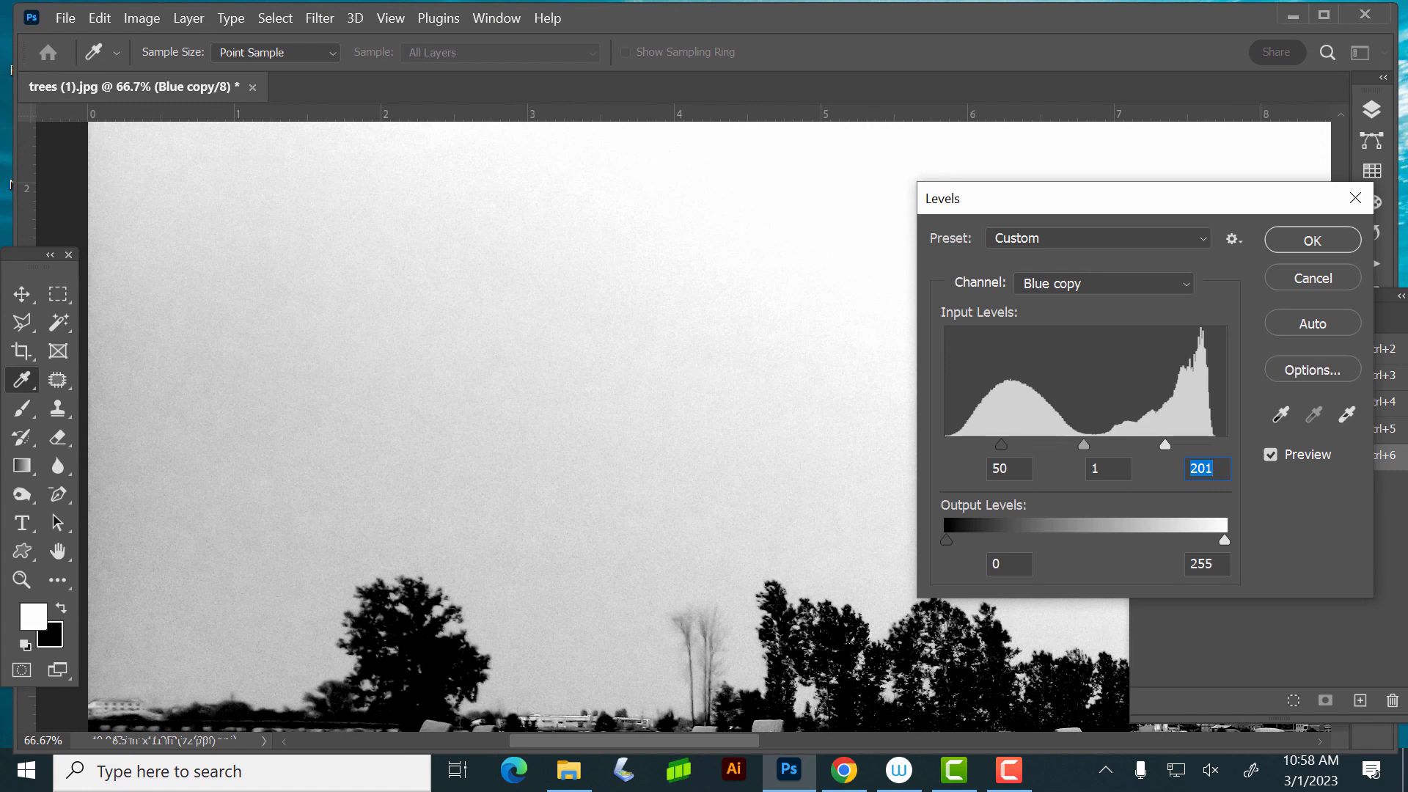
key(Down)
key(Down)
key(Down)
key(Down)
key(Down)
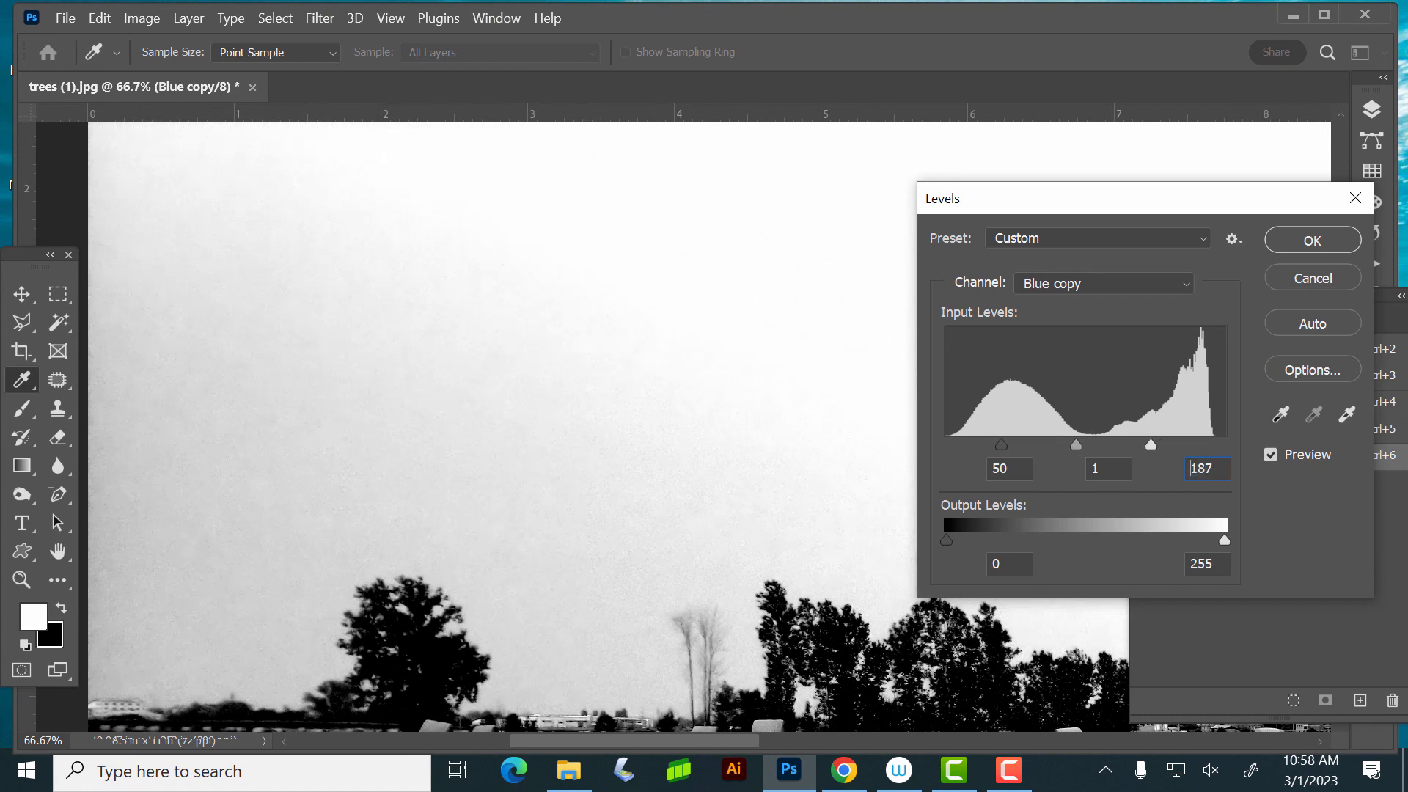
key(Down)
key(Down)
key(Down)
key(Down)
drag(1155, 445, 1077, 445)
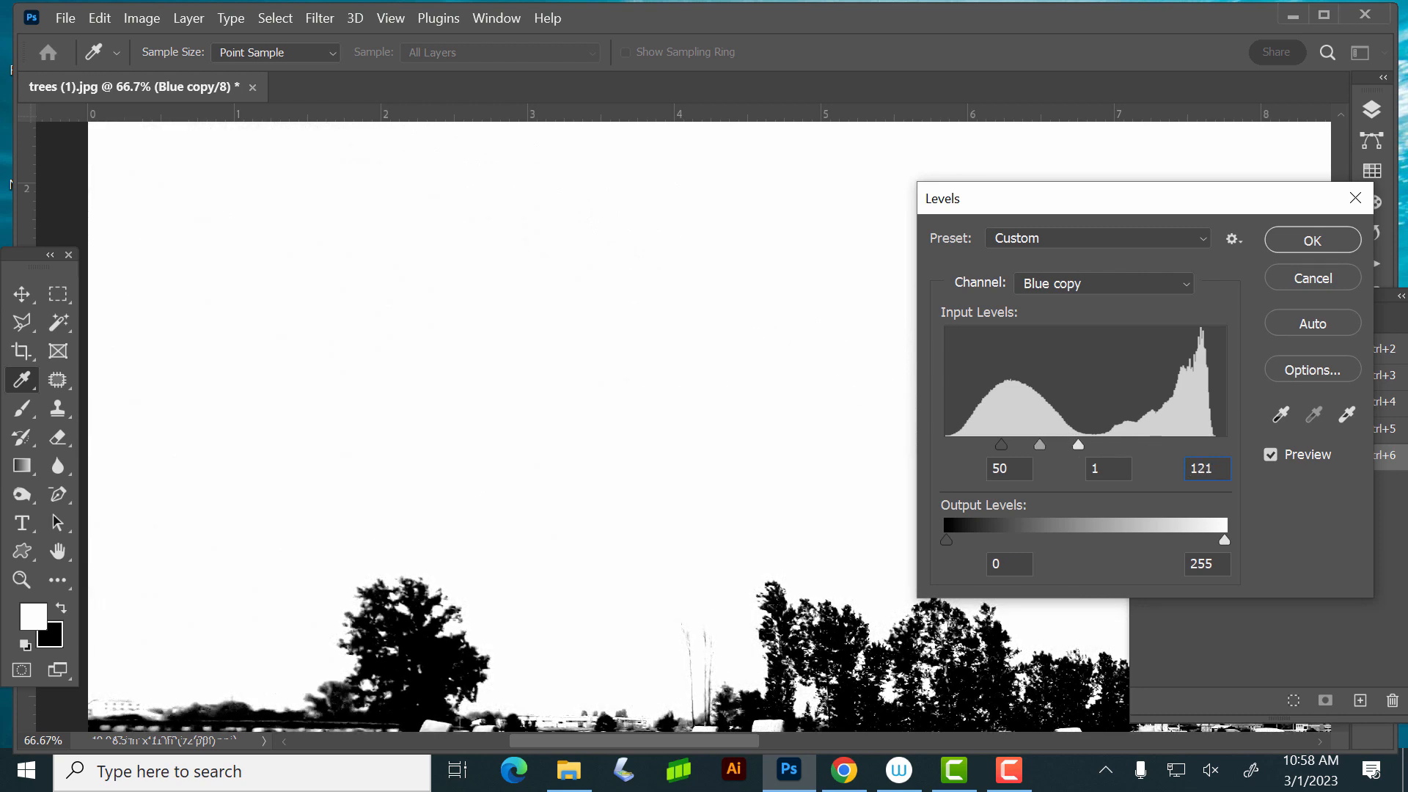
- Raise the white input level to about 164 to keep detail in the trees and apply the Levels adjustment
key(Up)
drag(1079, 445, 1125, 445)
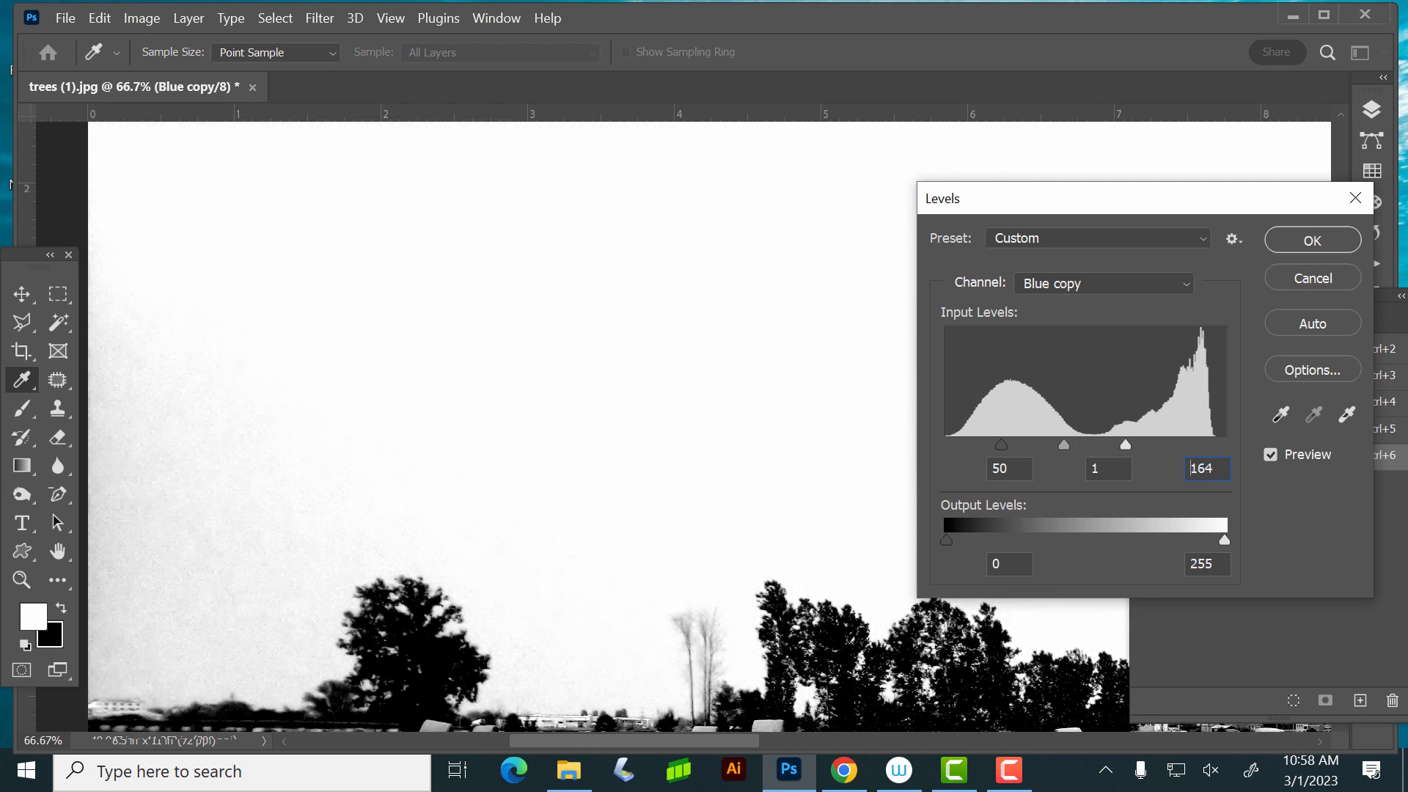
key(Up)
key(Up)
key(Up)
key(Up)
key(Down)
key(Return)
- Set the Brush tool to Overlay mode with the Hard Round tip and move the floating Channels list off the photo
key(ctrl+minus)
key(ctrl+minus)
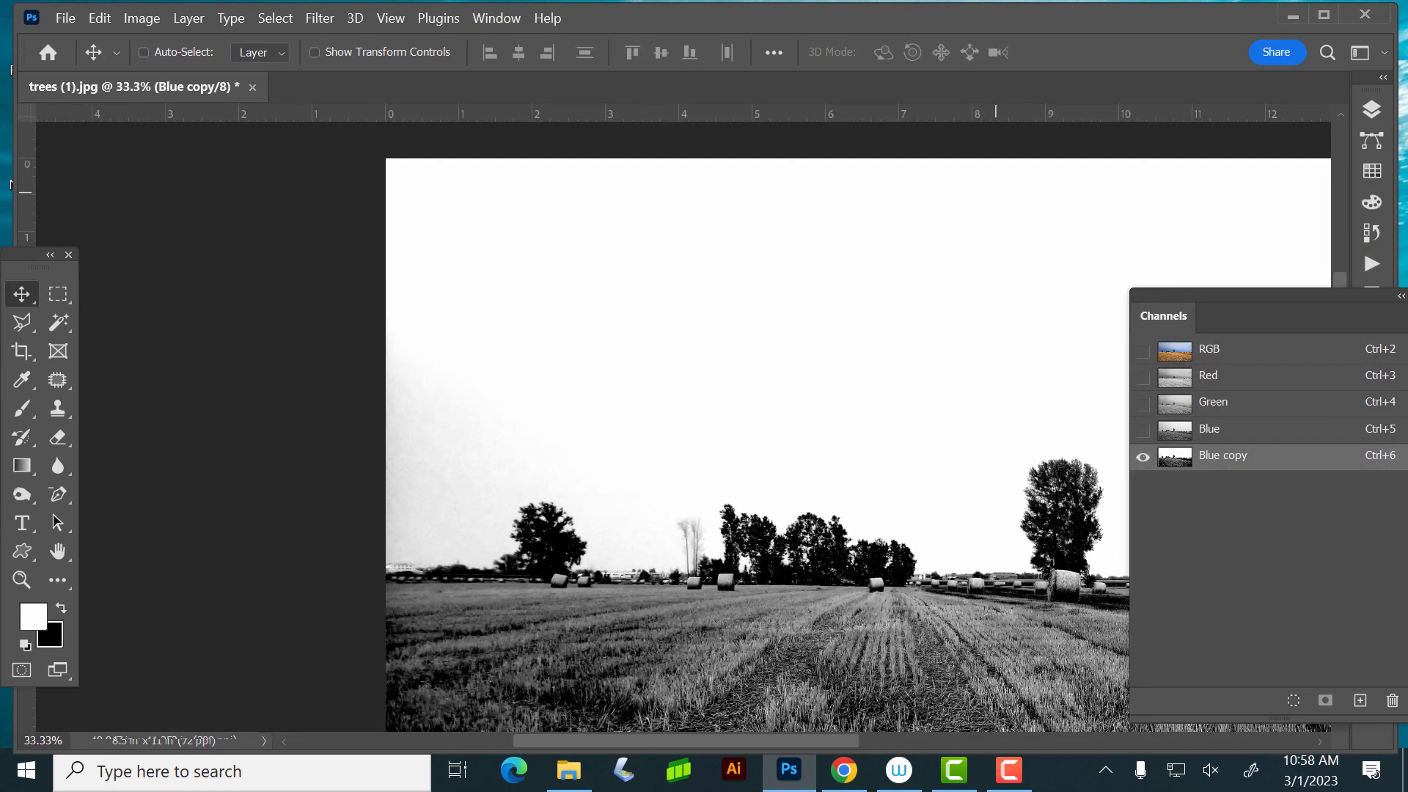
key(ctrl+minus)
drag(744, 469, 426, 374)
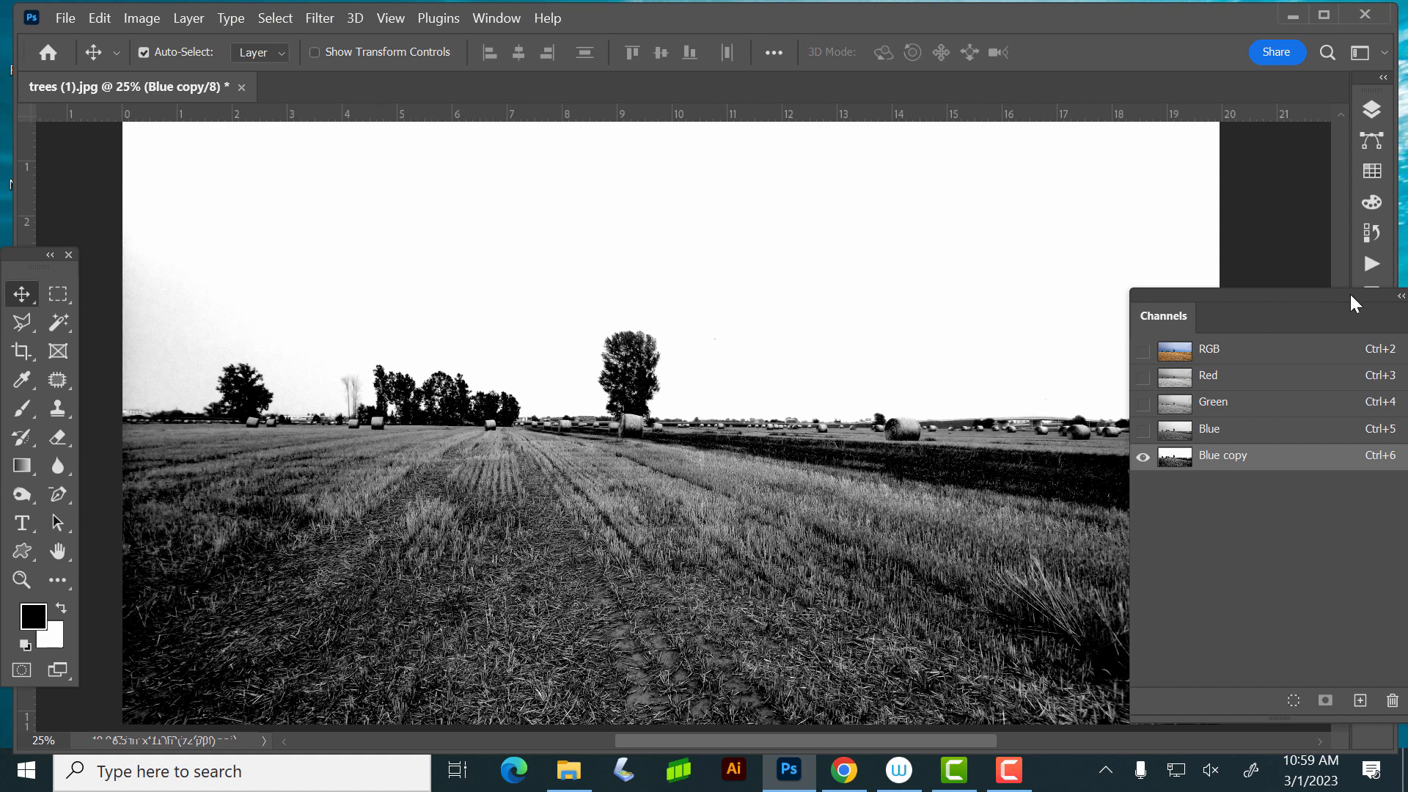
drag(1349, 293, 1356, 307)
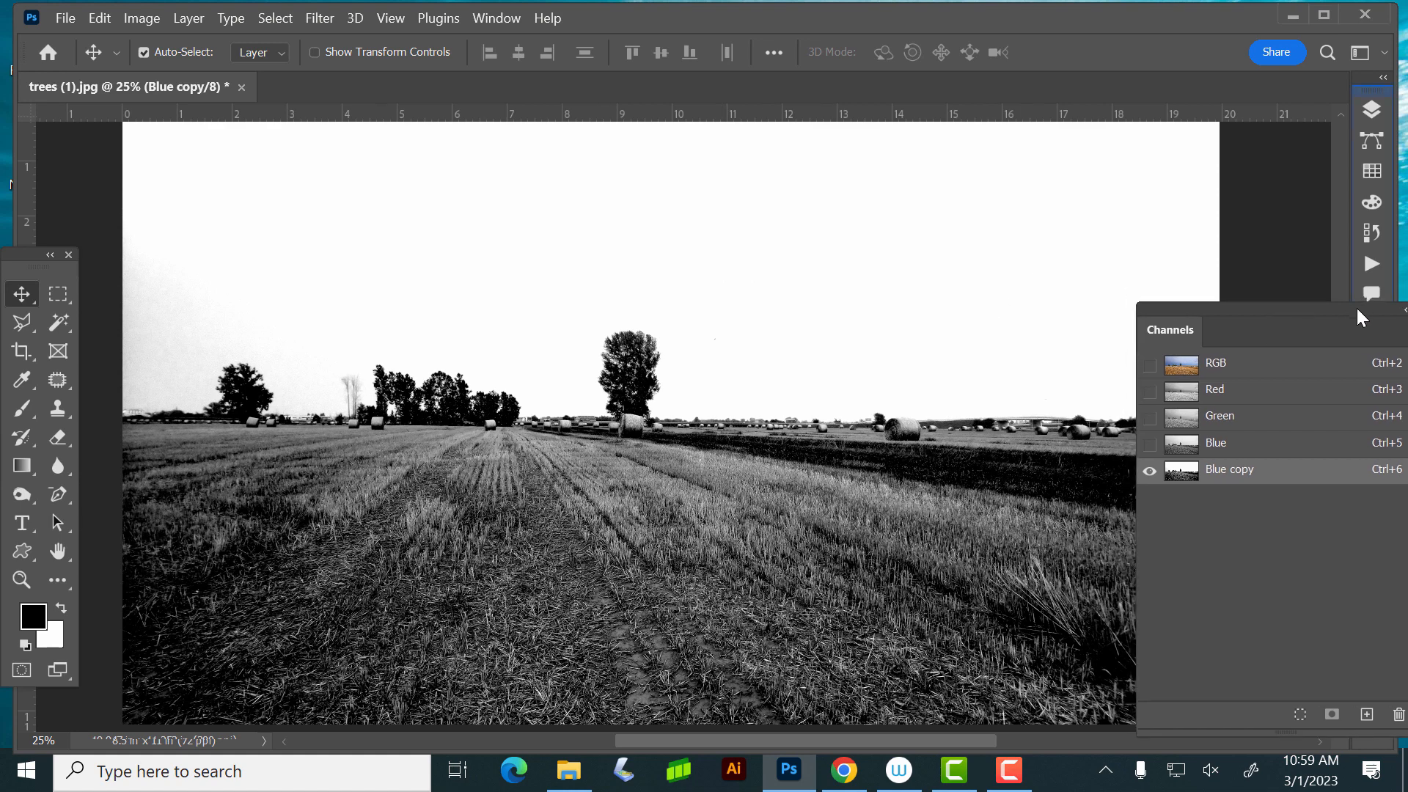
click(25, 409)
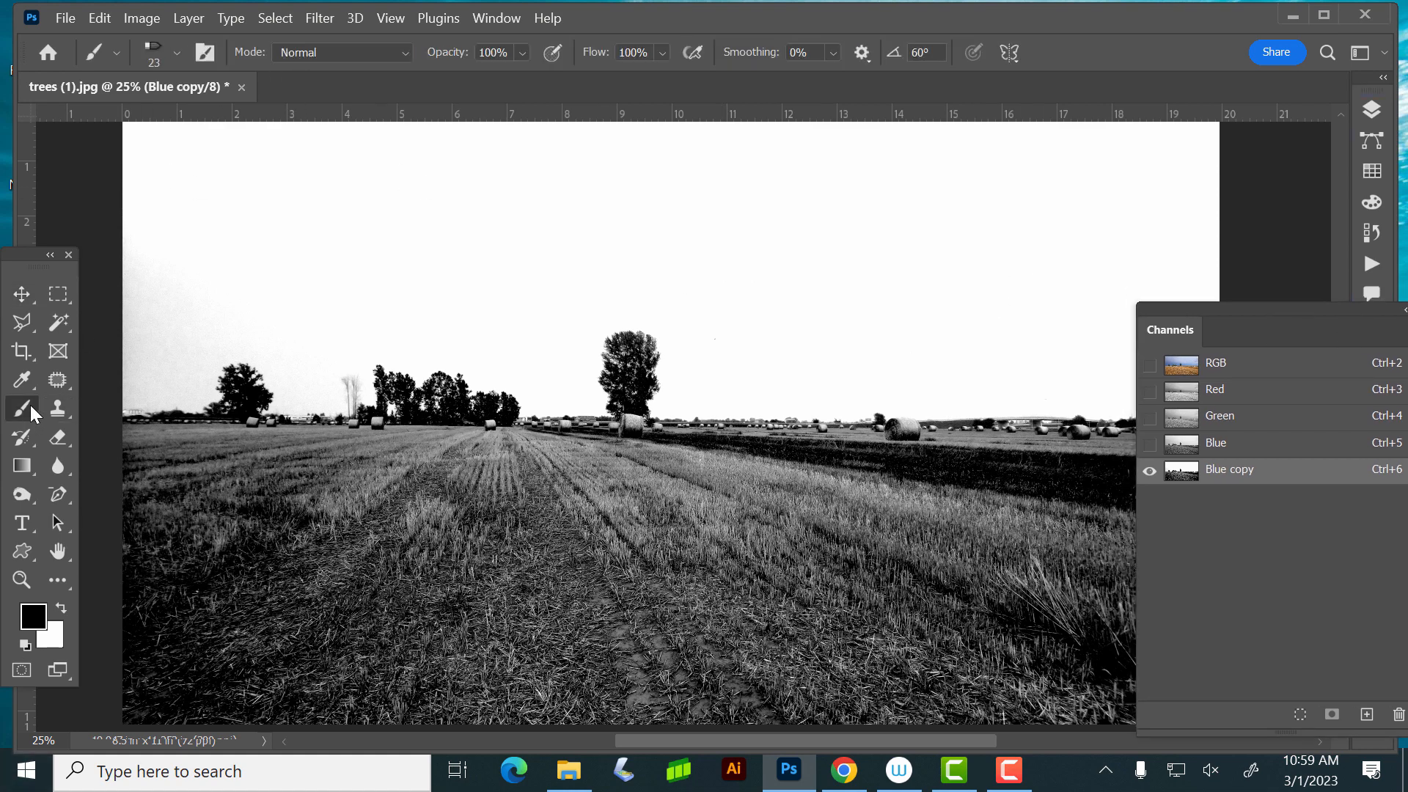
click(314, 45)
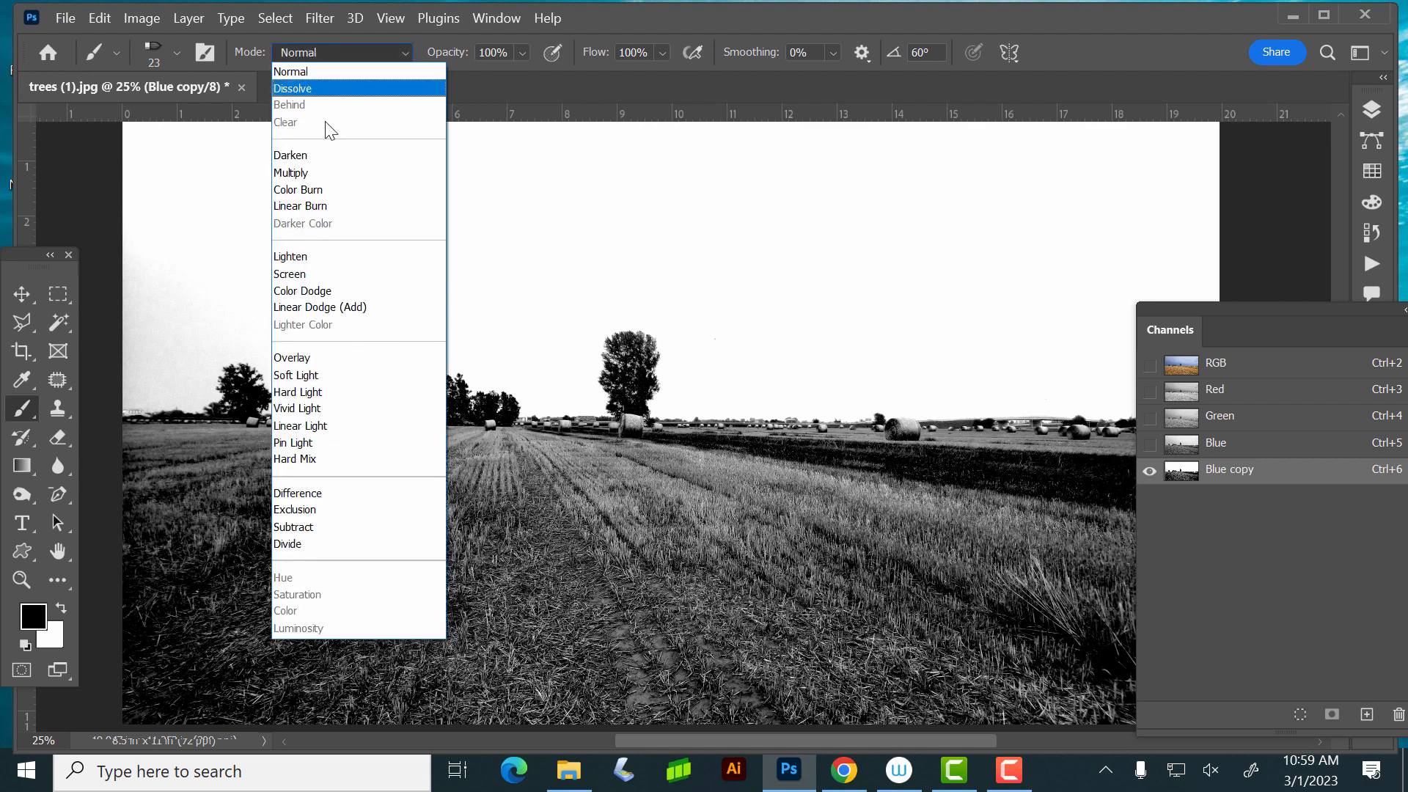
click(345, 357)
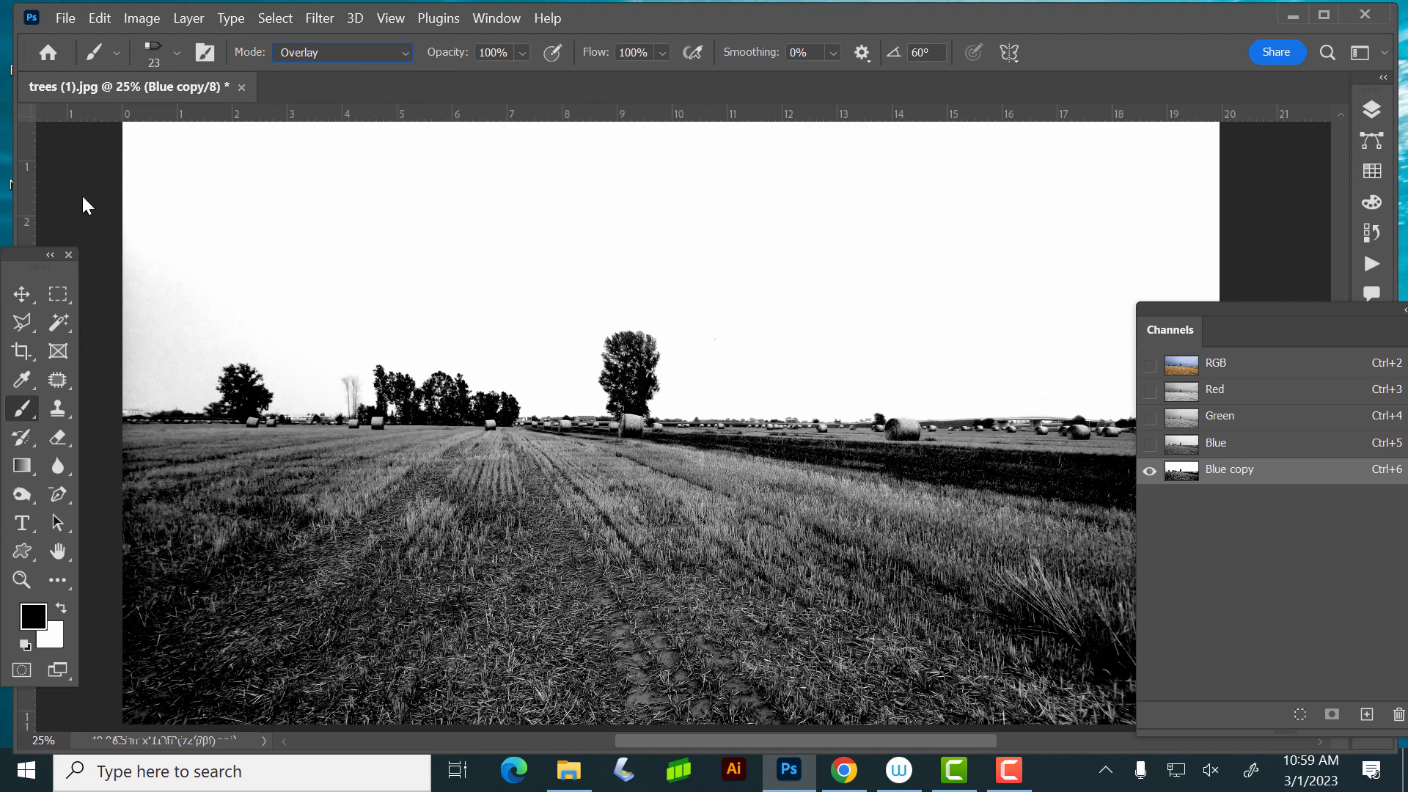
click(174, 48)
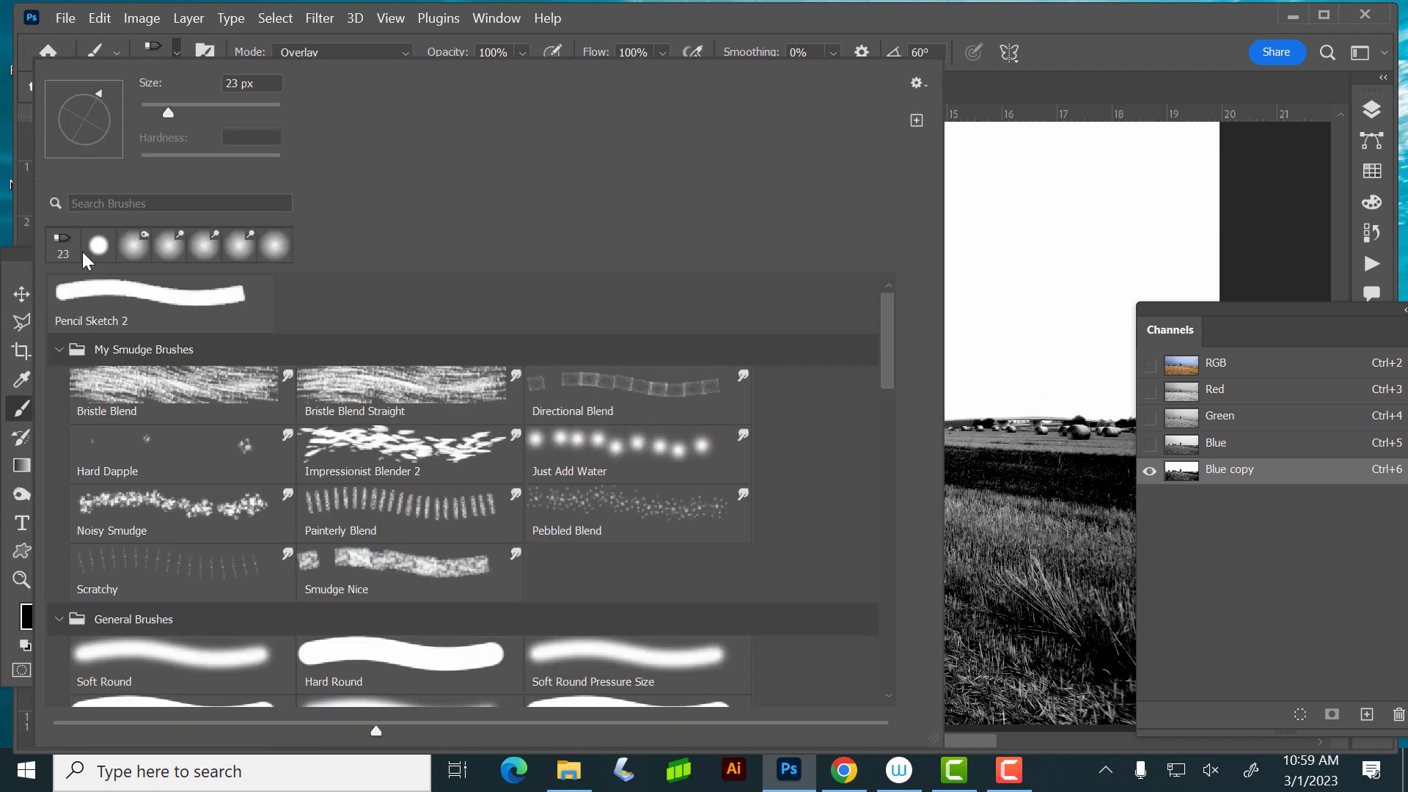
click(385, 658)
click(682, 19)
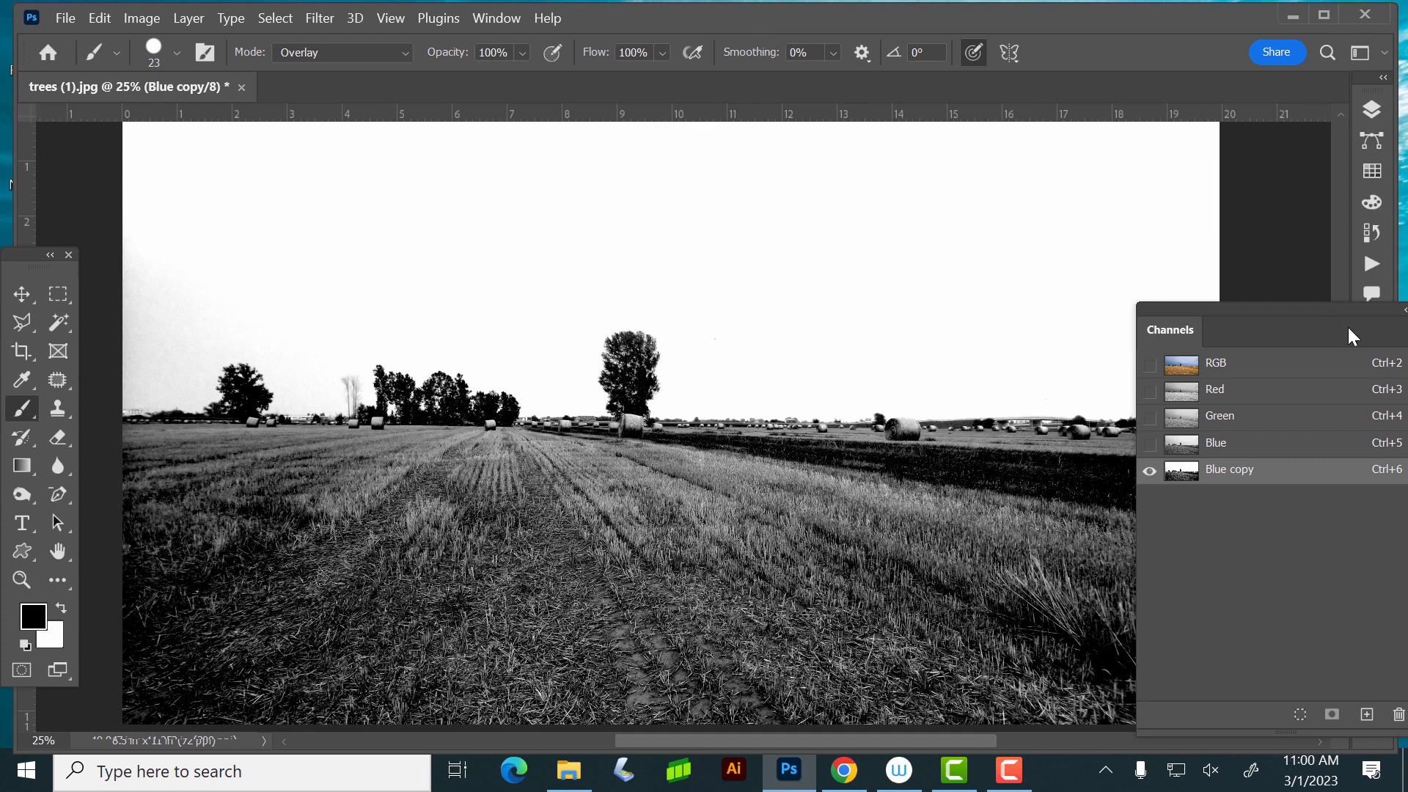
drag(1255, 304, 1371, 323)
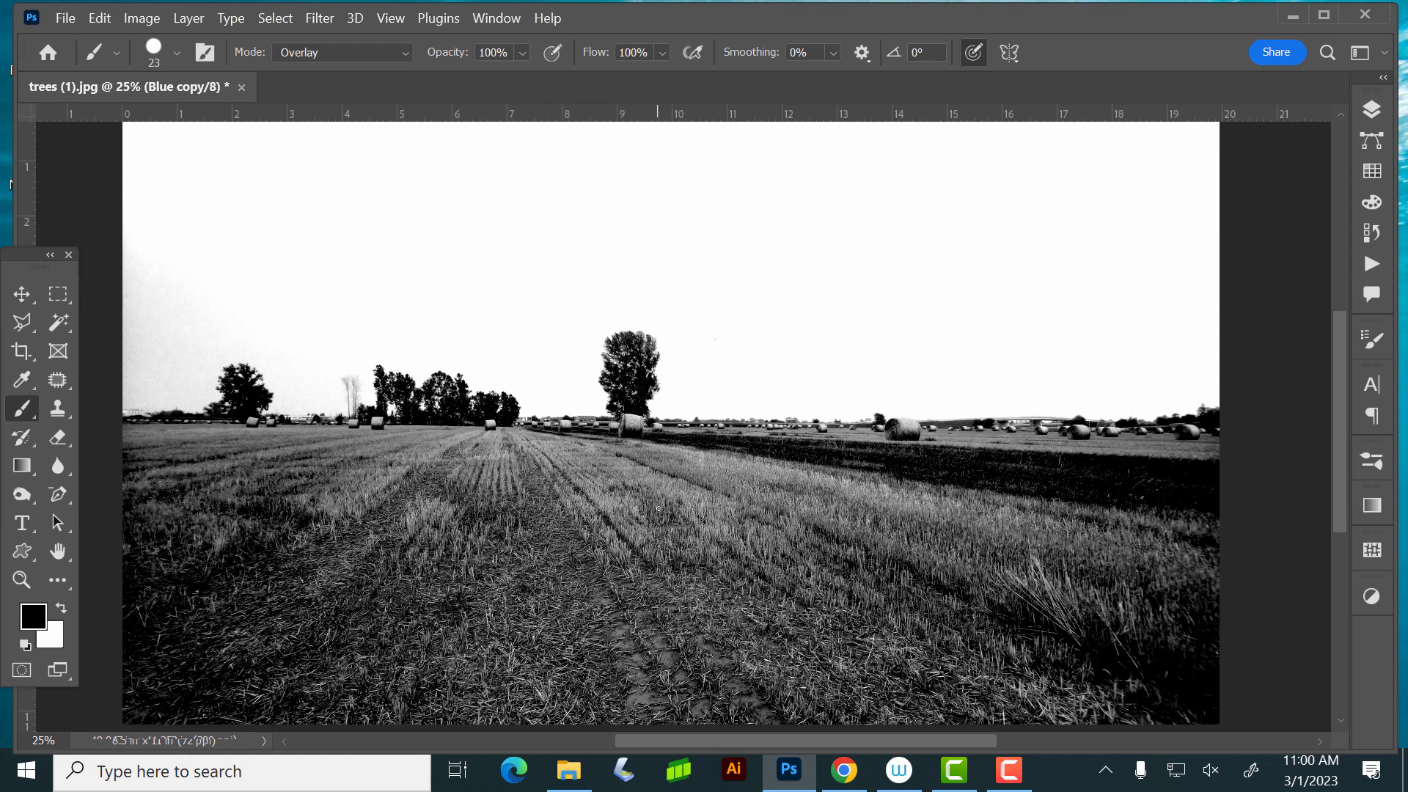
- Enlarge the brush to 250 px and paint black over the field below the horizon in the Blue copy channel
key(bracketright)
key(bracketright)
key(bracketright)
key(bracketright)
key(bracketright)
key(bracketright)
key(bracketright)
key(bracketright)
key(bracketright)
key(bracketright)
key(bracketright)
key(bracketright)
key(bracketright)
key(bracketright)
key(bracketright)
key(bracketright)
mouse_move(610, 629)
mouse_down()
mouse_move(449, 659)
mouse_move(976, 667)
mouse_move(1144, 624)
mouse_move(1050, 528)
mouse_move(249, 513)
mouse_move(517, 473)
mouse_move(321, 476)
mouse_move(162, 608)
mouse_move(161, 660)
mouse_move(425, 645)
mouse_move(578, 583)
mouse_move(704, 443)
mouse_move(1195, 444)
mouse_move(414, 437)
mouse_move(424, 429)
mouse_up()
mouse_move(284, 432)
mouse_down()
mouse_move(126, 436)
mouse_move(340, 426)
mouse_move(137, 427)
mouse_move(197, 425)
mouse_up()
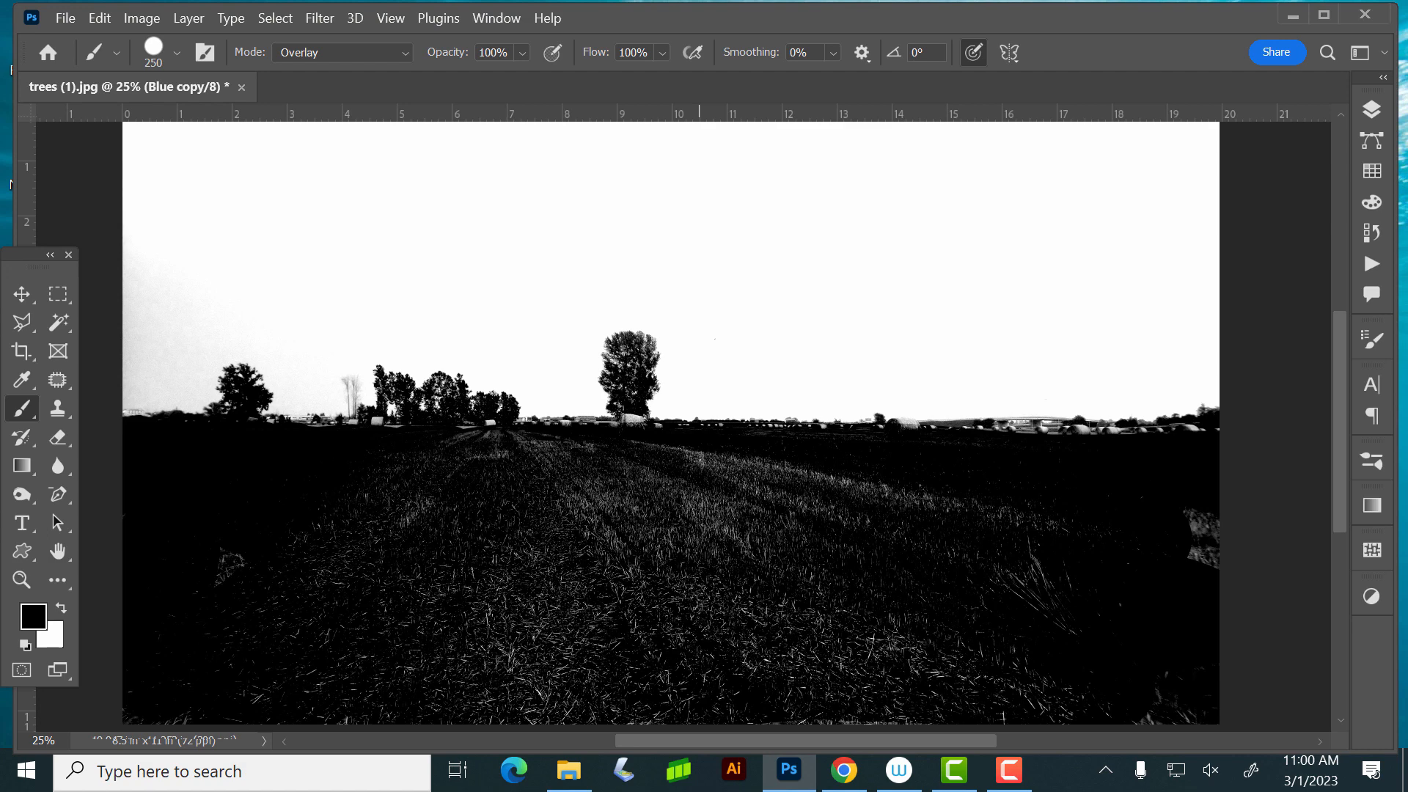
click(858, 502)
- Reduce the brush to 35 px and paint black along the hay bales on the horizon right of the tall tree
key(bracketleft)
key(bracketleft)
key(bracketleft)
key(bracketleft)
key(bracketleft)
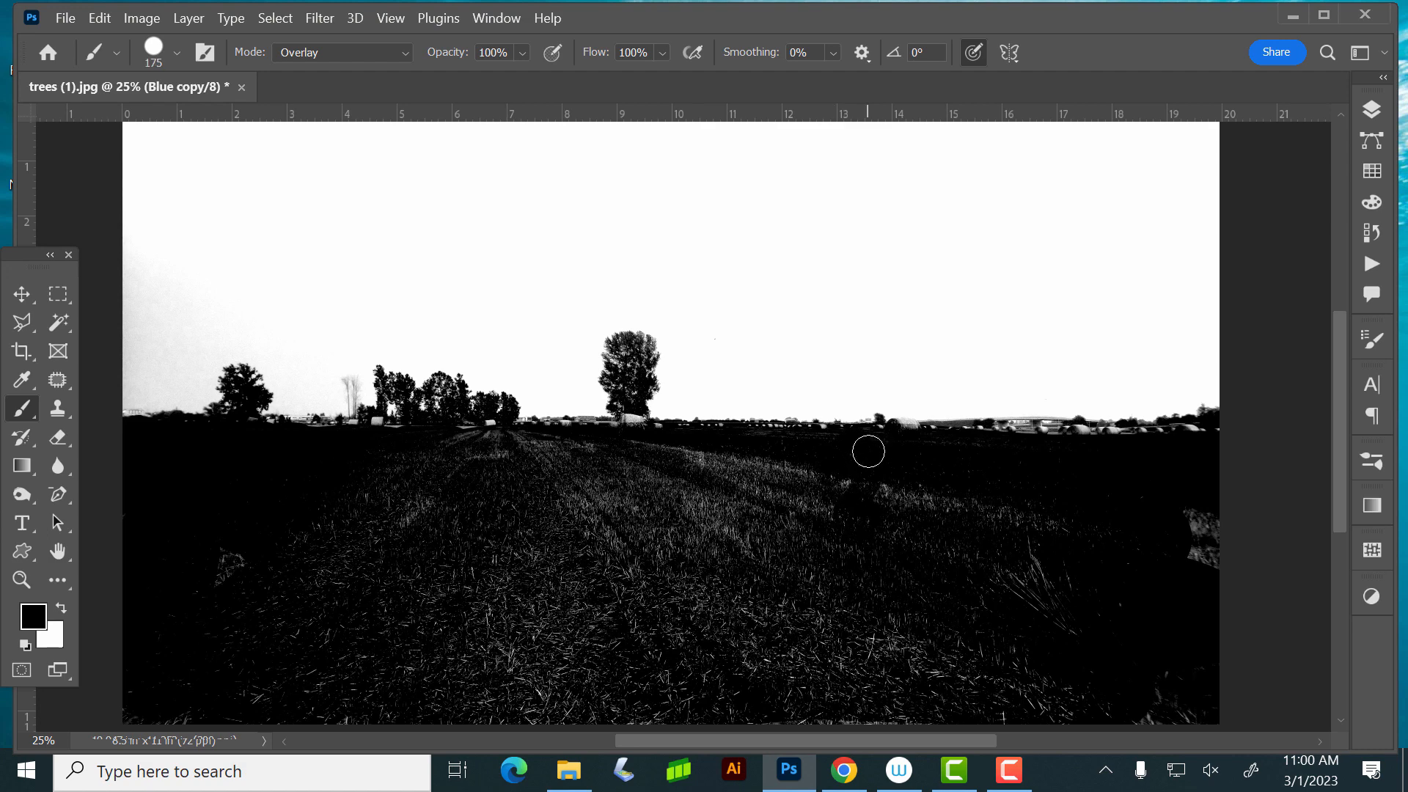
key(bracketleft)
key(bracketleft)
key(bracketleft)
key(bracketleft)
key(bracketleft)
key(bracketleft)
key(bracketleft)
key(bracketleft)
key(bracketleft)
key(bracketleft)
key(bracketleft)
key(bracketleft)
key(bracketleft)
mouse_move(910, 425)
mouse_down()
mouse_move(894, 420)
mouse_move(1030, 437)
mouse_move(962, 425)
mouse_move(1216, 431)
mouse_up()
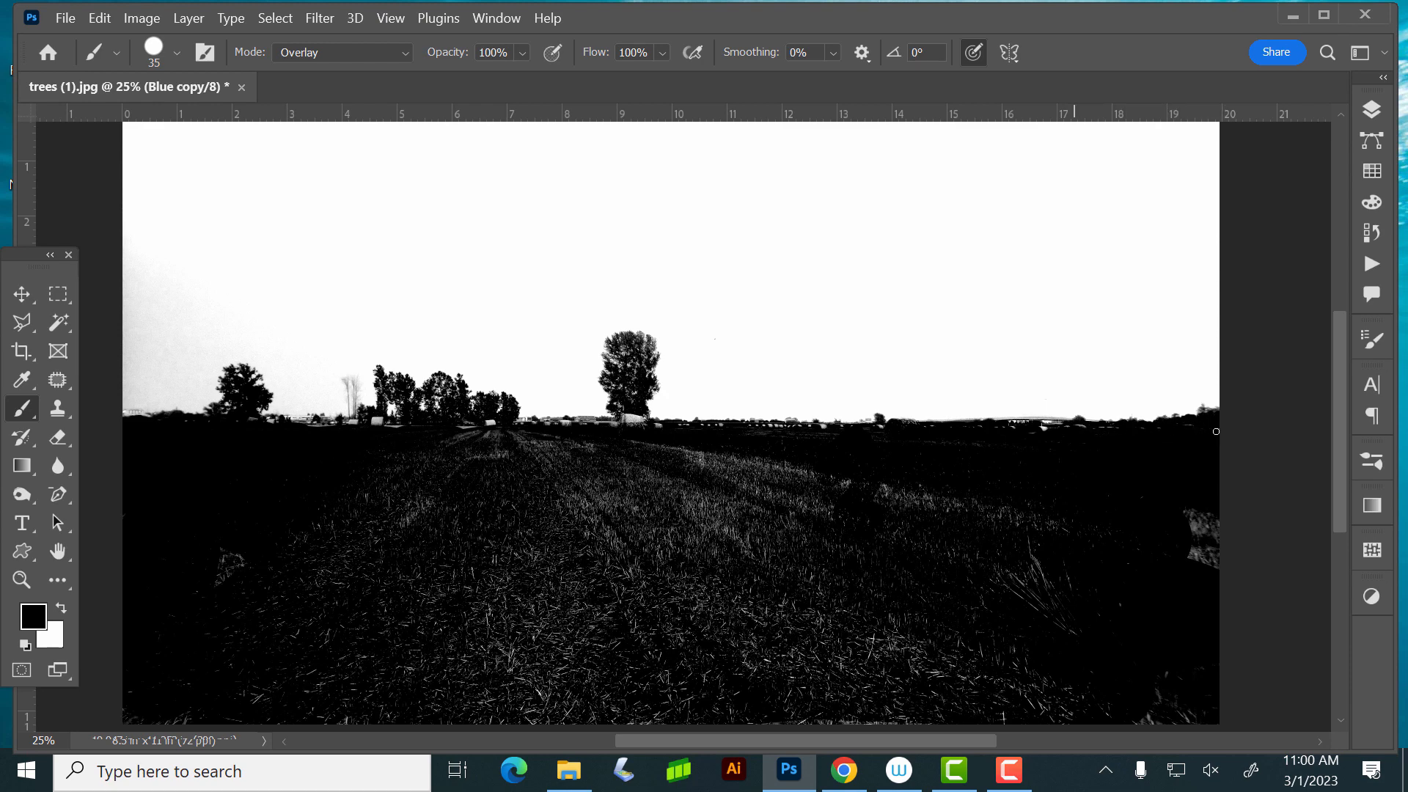
drag(1047, 430, 1028, 428)
- Paint black over the hay bale at the tall tree's base and the bright spots below the tree group
drag(1094, 469, 1079, 473)
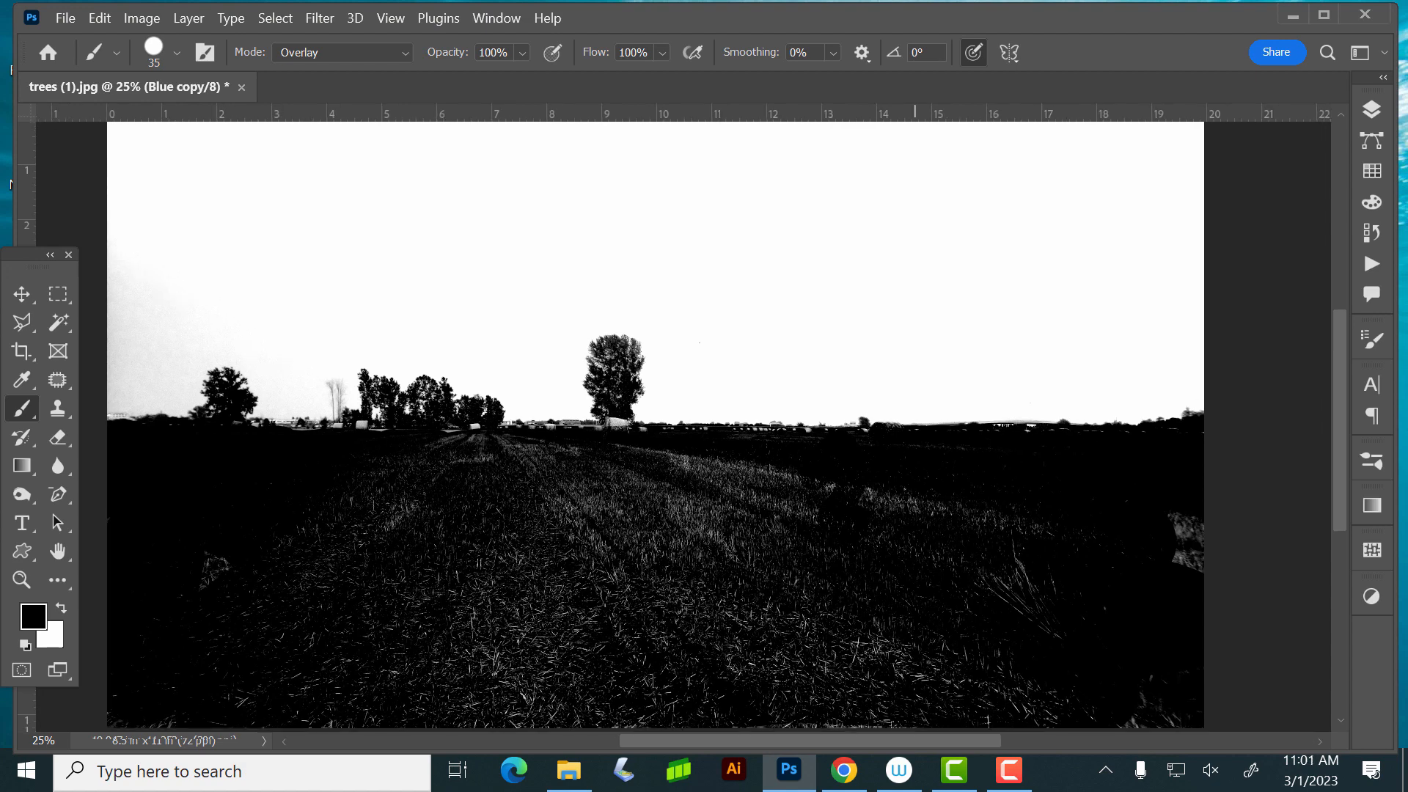
scroll(940, 429, up, 3)
scroll(911, 431, down, 2)
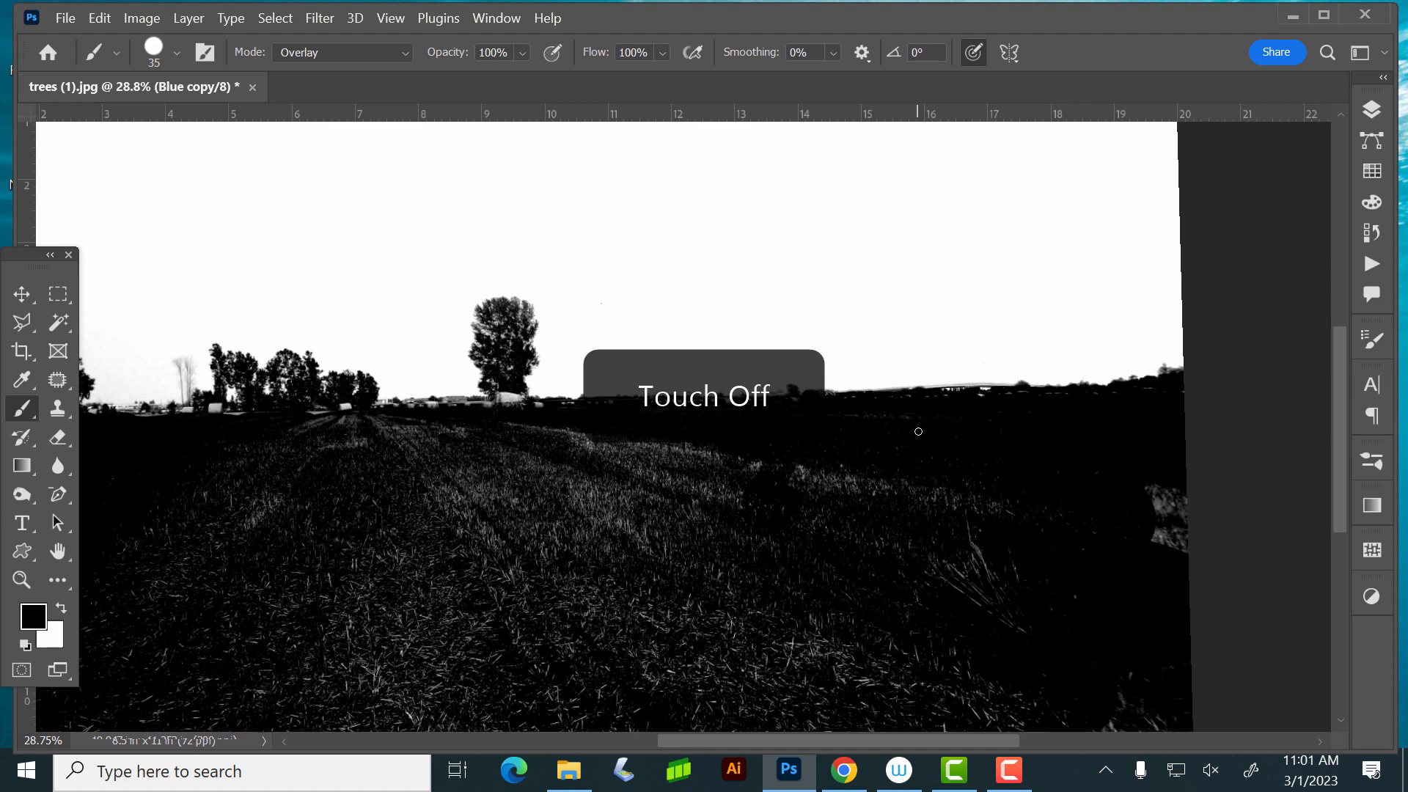
drag(619, 518, 875, 459)
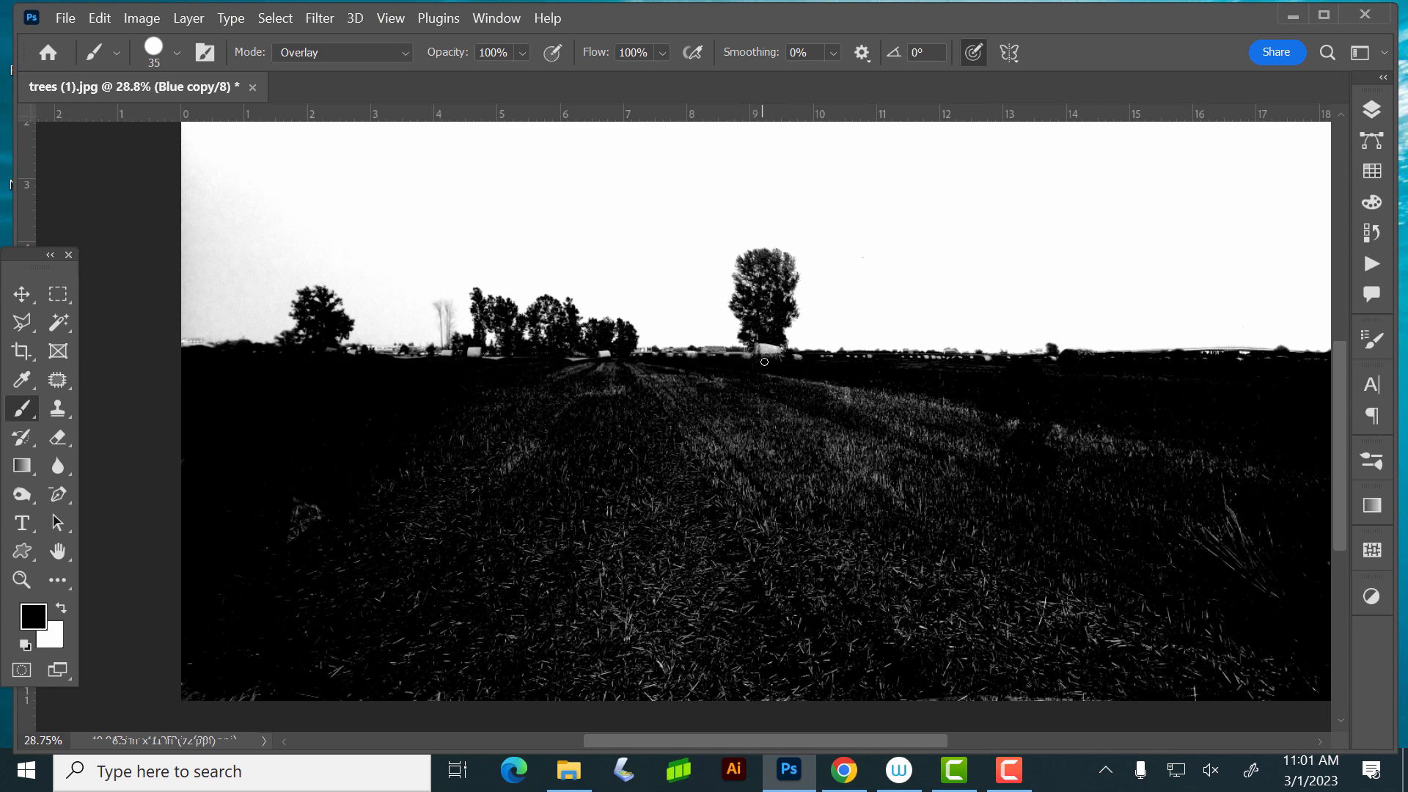
mouse_move(764, 361)
mouse_down()
mouse_move(779, 343)
mouse_move(770, 259)
mouse_move(774, 272)
mouse_move(749, 264)
mouse_up()
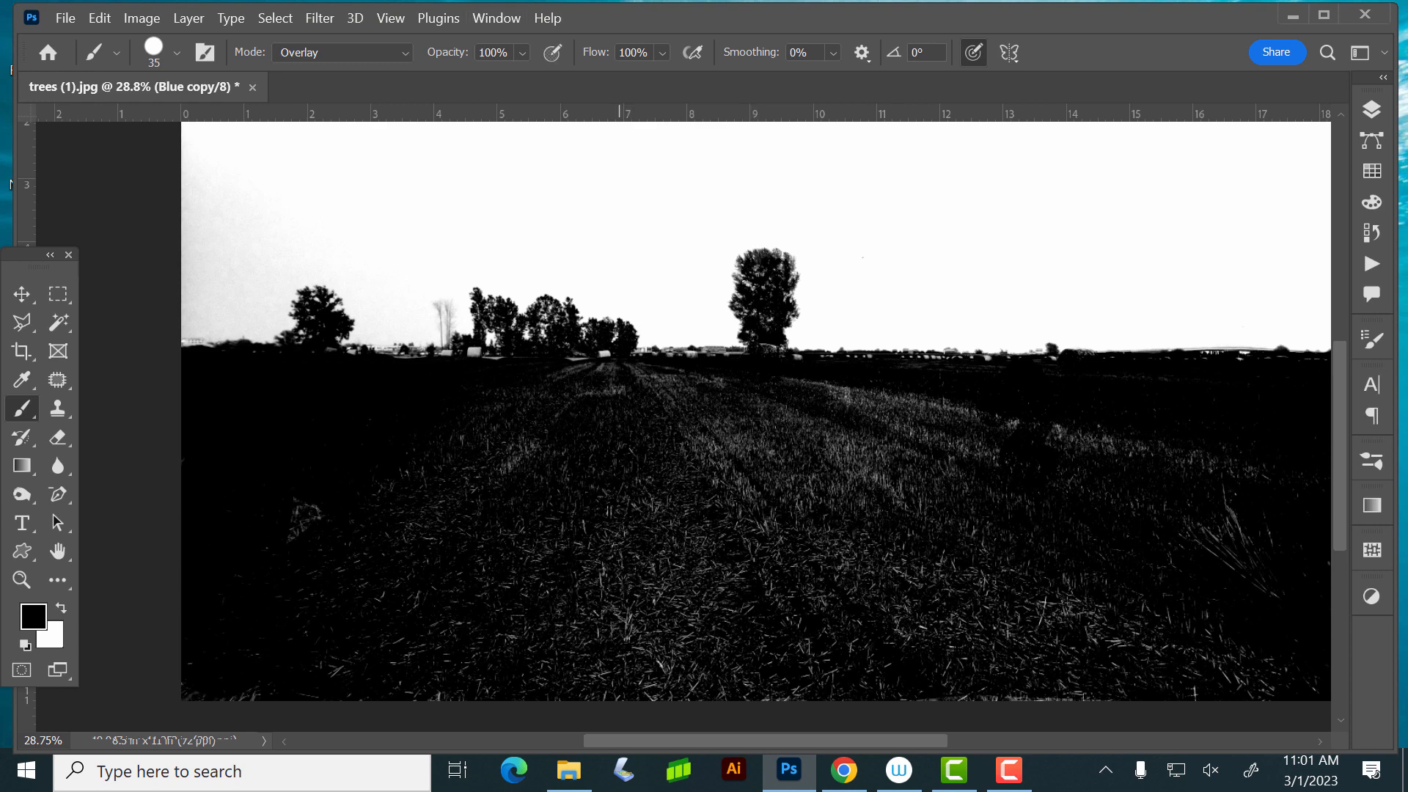
mouse_move(616, 354)
mouse_down()
mouse_move(571, 371)
mouse_move(562, 353)
mouse_up()
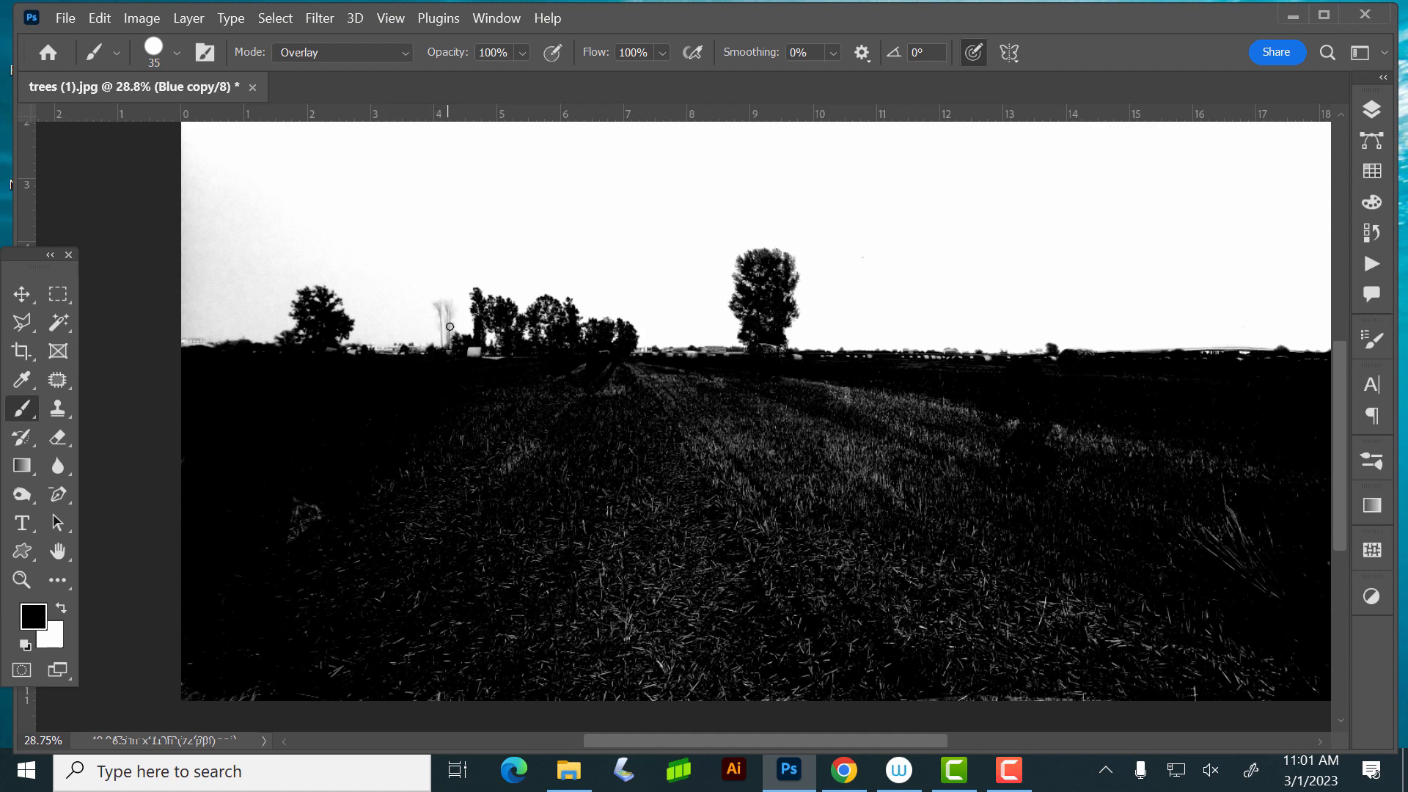
- Try darkening the thin bare trees and the horizon beside them with the brush, and undo the strokes
mouse_move(450, 323)
mouse_down()
mouse_move(449, 300)
mouse_move(445, 342)
mouse_move(440, 308)
mouse_up()
mouse_move(419, 355)
mouse_down()
mouse_move(381, 353)
mouse_move(415, 348)
mouse_up()
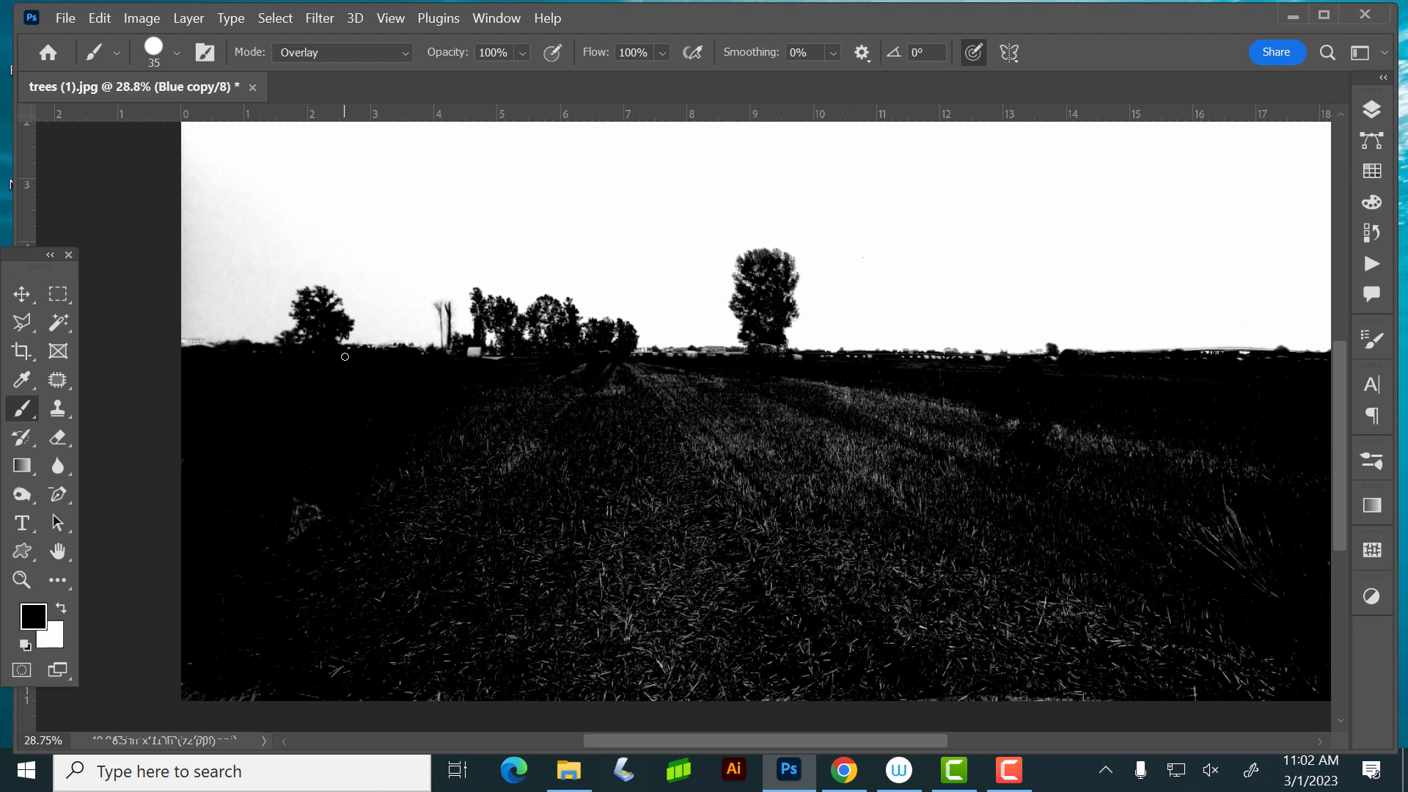
key(ctrl+z)
key(ctrl+z)
key(ctrl+z)
key(ctrl+z)
key(ctrl+z)
key(ctrl+z)
key(ctrl+z)
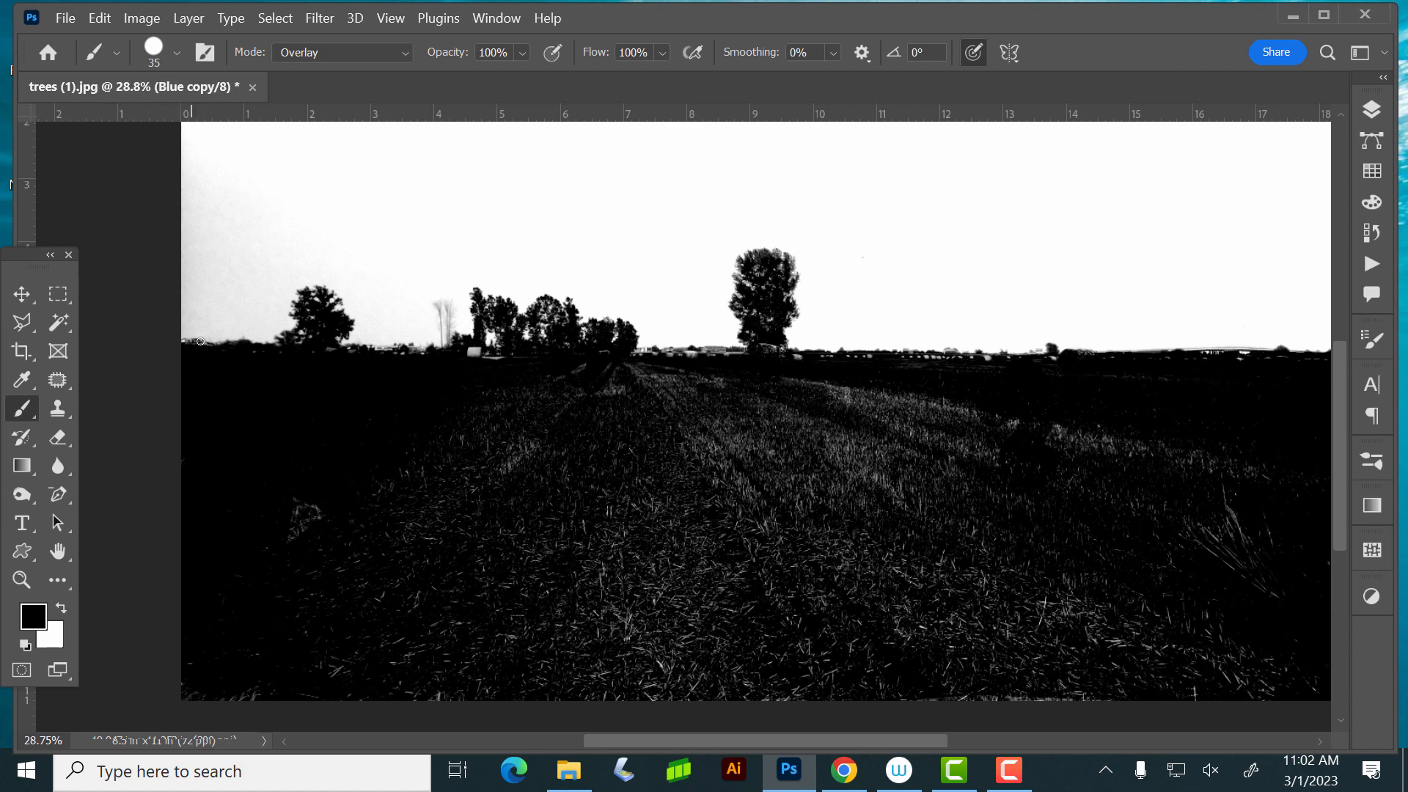
- Paint black over the light spots on the horizon at the photo's left edge and between the tall tree and tree group
click(202, 342)
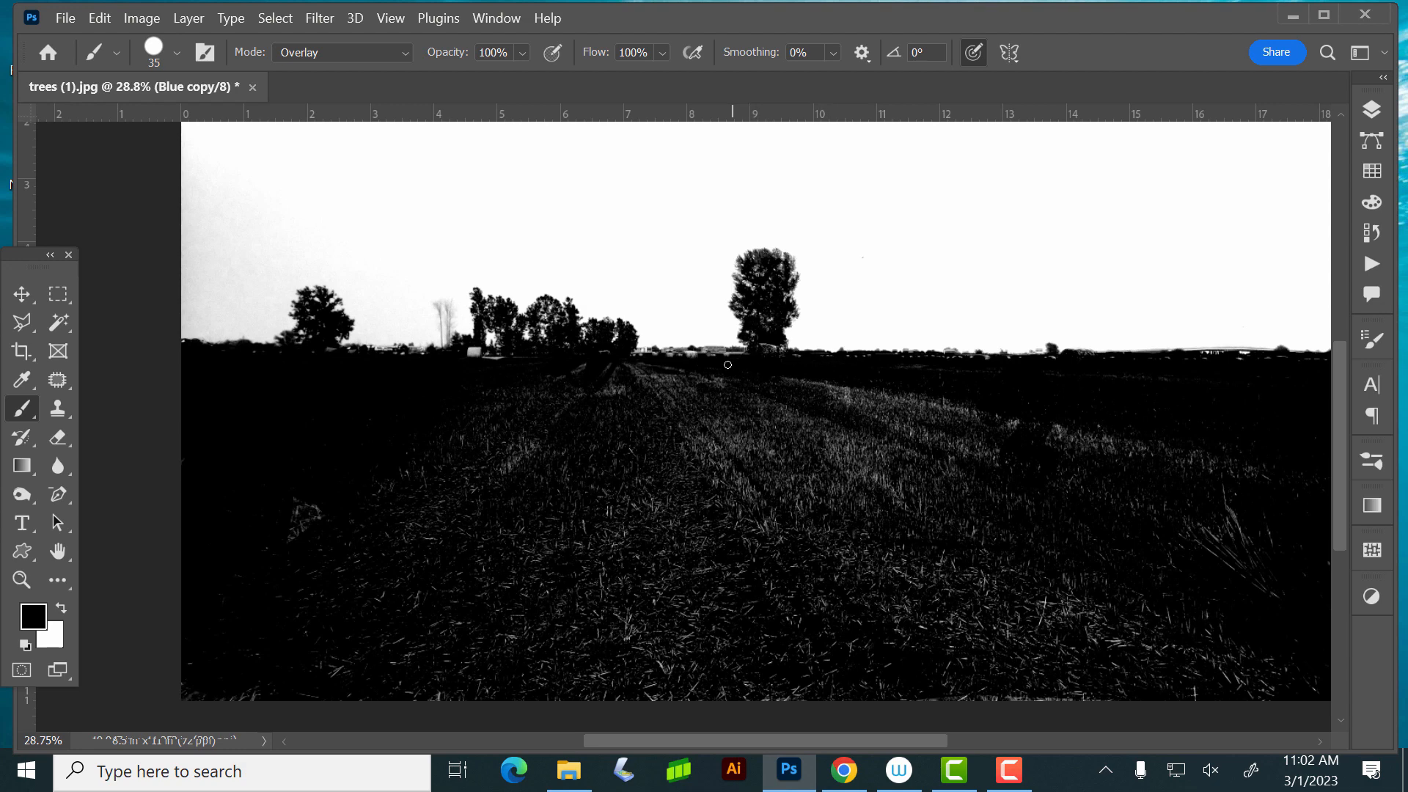
mouse_move(735, 351)
mouse_down()
mouse_move(651, 351)
mouse_move(608, 381)
mouse_move(475, 350)
mouse_up()
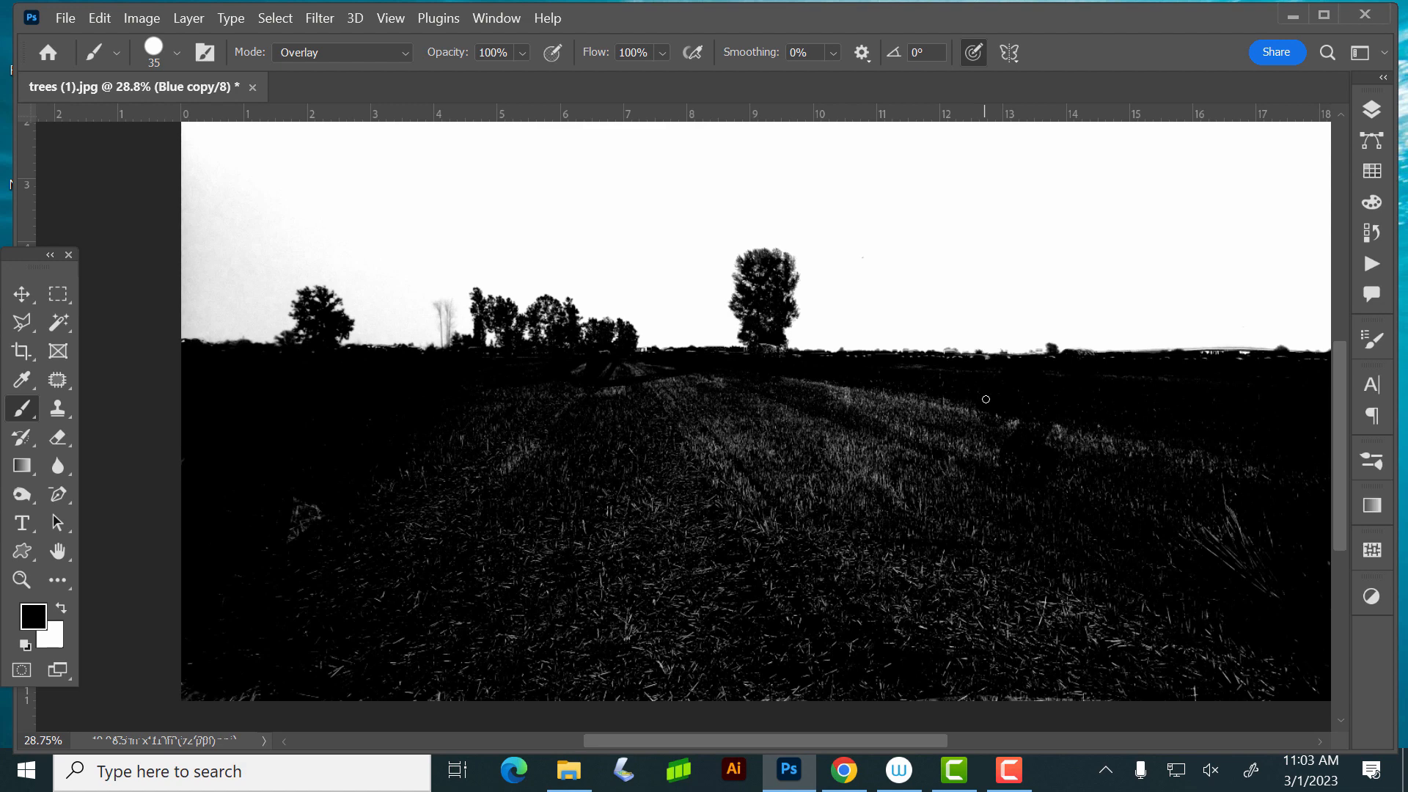
- Switch the brush to Normal mode, enlarge it to 1100 px and paint the remaining field texture solid black
key(ctrl+minus)
key(ctrl+minus)
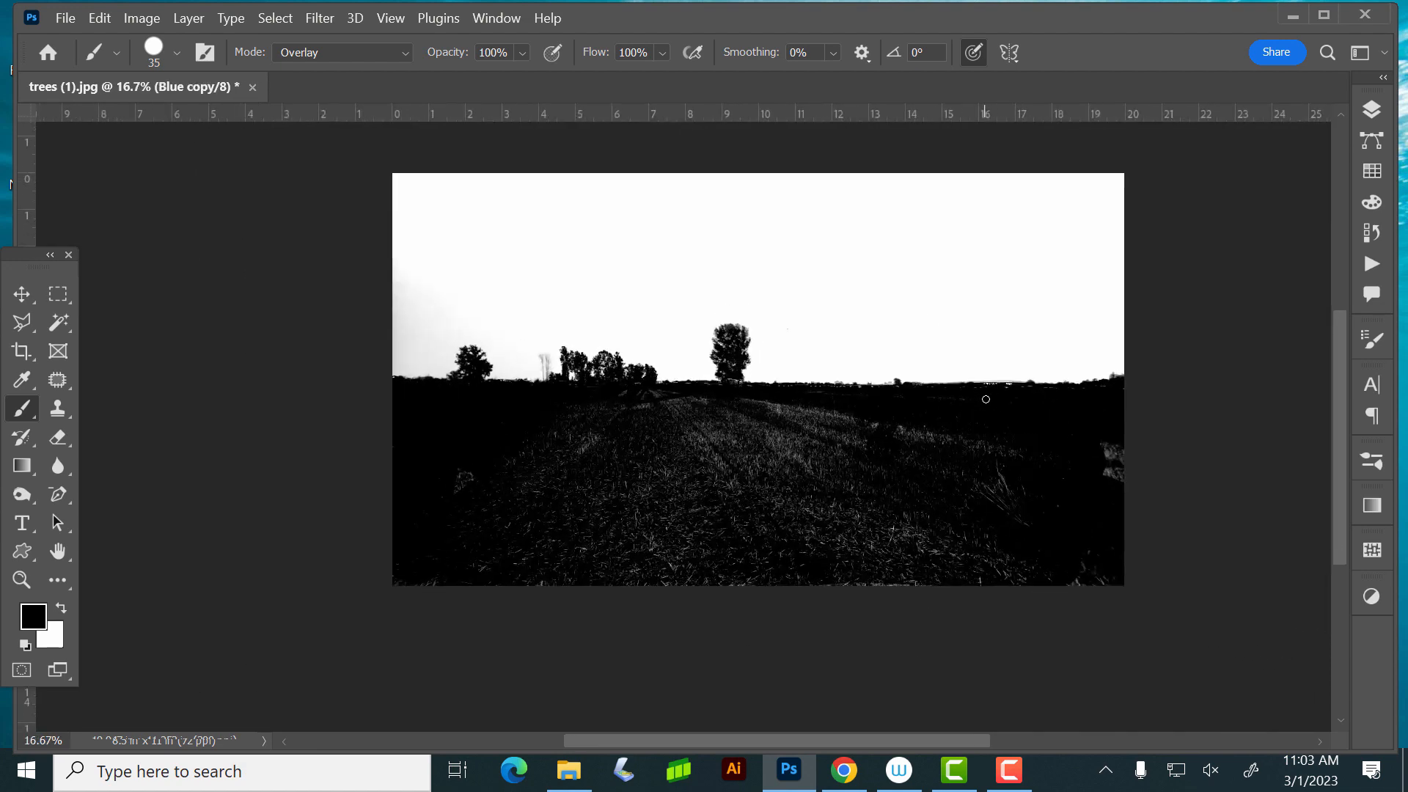
click(377, 52)
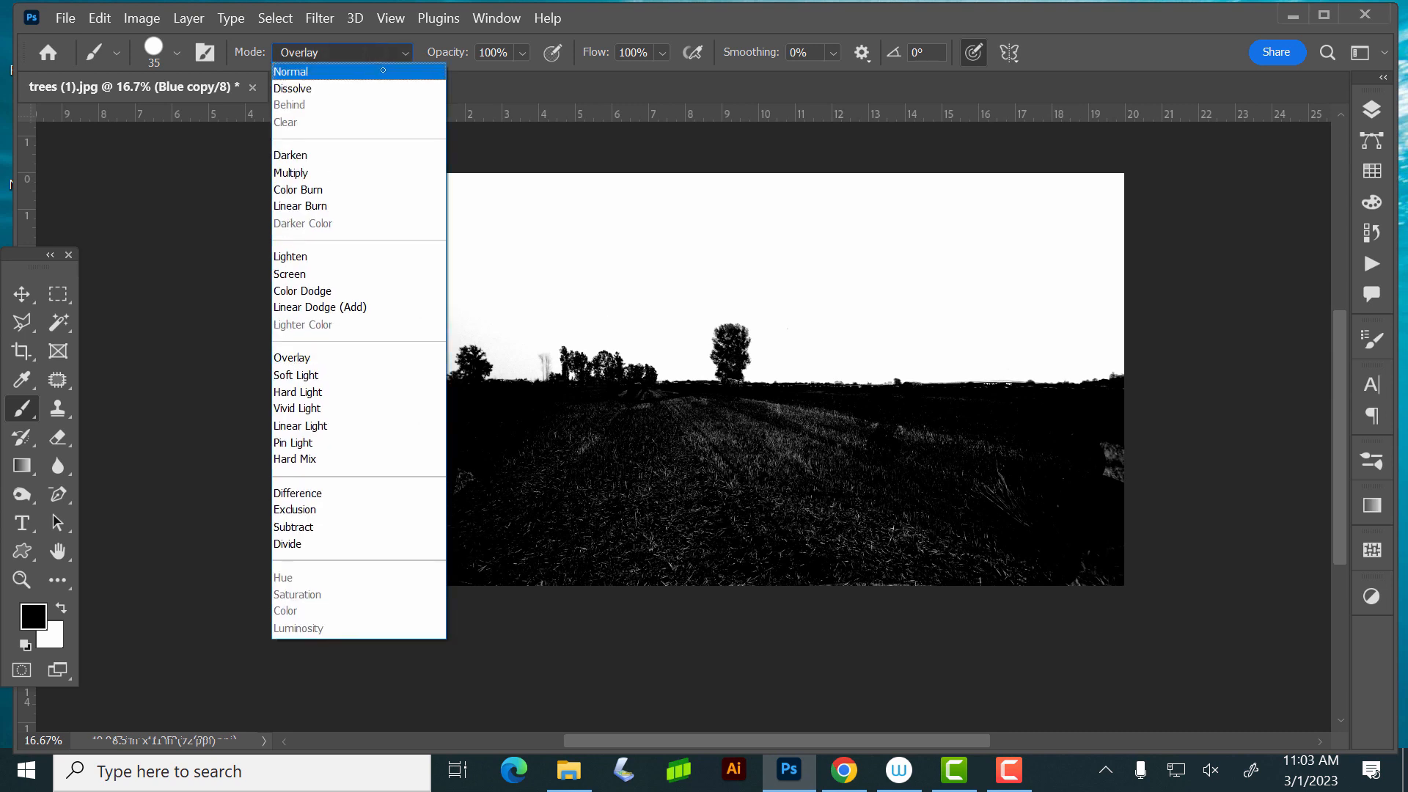
click(384, 75)
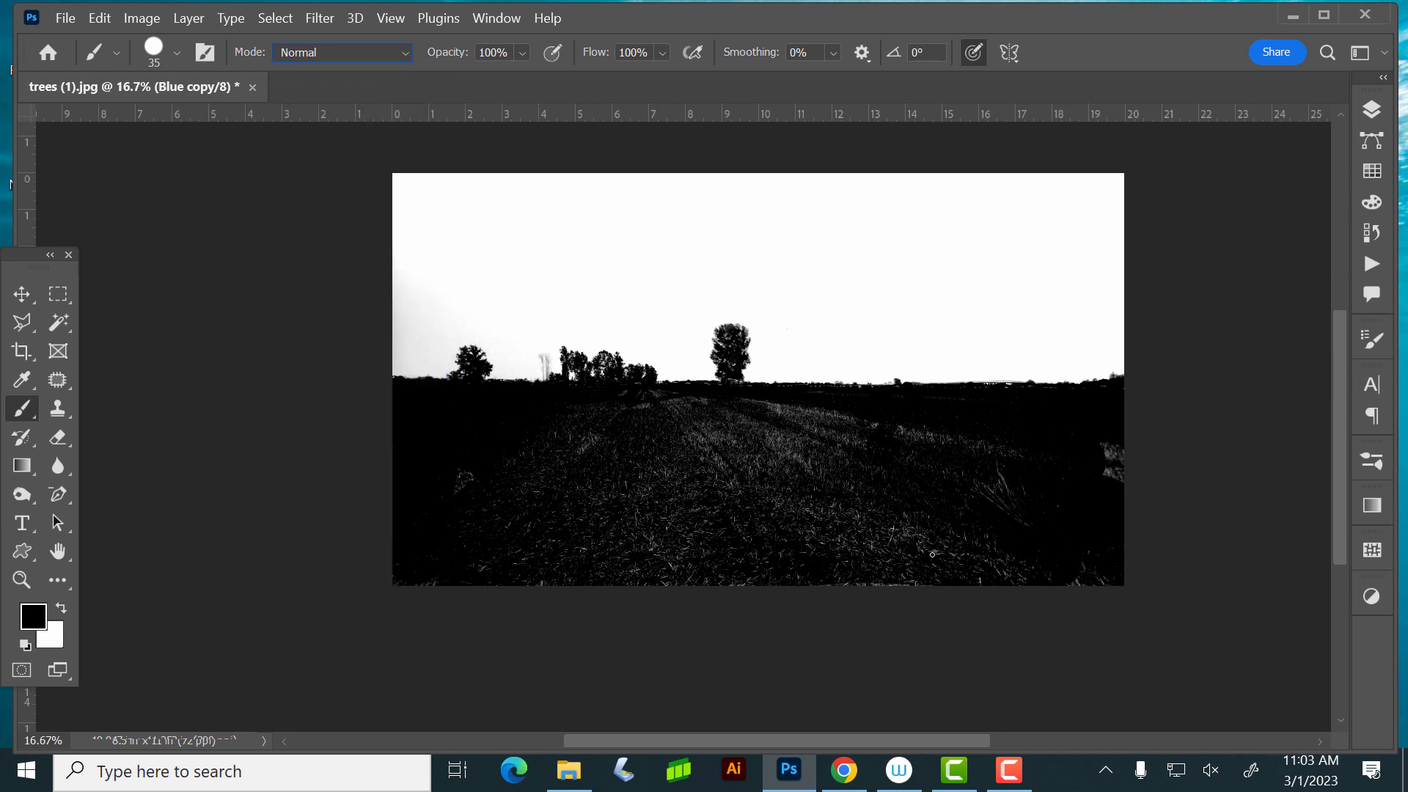
key(bracketright)
key(bracketright)
key(bracketright)
key(bracketright)
key(bracketright)
key(bracketright)
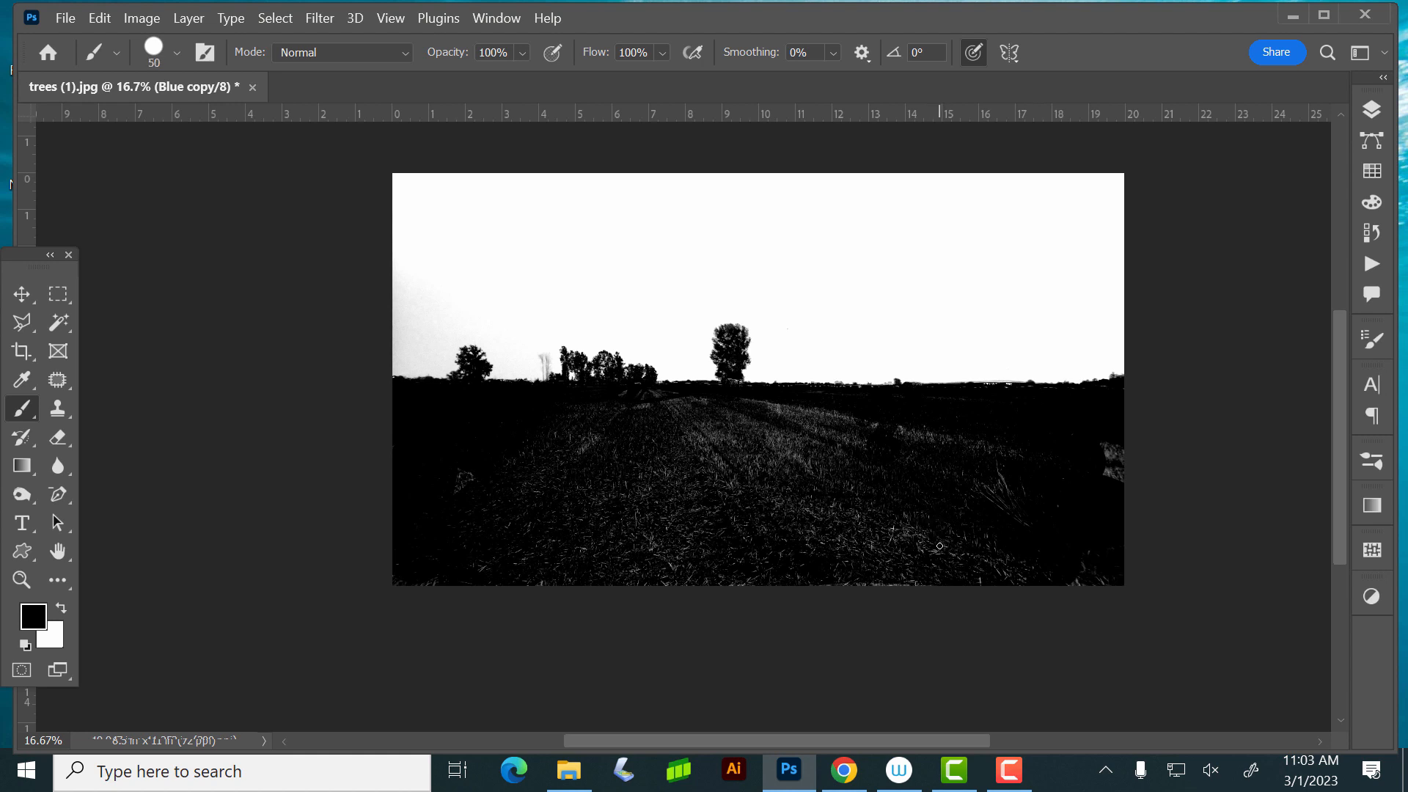
key(bracketright)
key(bracketright)
key(bracketright)
key(bracketright)
key(bracketright)
key(bracketright)
key(bracketright)
key(bracketright)
key(bracketright)
key(bracketright)
key(bracketright)
mouse_move(933, 534)
mouse_down()
mouse_move(1031, 557)
mouse_move(579, 561)
mouse_move(894, 487)
mouse_move(1023, 481)
mouse_up()
mouse_move(834, 482)
mouse_down()
mouse_move(487, 512)
mouse_move(802, 468)
mouse_move(609, 469)
mouse_up()
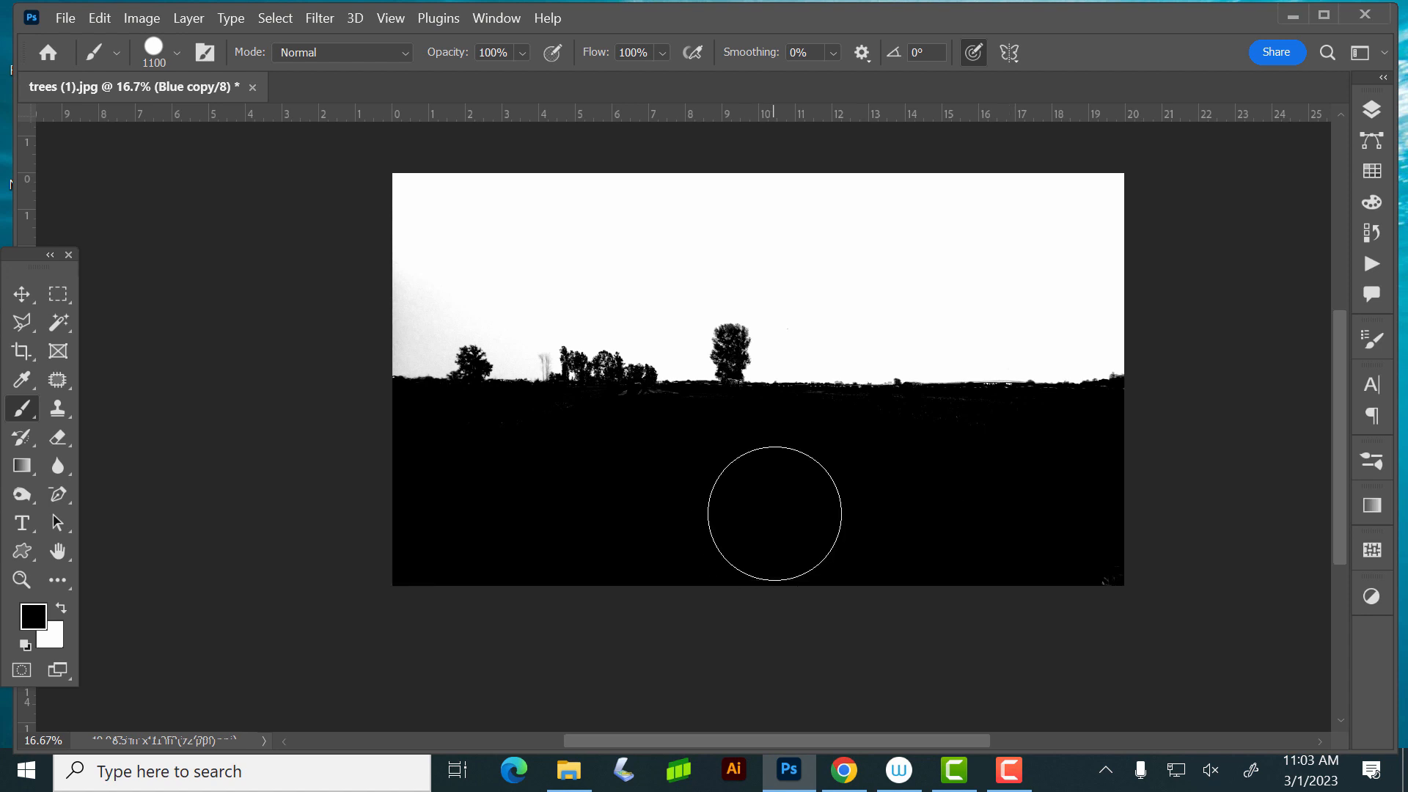
- Reduce the brush to 60 px and set its blending mode to Overlay
key(bracketleft)
key(bracketleft)
key(bracketleft)
key(bracketleft)
key(bracketleft)
key(bracketleft)
key(bracketleft)
key(bracketleft)
key(bracketleft)
key(bracketleft)
key(bracketleft)
key(bracketleft)
key(bracketleft)
key(bracketleft)
key(bracketleft)
key(bracketleft)
key(bracketleft)
key(bracketleft)
click(380, 52)
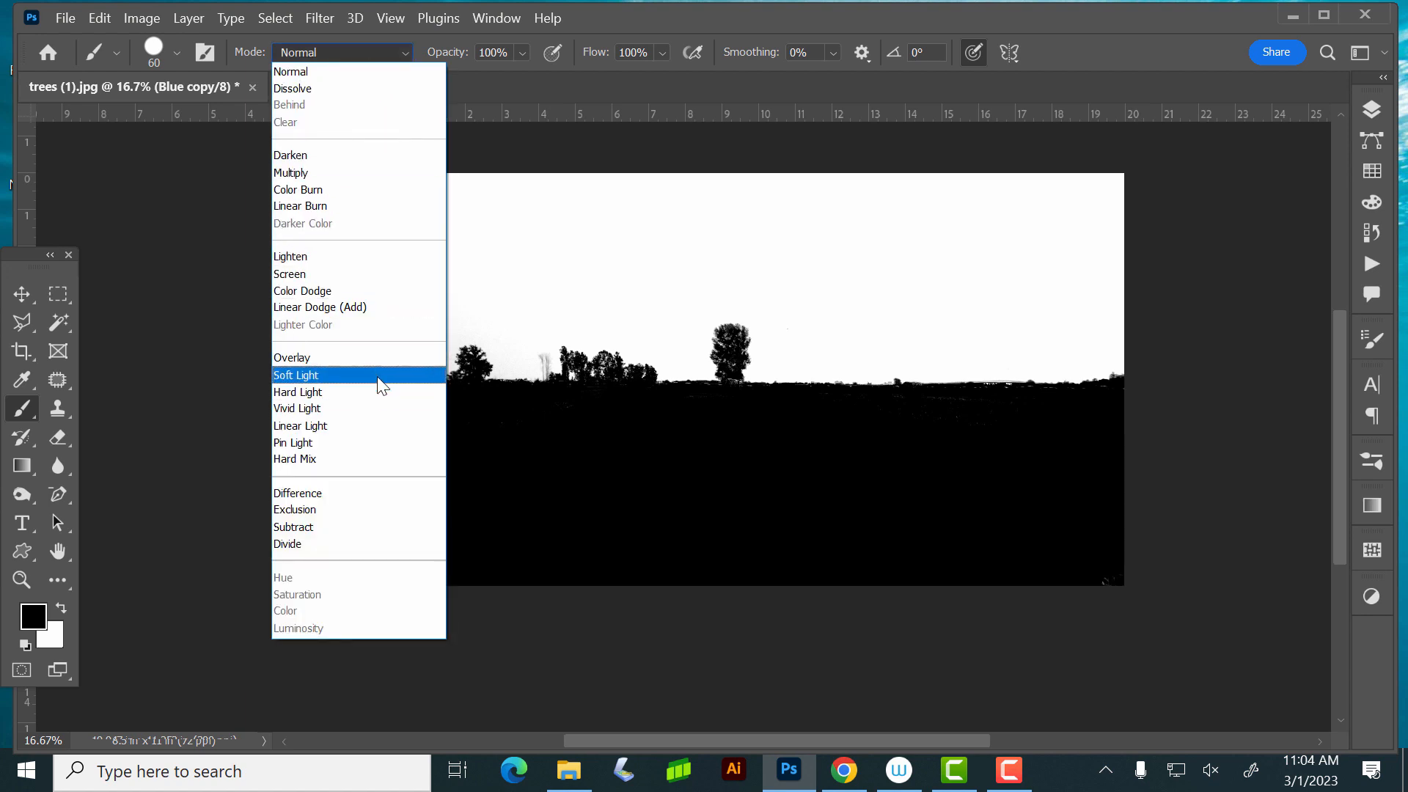
click(374, 356)
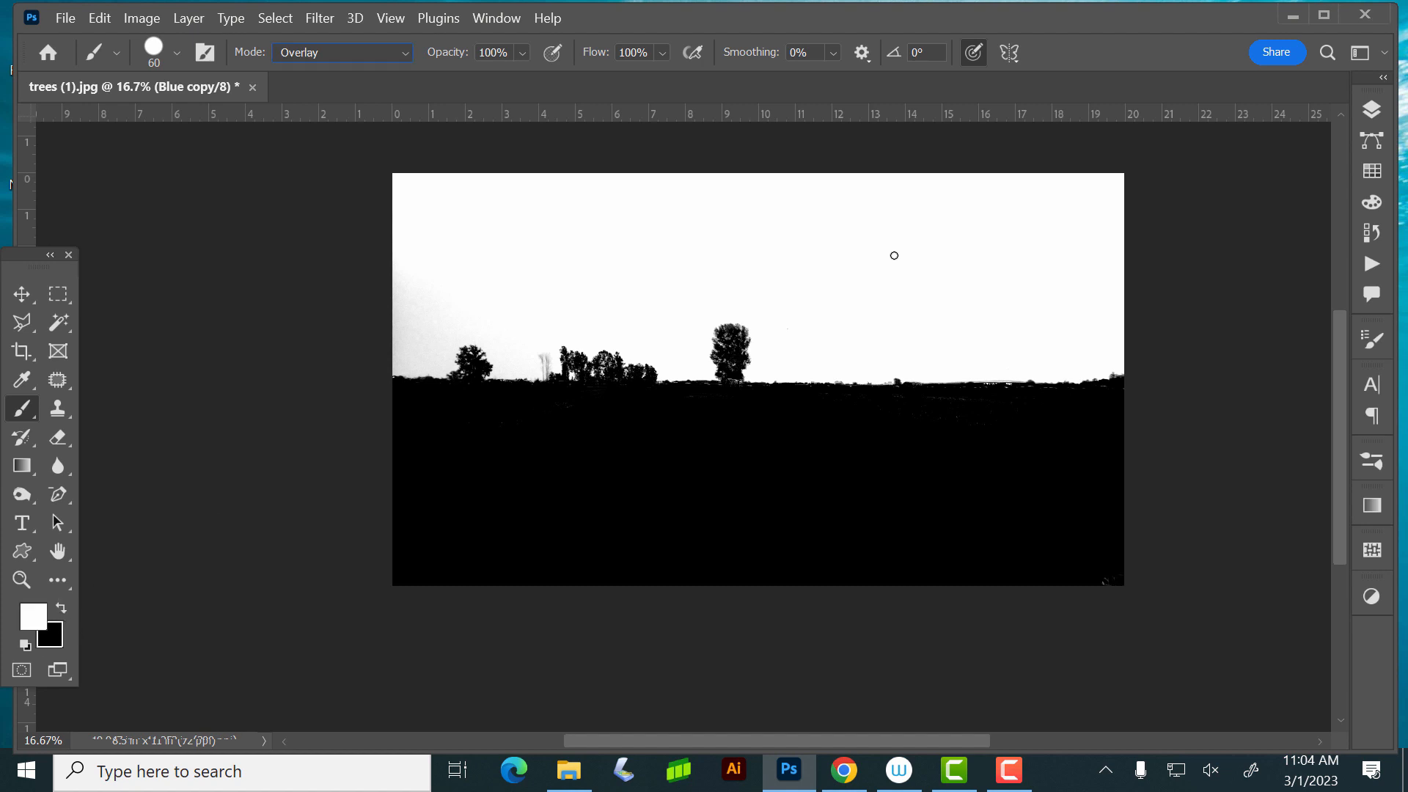
- Switch to white paint, enlarge the brush to 400 px and brush over the gray sky along the photo's left edge
key(bracketright)
key(bracketright)
key(bracketright)
key(bracketright)
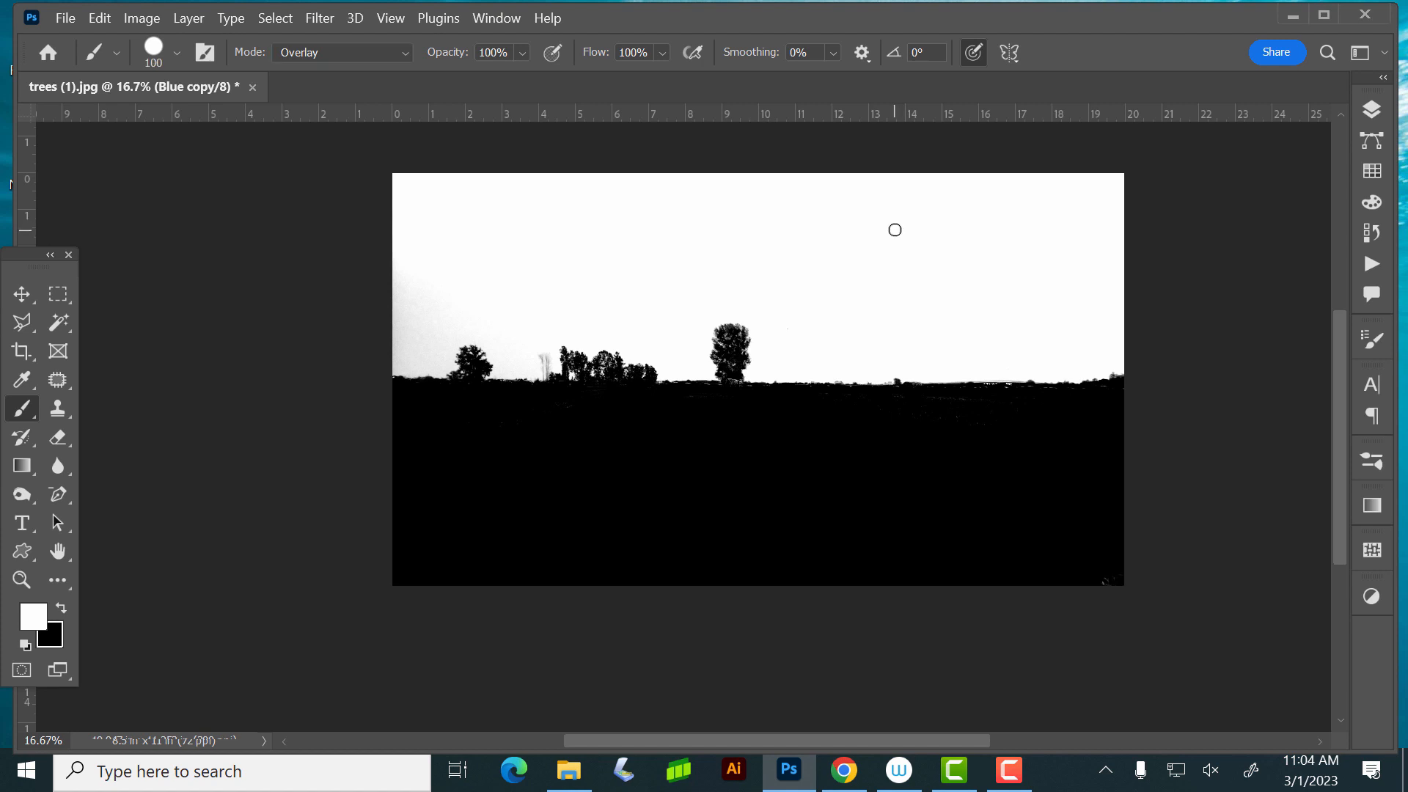
key(bracketright)
key(bracketright)
key(bracketright)
key(bracketright)
key(bracketright)
key(bracketright)
key(bracketright)
mouse_move(386, 196)
mouse_down()
mouse_move(390, 259)
mouse_move(421, 292)
mouse_move(481, 287)
mouse_move(410, 333)
mouse_move(443, 340)
mouse_up()
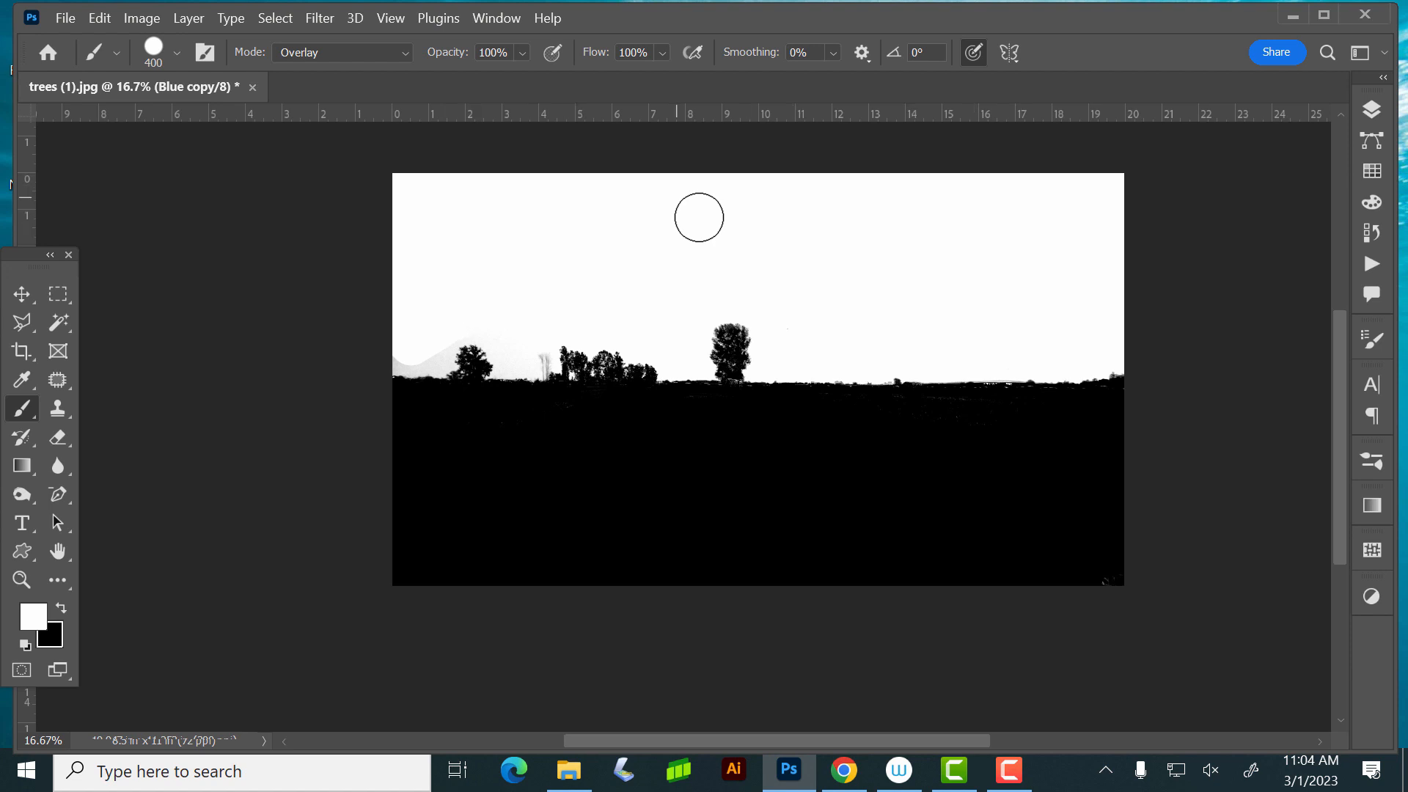
- With an 80 px brush, paint white over the thin bare trees and the gray sky around the leftmost tree
key(bracketleft)
key(bracketleft)
key(bracketleft)
key(bracketleft)
key(bracketleft)
key(bracketleft)
key(bracketleft)
key(bracketleft)
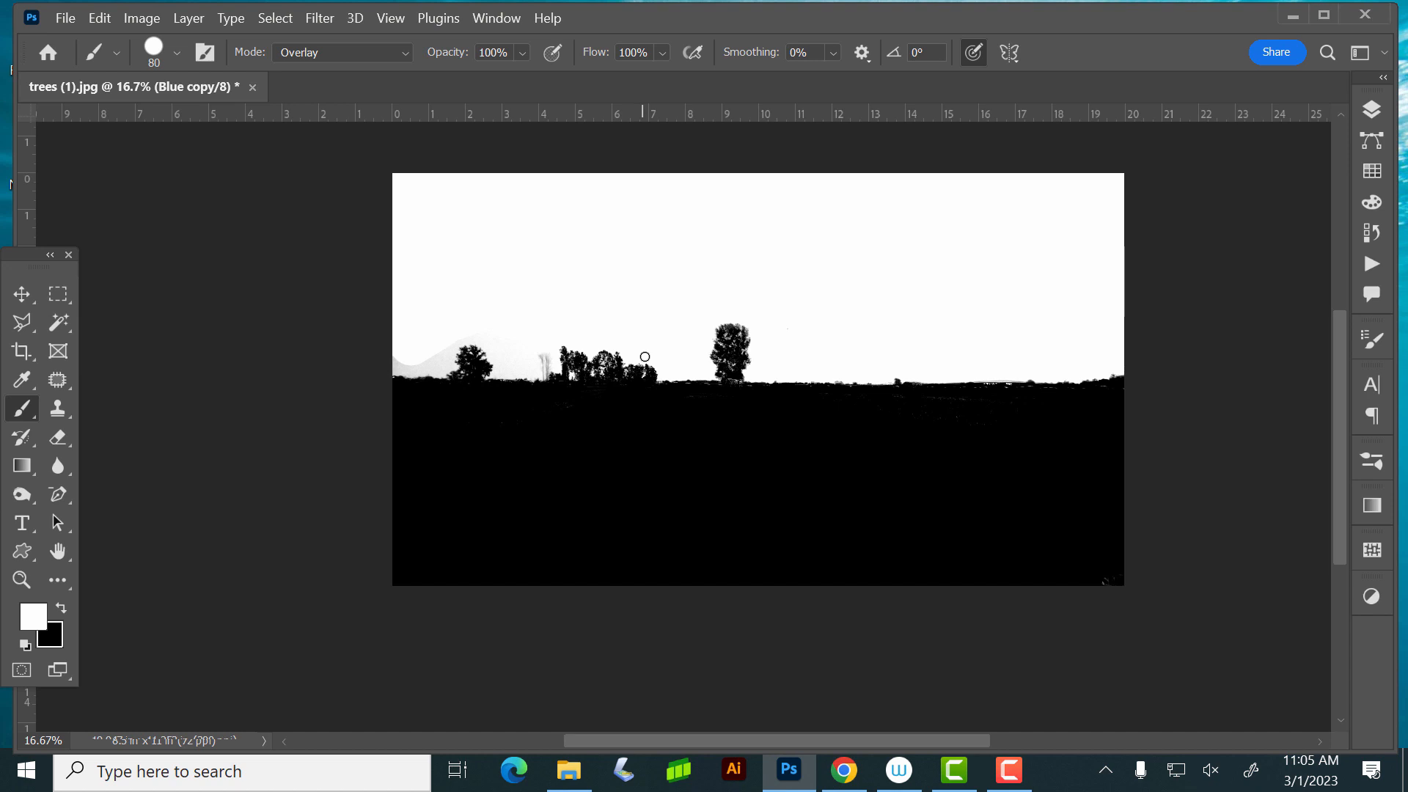
key(ctrl+plus)
key(ctrl+plus)
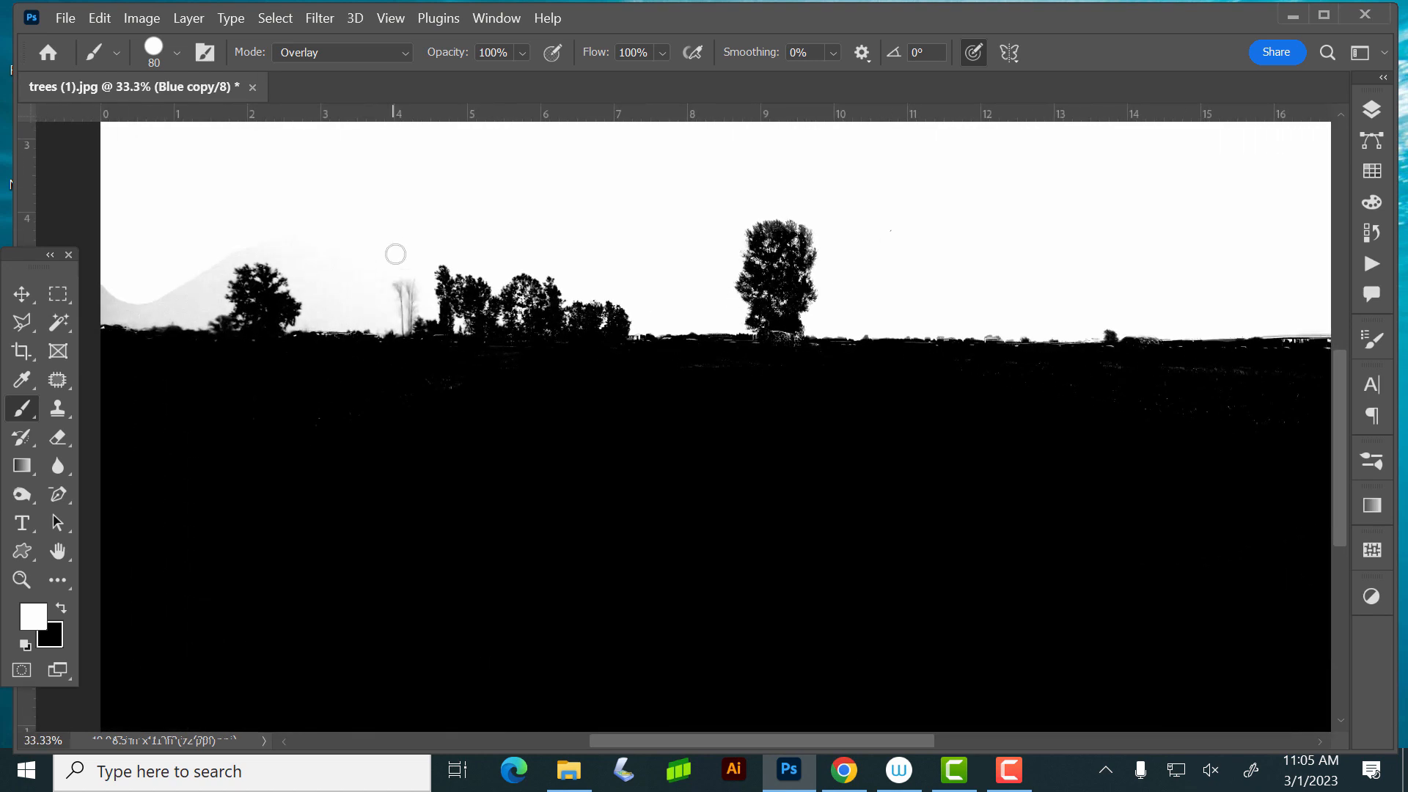
mouse_move(397, 234)
mouse_down()
mouse_move(403, 313)
mouse_move(409, 301)
mouse_up()
click(403, 326)
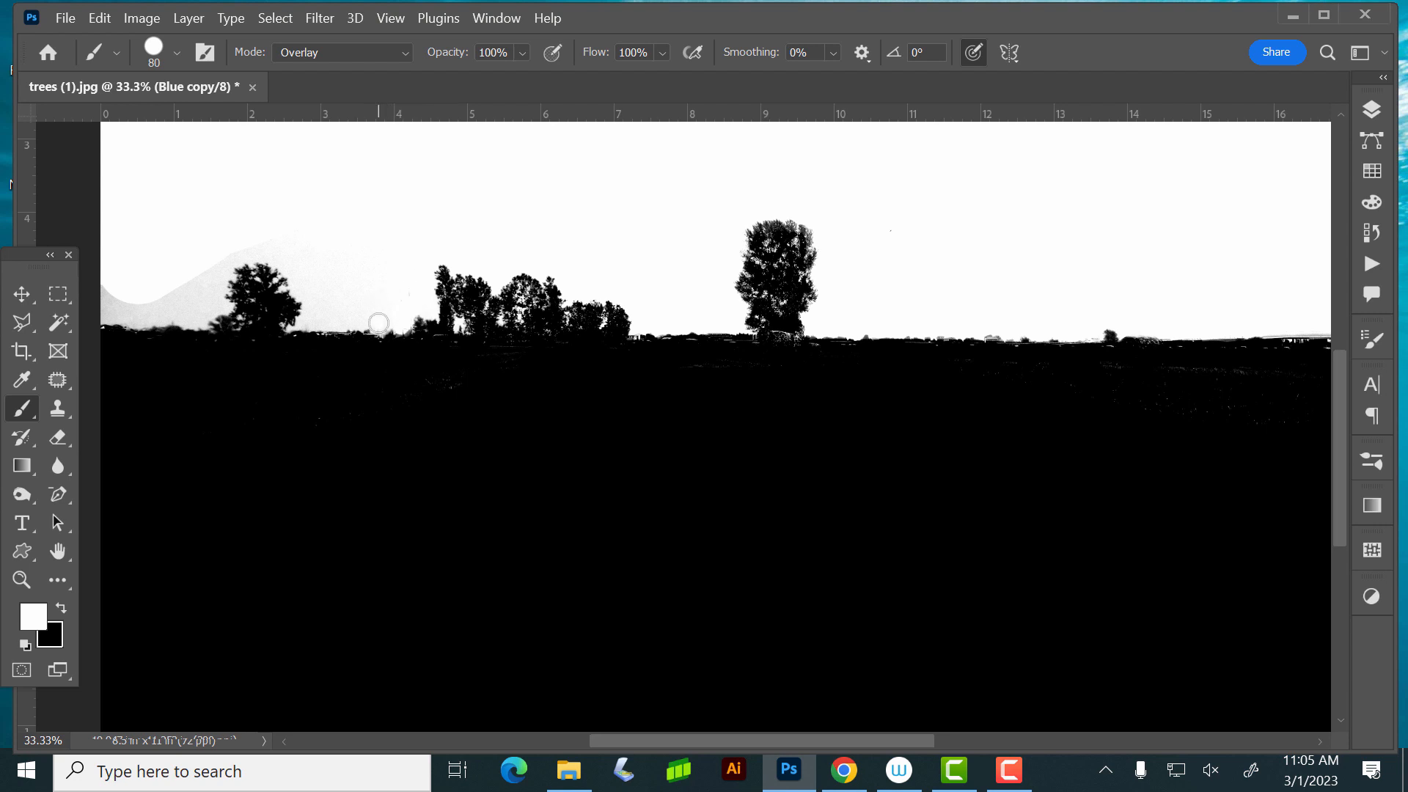
mouse_move(368, 319)
mouse_down()
mouse_move(308, 318)
mouse_move(280, 257)
mouse_move(223, 270)
mouse_move(244, 257)
mouse_up()
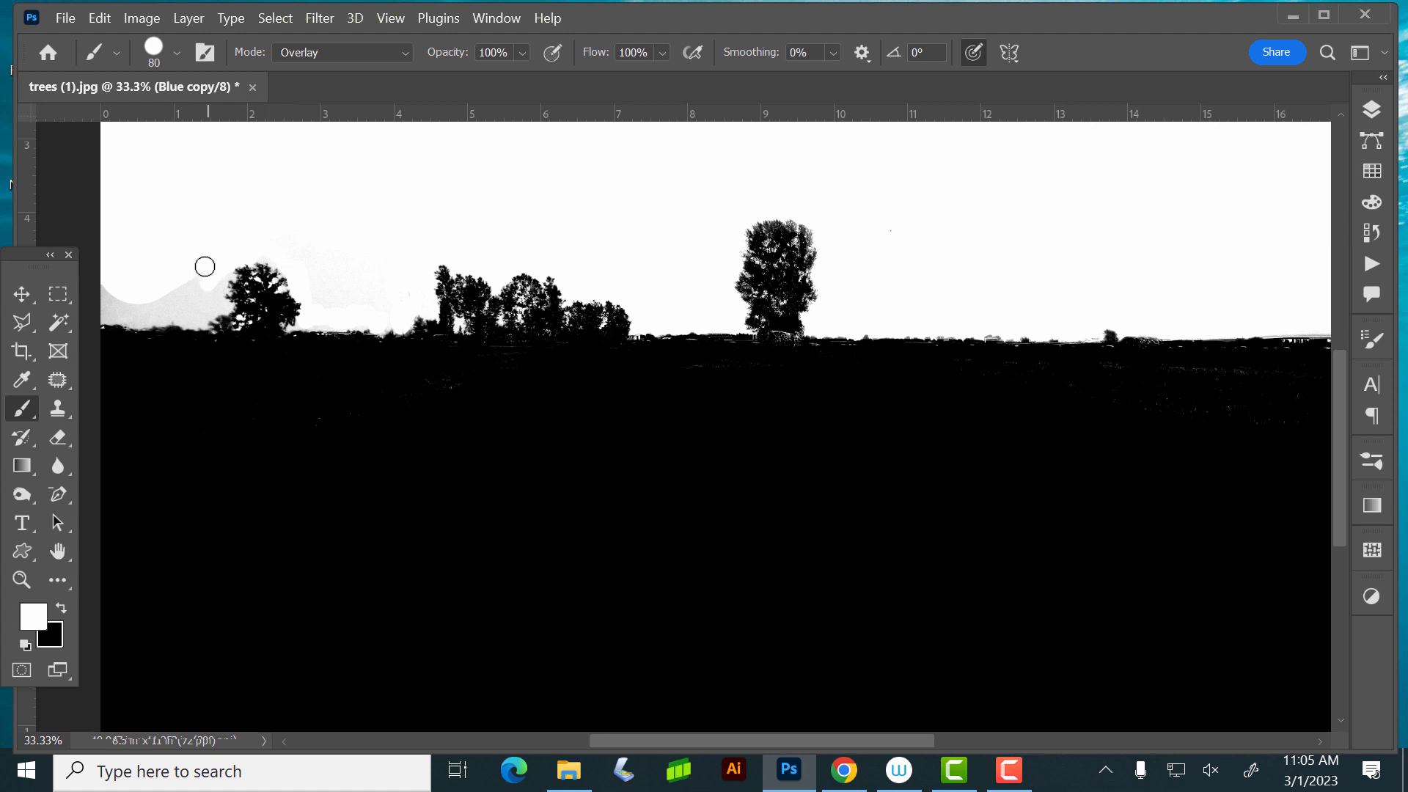
mouse_move(204, 265)
mouse_down()
mouse_move(229, 286)
mouse_move(199, 324)
mouse_move(168, 308)
mouse_move(132, 316)
mouse_move(103, 295)
mouse_move(147, 306)
mouse_move(118, 322)
mouse_move(212, 320)
mouse_up()
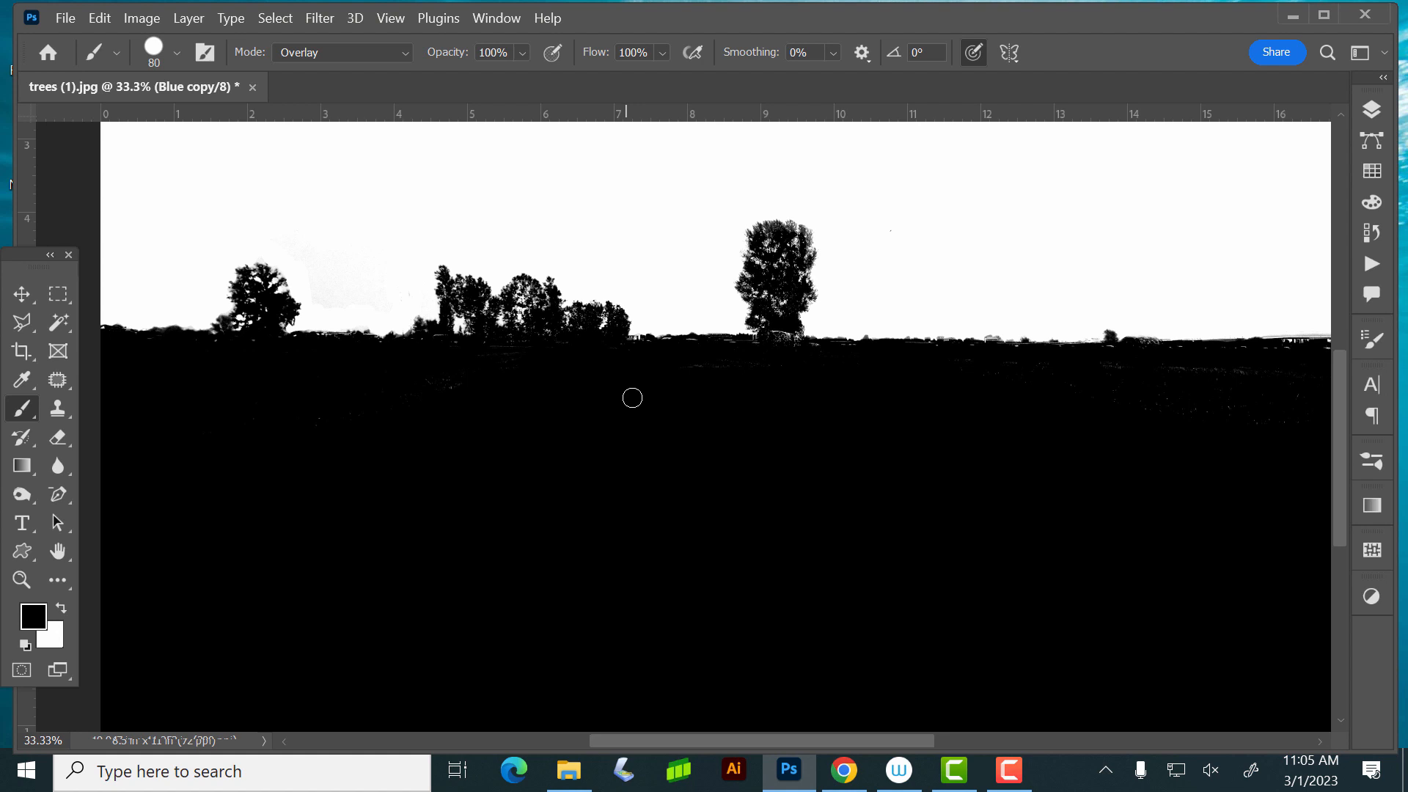
- Switch the black brush to Normal mode and reduce its size to 20 px
click(368, 48)
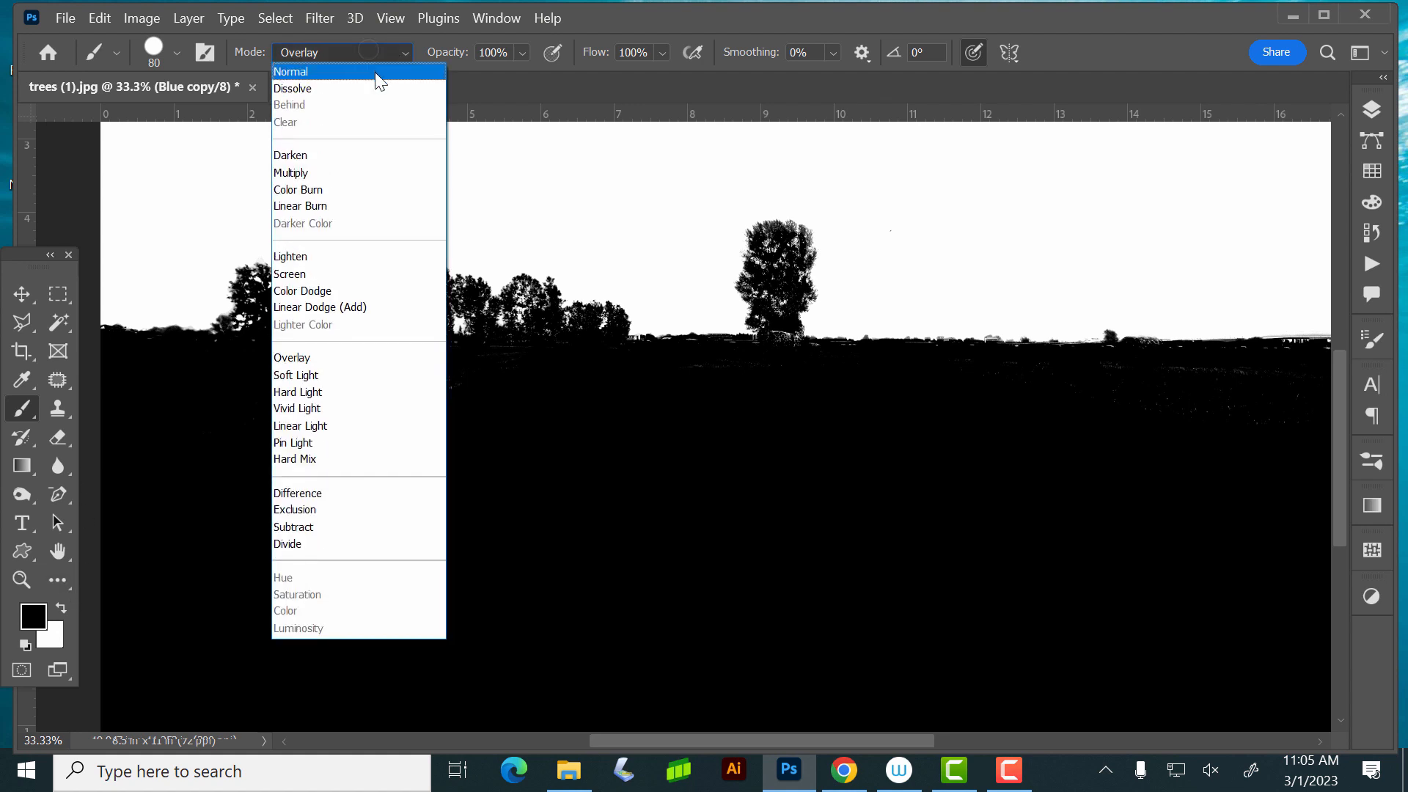
click(375, 71)
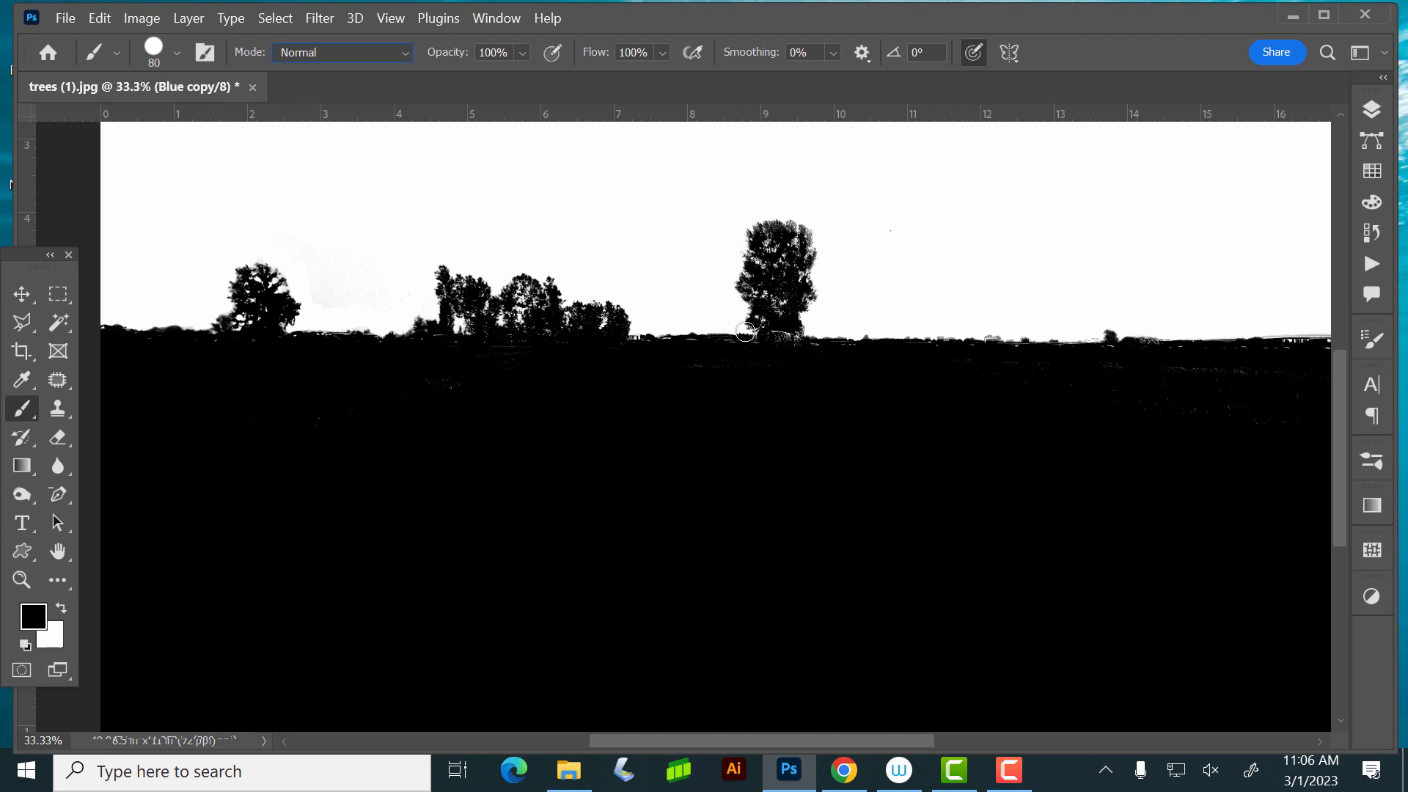
key(bracketleft)
key(bracketleft)
key(bracketleft)
key(bracketleft)
key(bracketleft)
key(bracketleft)
key(bracketleft)
key(bracketleft)
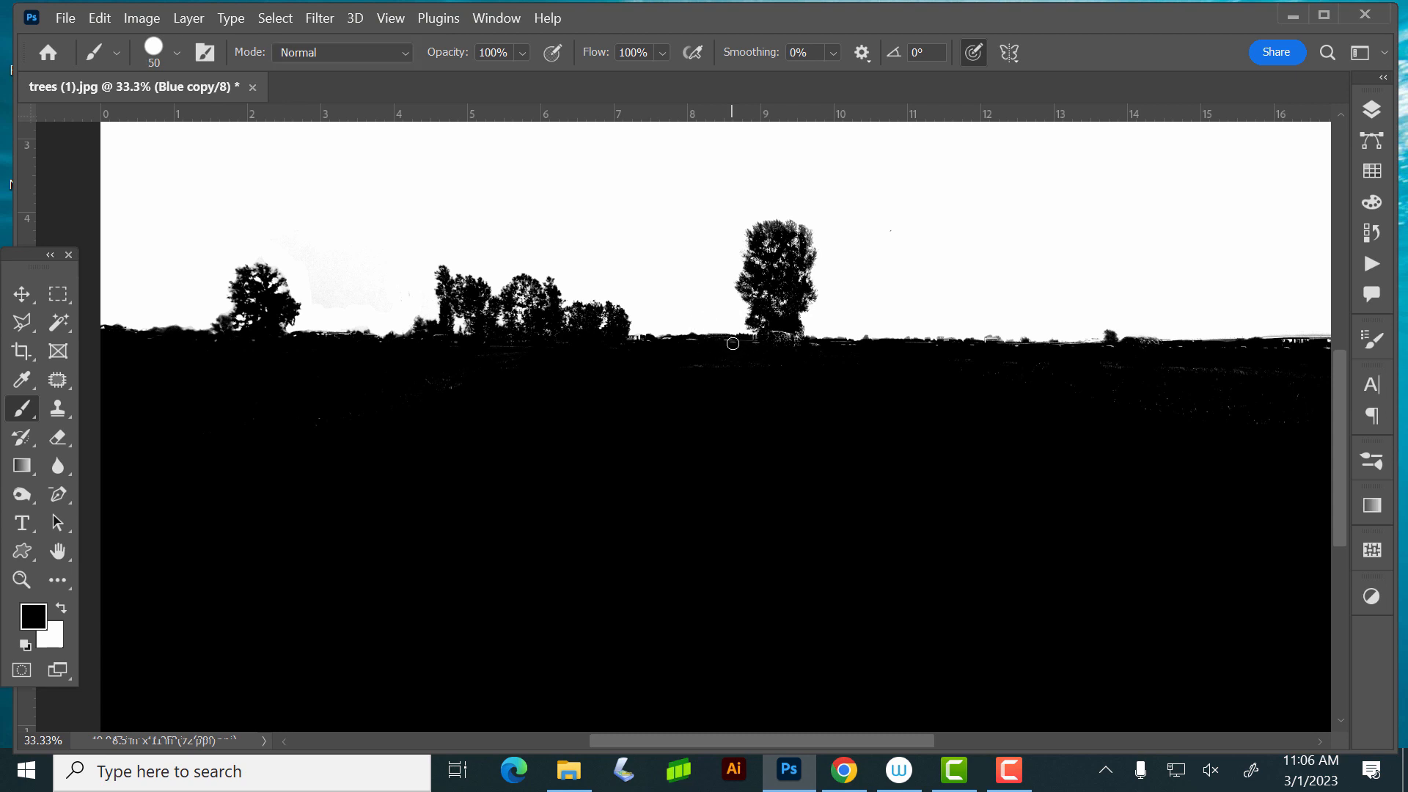
key(bracketleft)
key(ctrl+minus)
key(ctrl+minus)
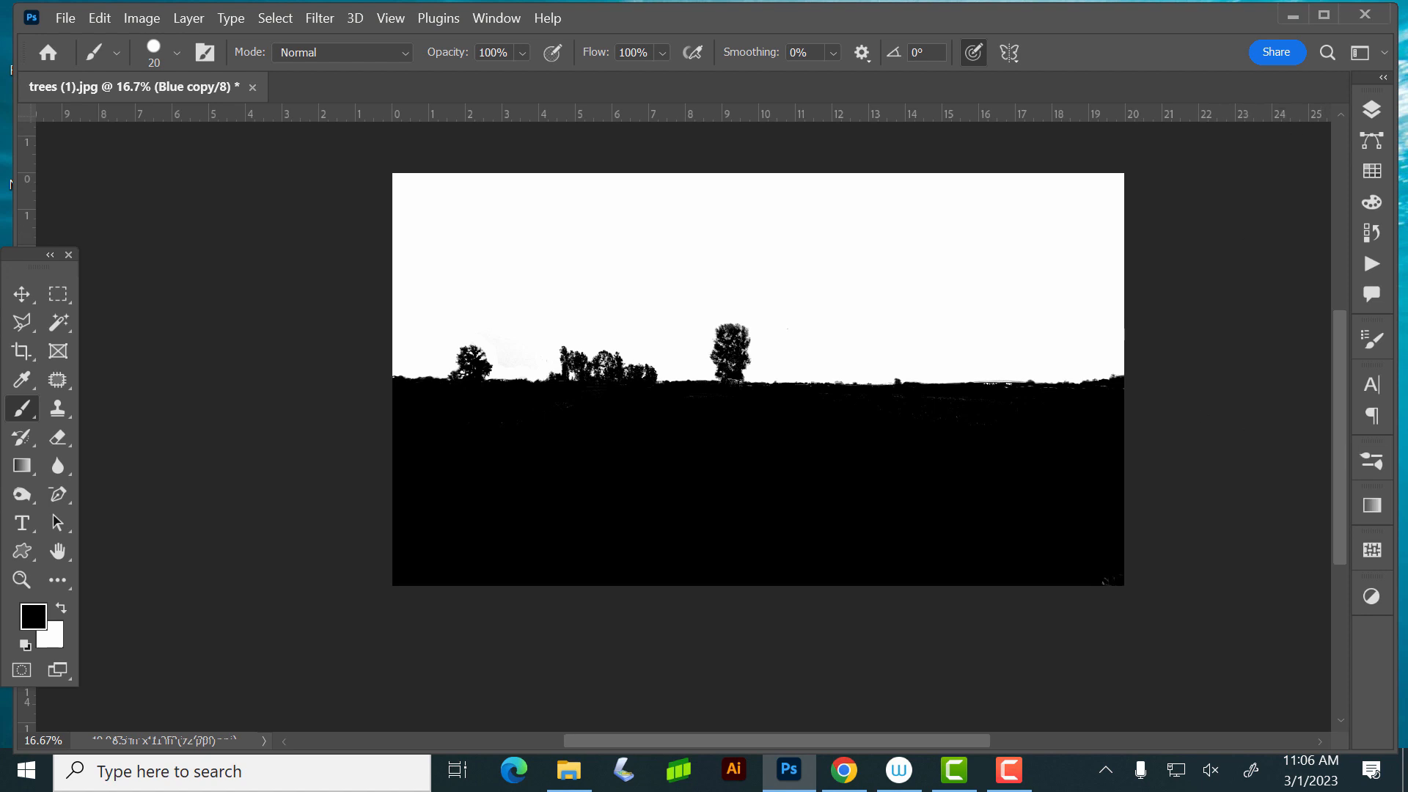
- Load the Blue copy channel as a selection and unlock the Background layer
drag(1404, 323, 369, 175)
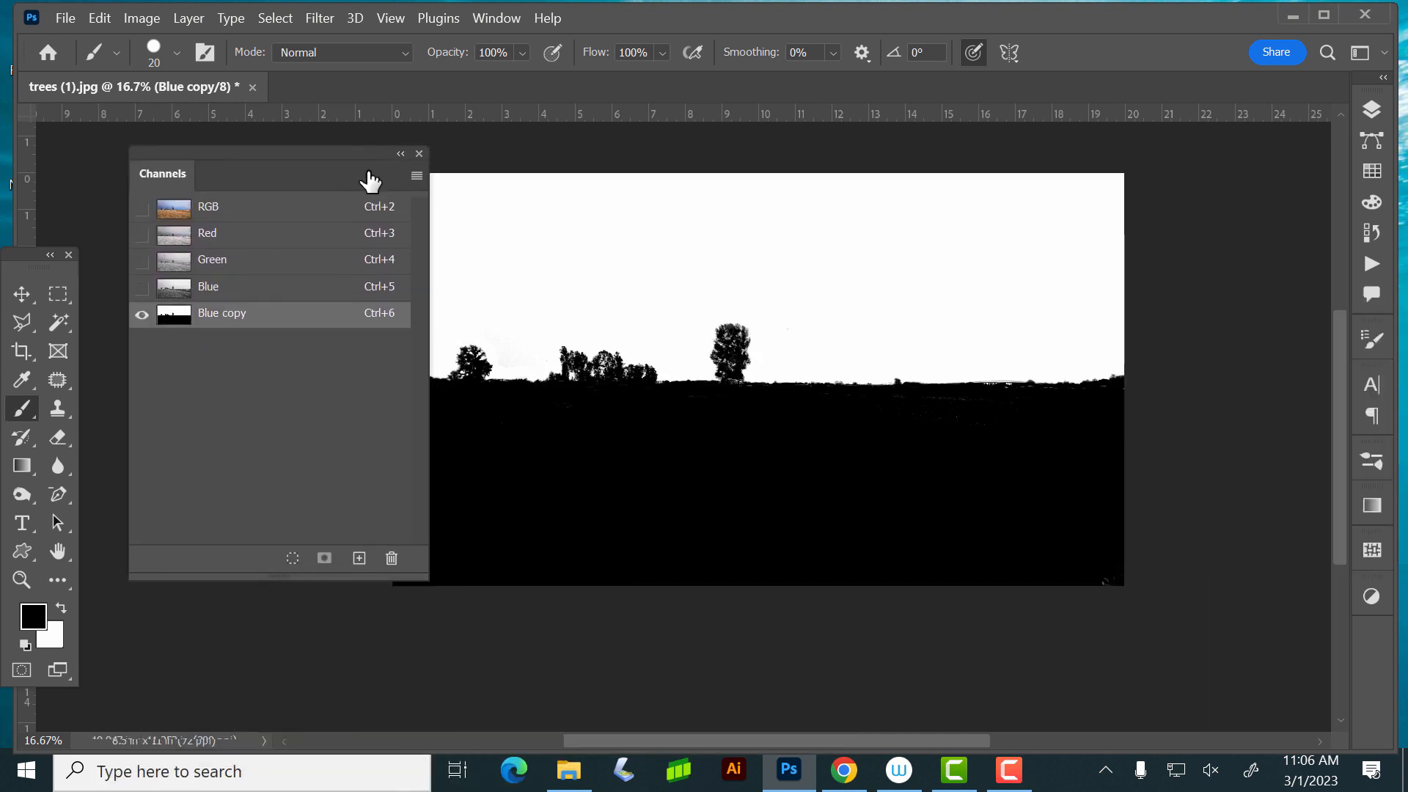
ctrl+click(176, 319)
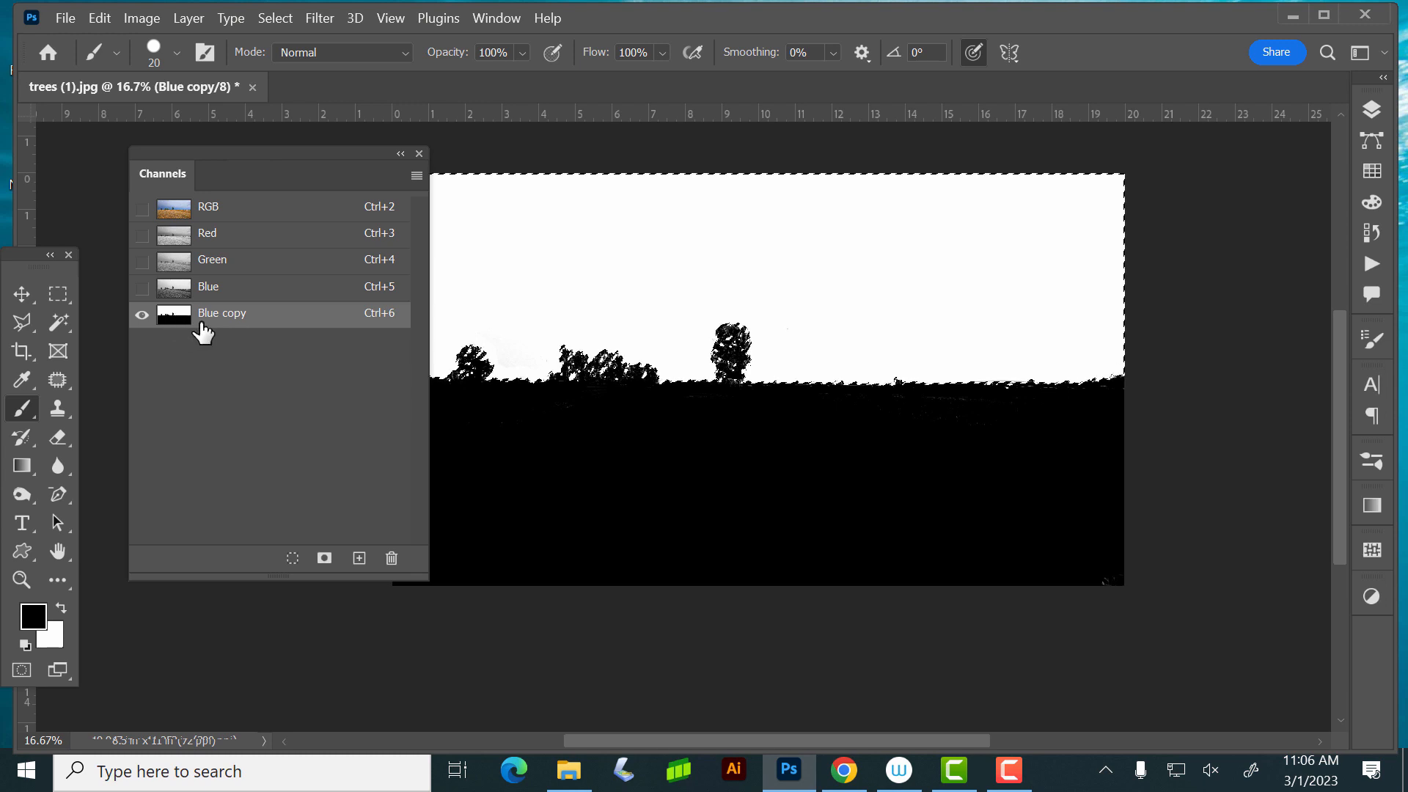
click(419, 153)
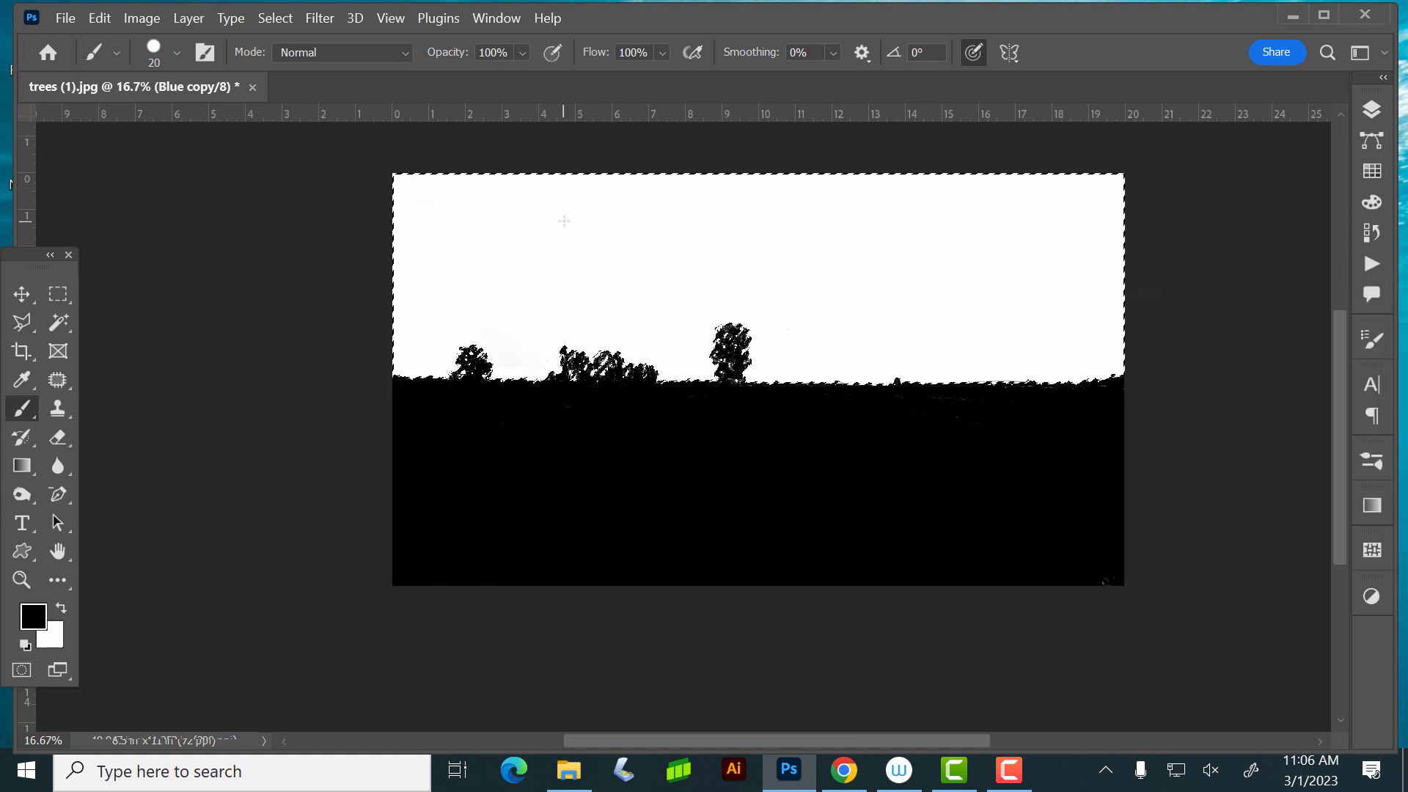
click(1371, 110)
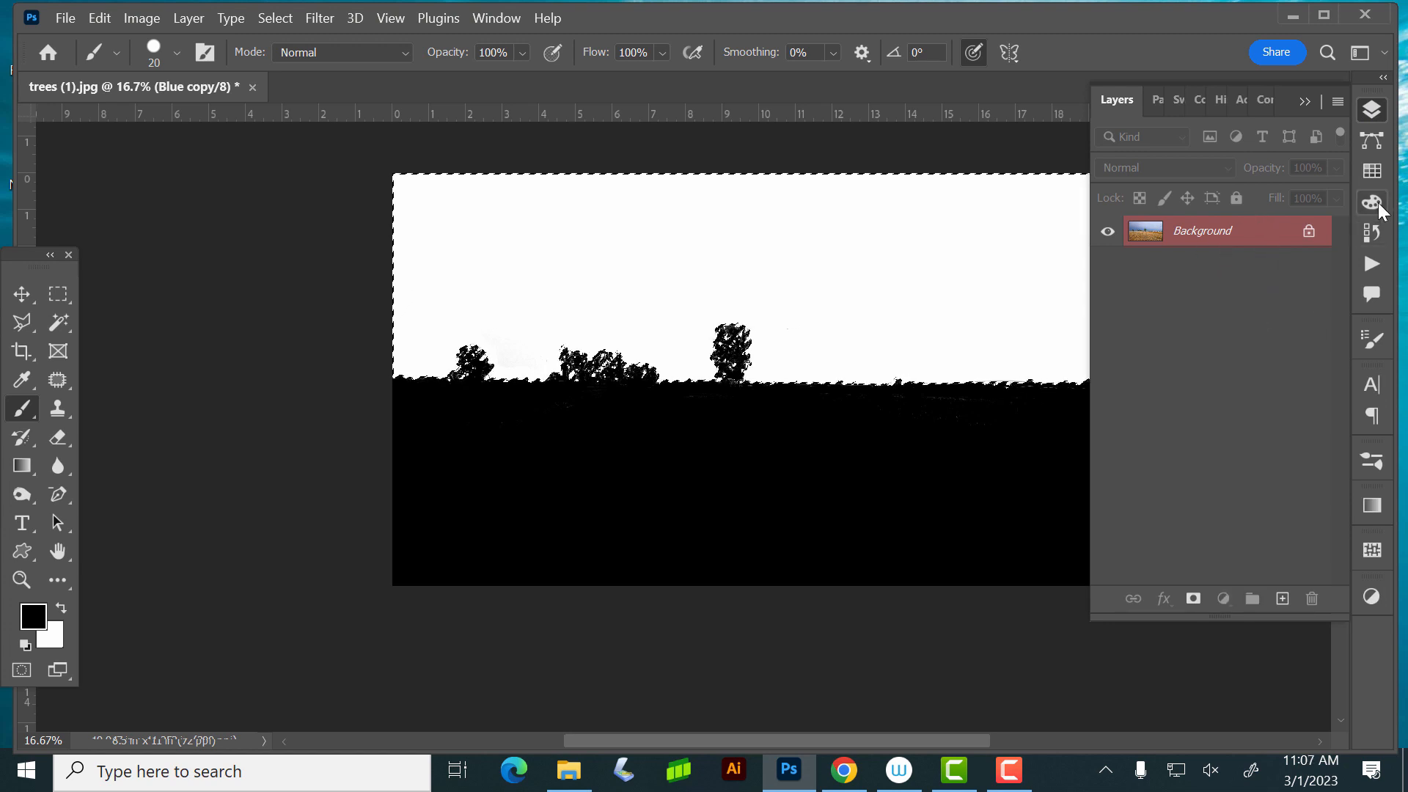
click(1373, 110)
click(1372, 110)
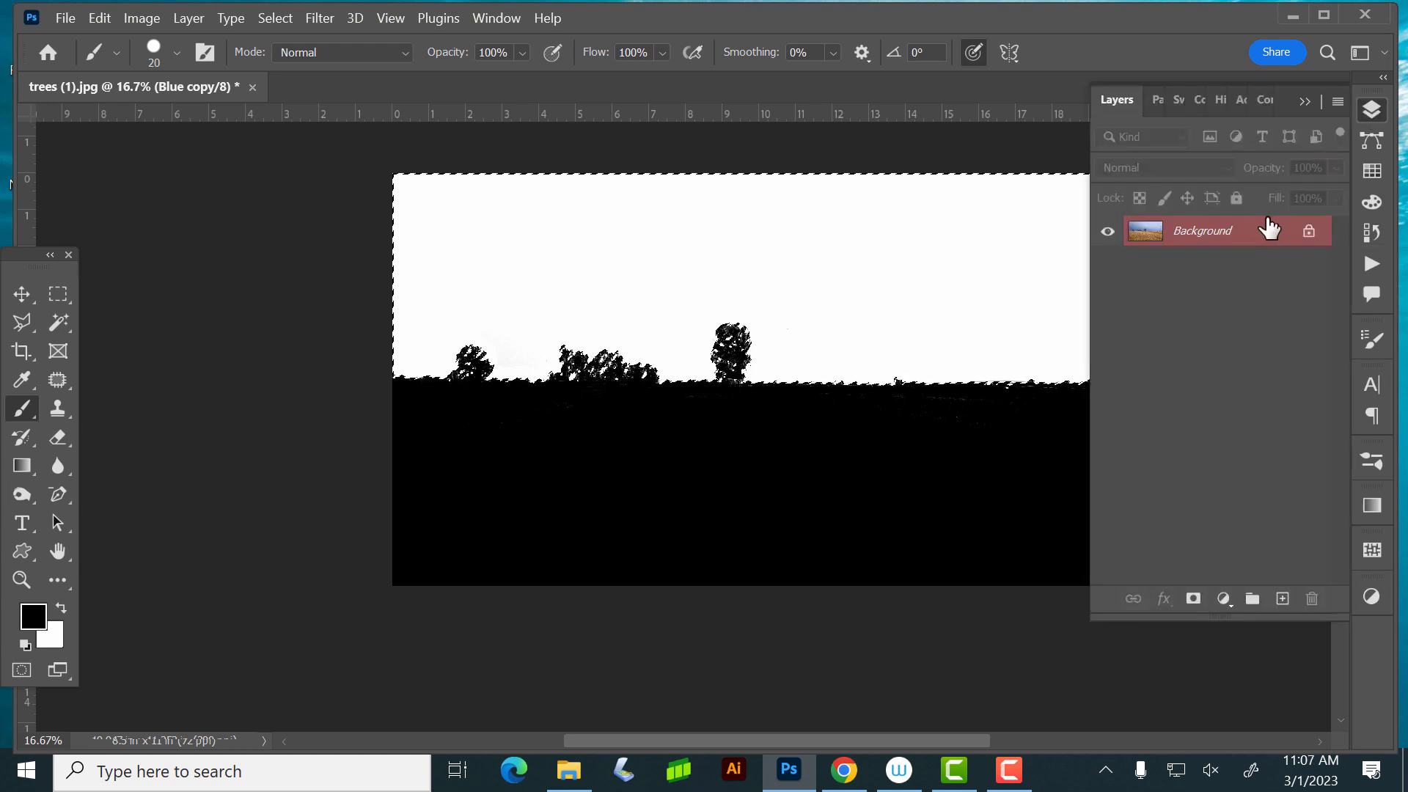
click(1312, 231)
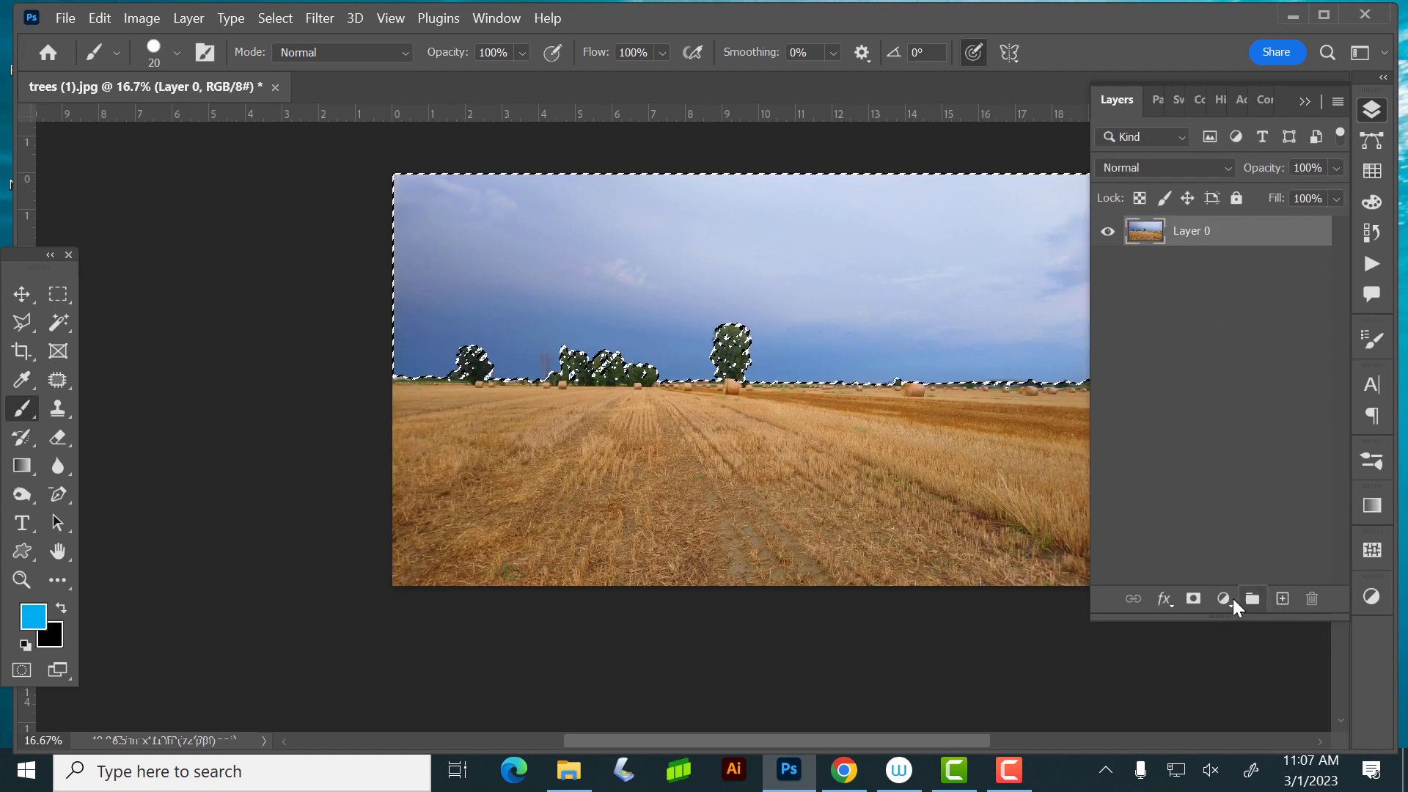
- Try masking the layer with the sky selection, undo it, and add a layer mask from the inverted selection
click(1192, 601)
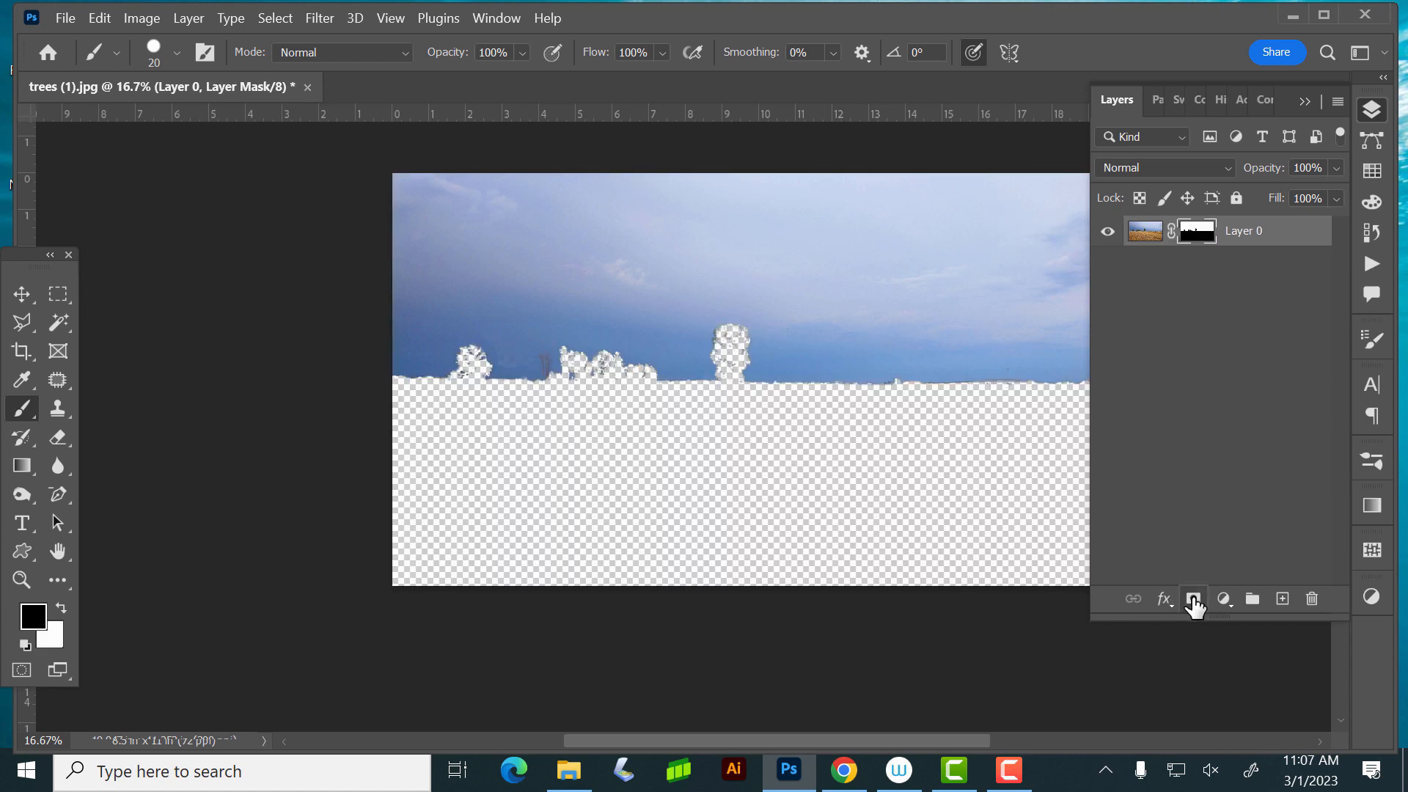
key(ctrl+z)
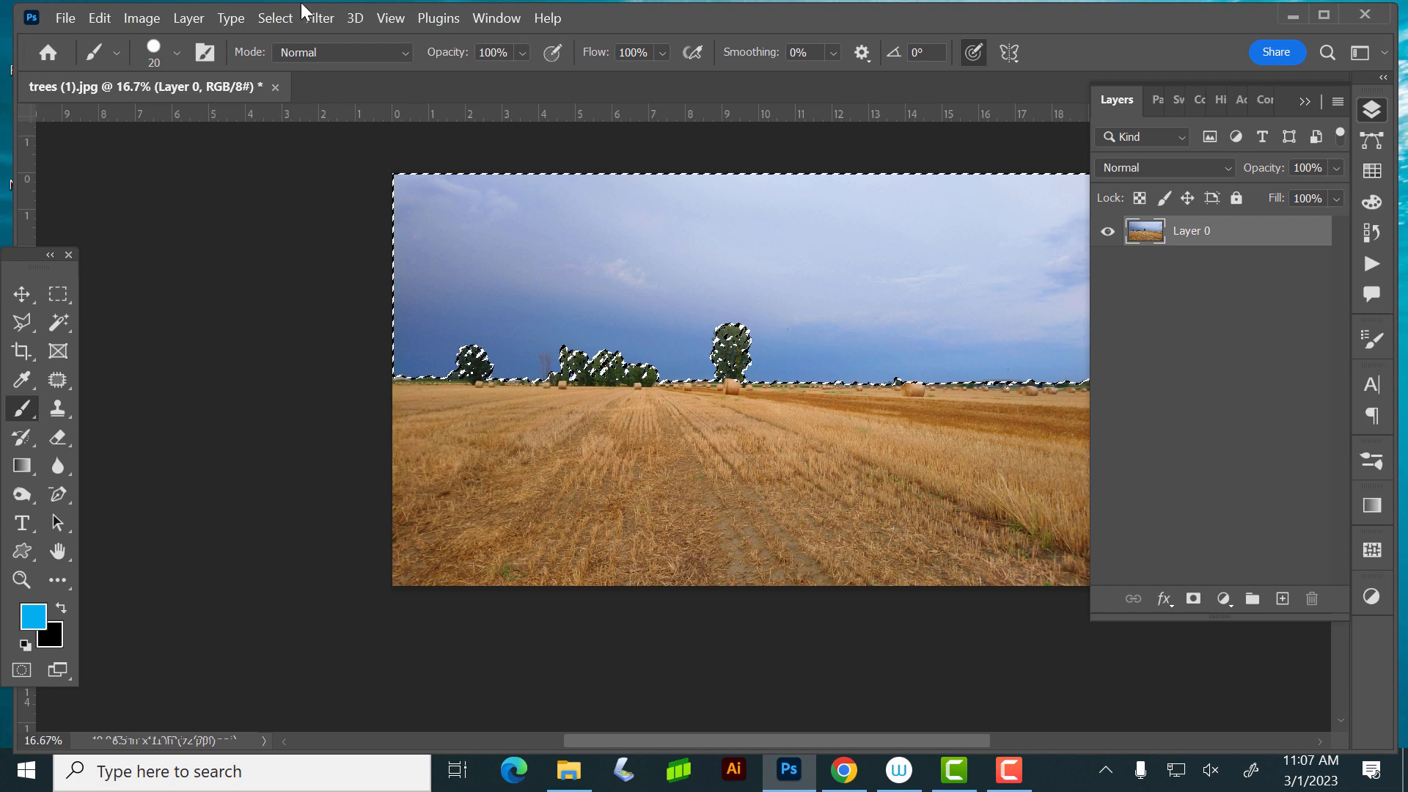
click(289, 16)
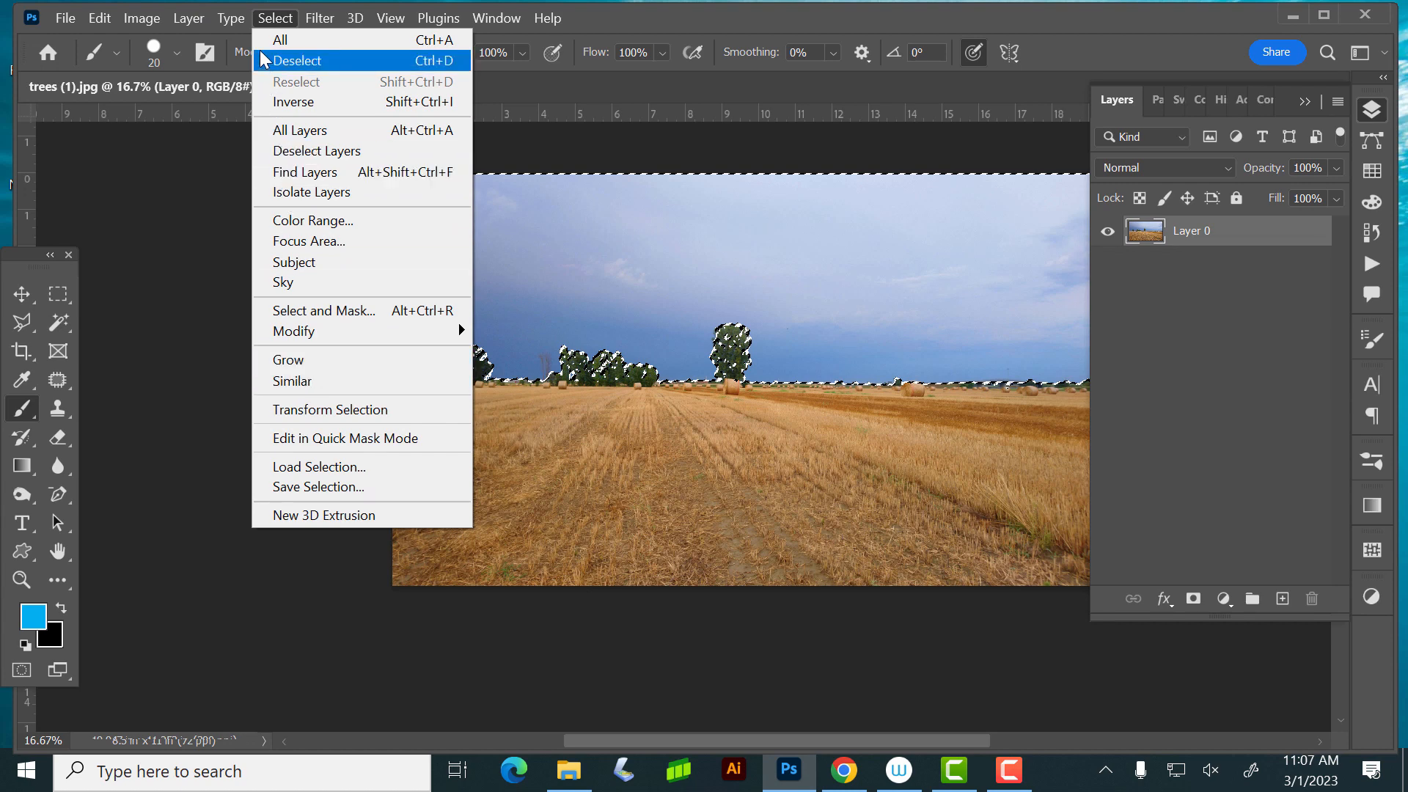
click(279, 101)
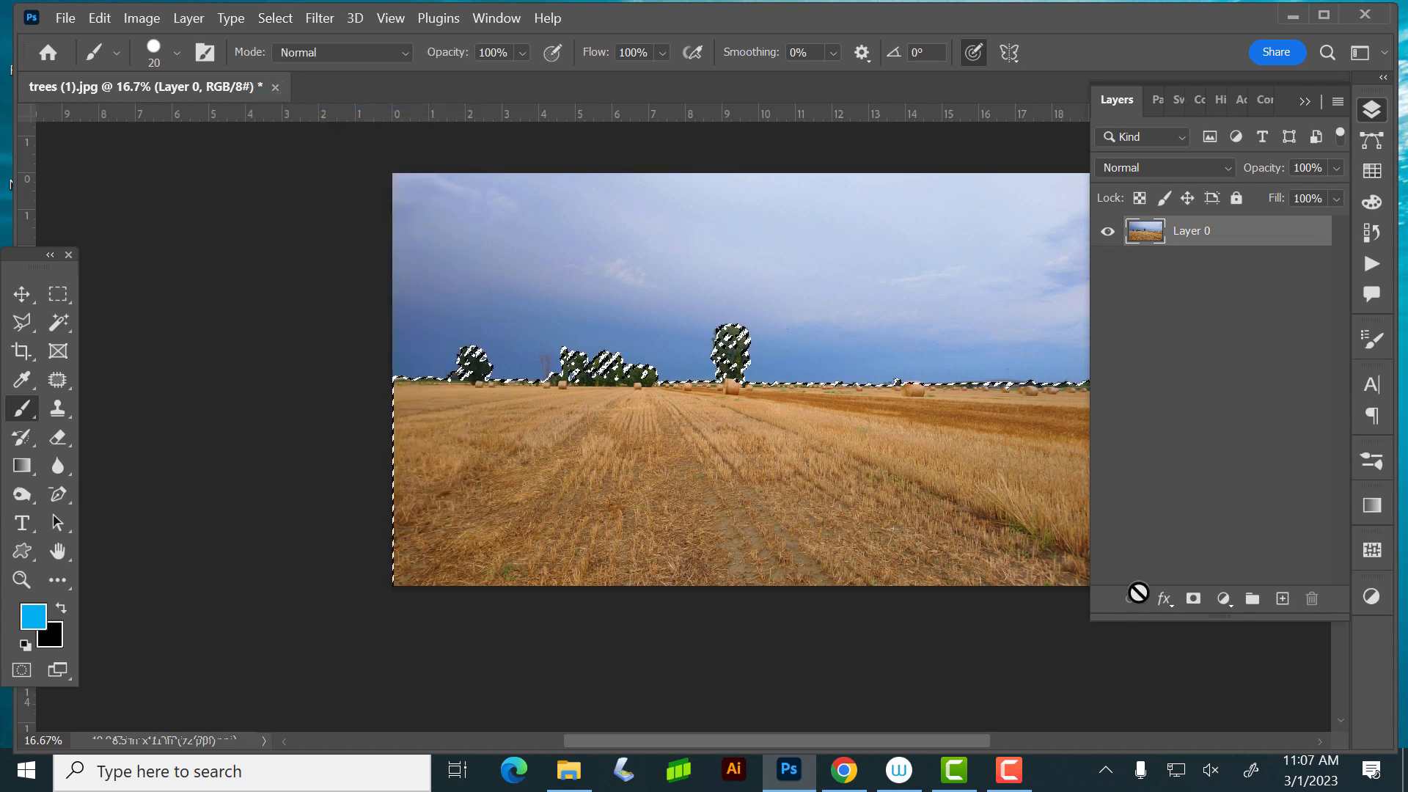
click(1191, 600)
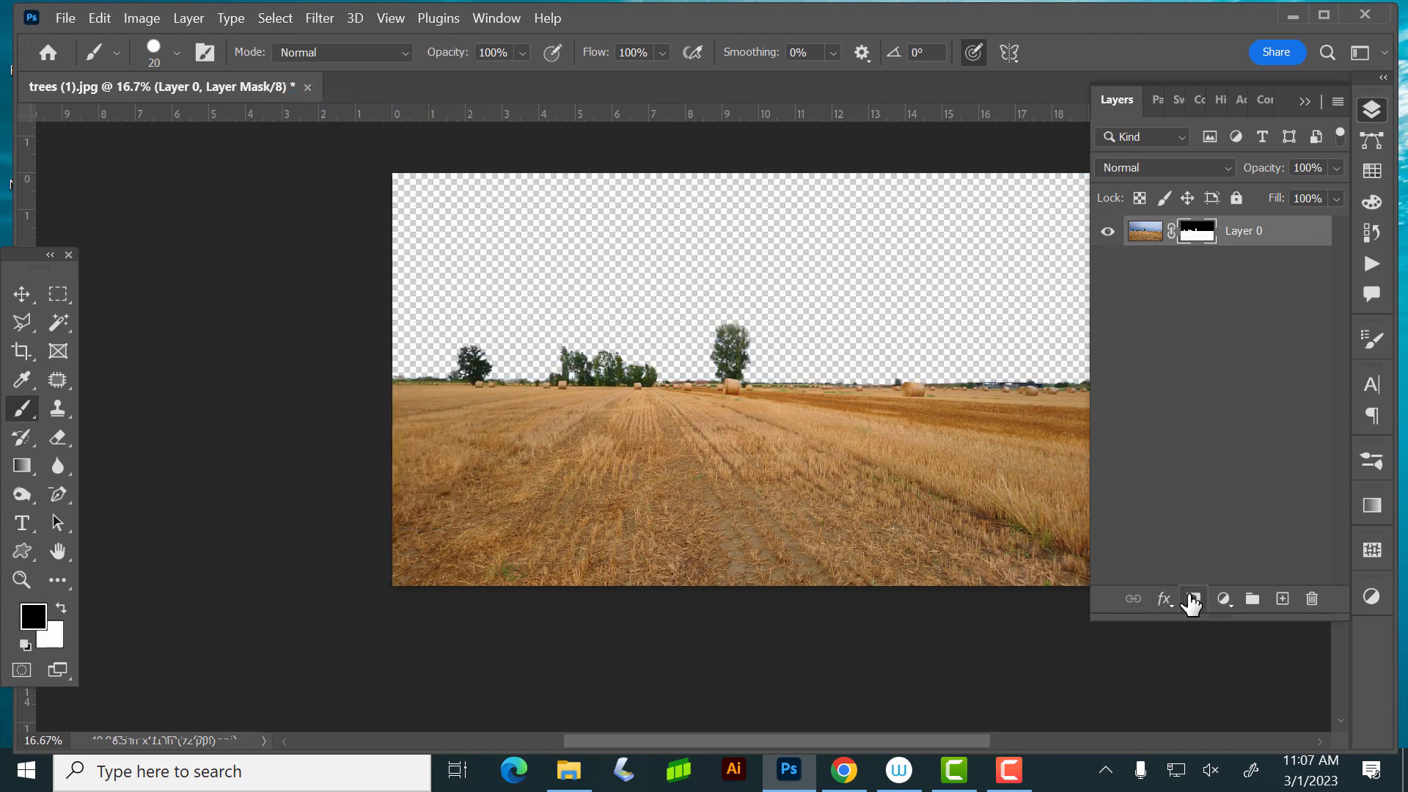
- Pick a medium gray from the Grayscale swatches and add a new layer beneath the masked photo layer
click(1368, 167)
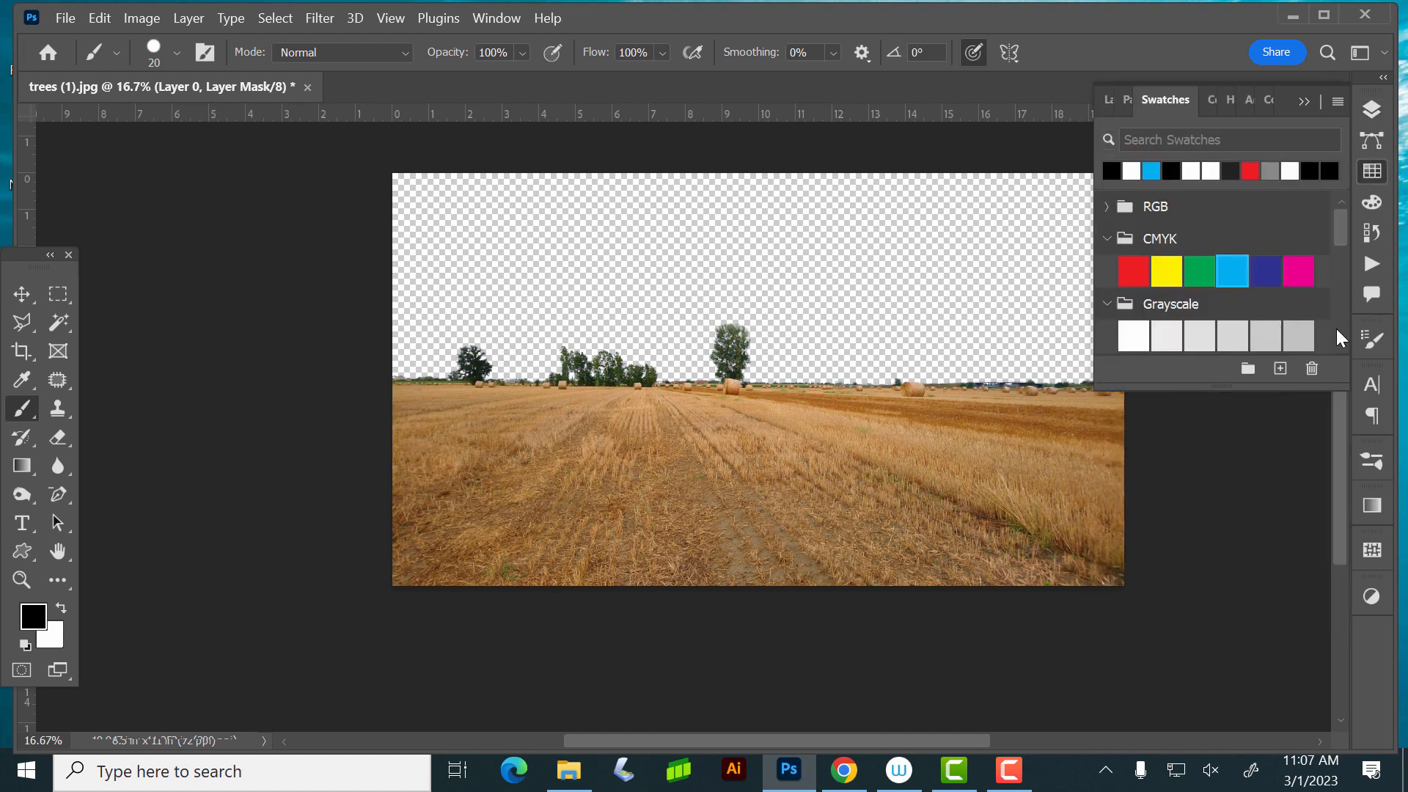
scroll(1340, 236, down, 3)
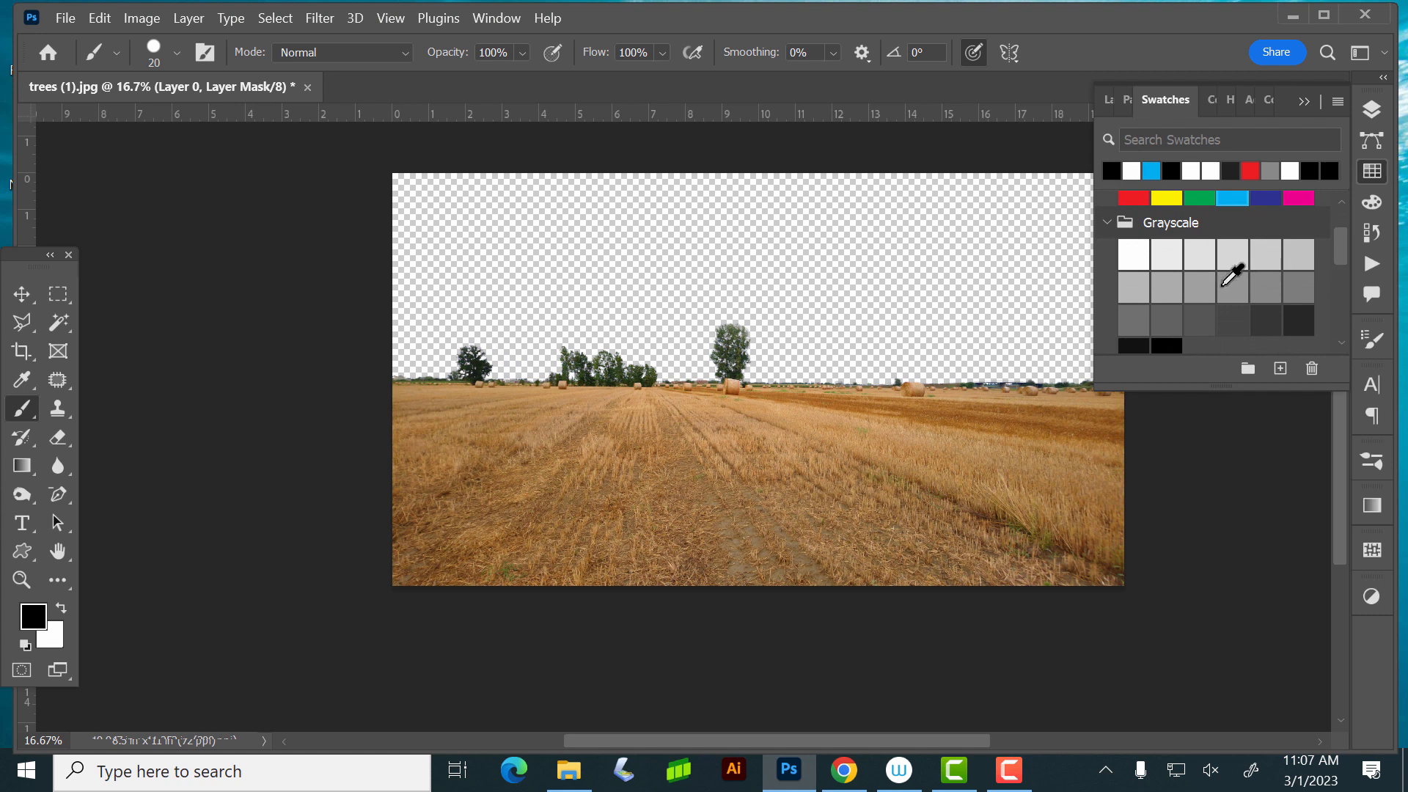
click(1235, 283)
click(1371, 109)
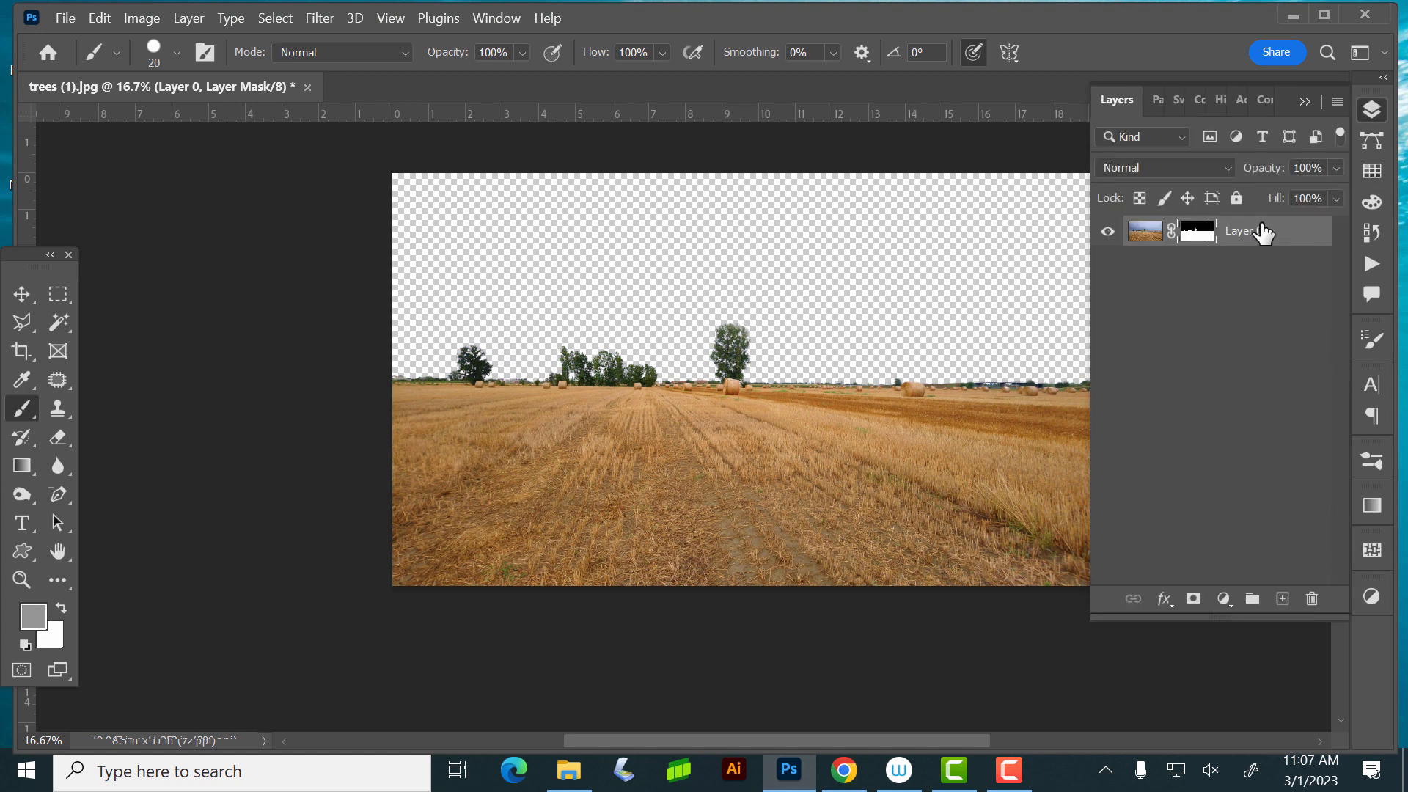
click(1282, 598)
drag(1258, 233, 1257, 310)
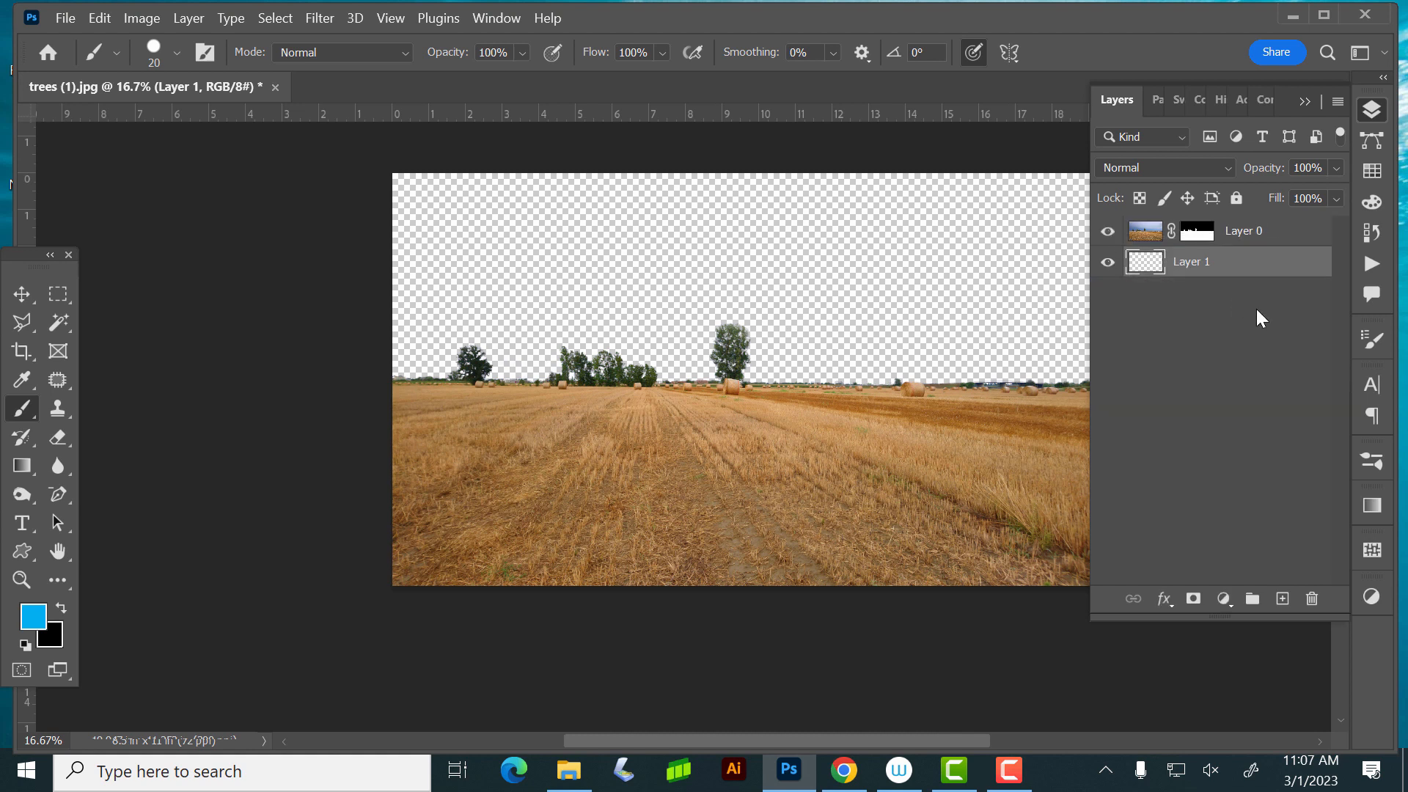
- Test black and cyan fills on Layer 1, and fill it with a medium gray from the Grayscale swatches
key(ctrl+BackSpace)
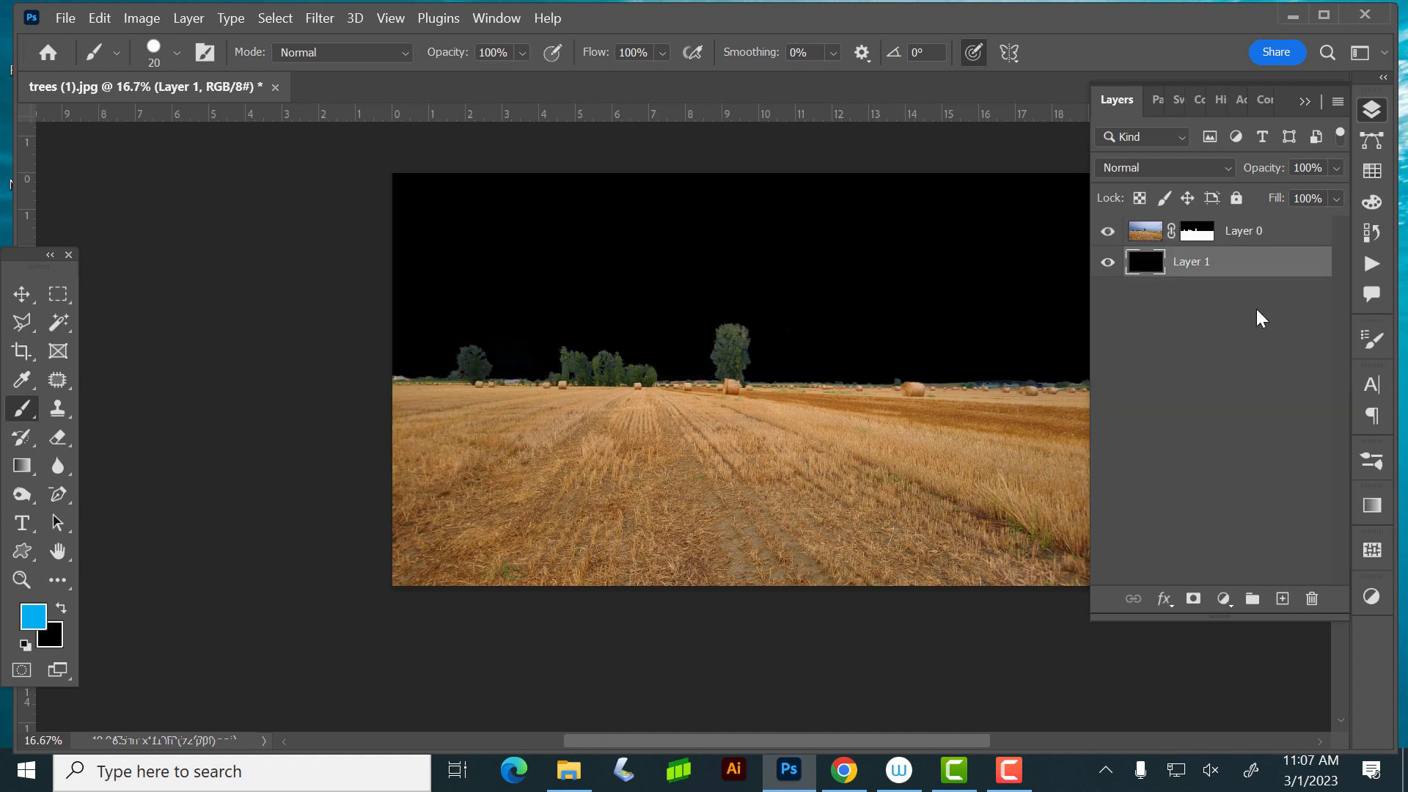
key(alt+BackSpace)
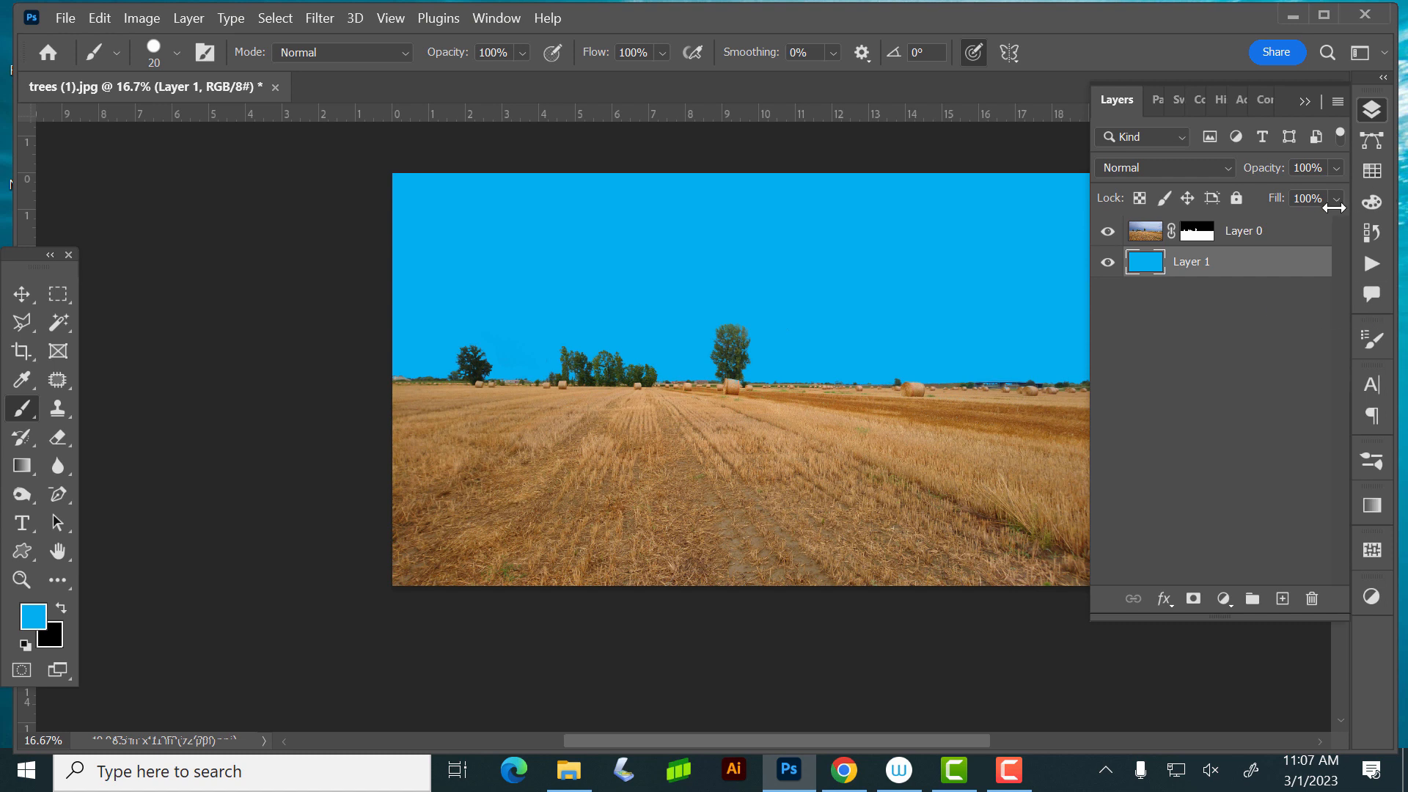
click(1371, 170)
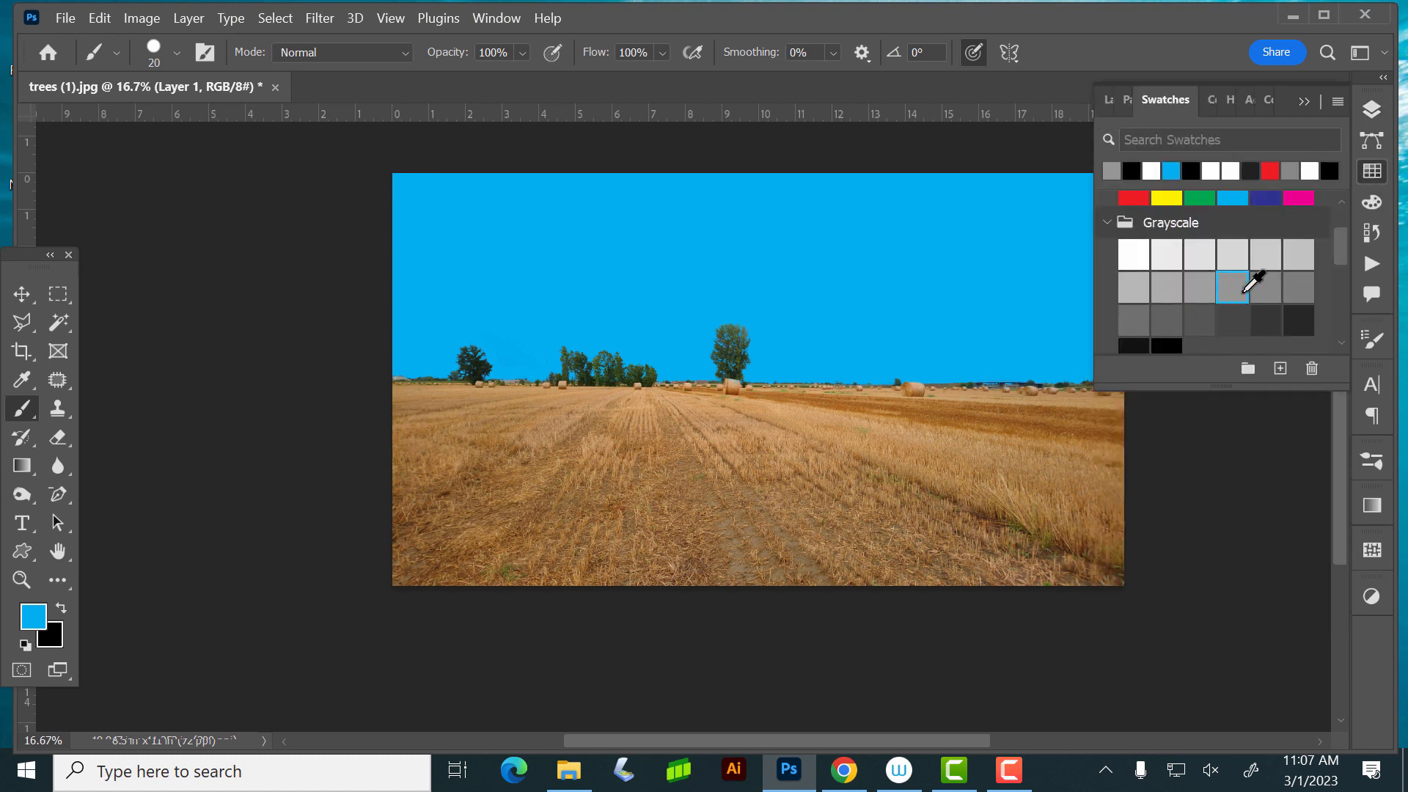
click(1239, 283)
click(1370, 110)
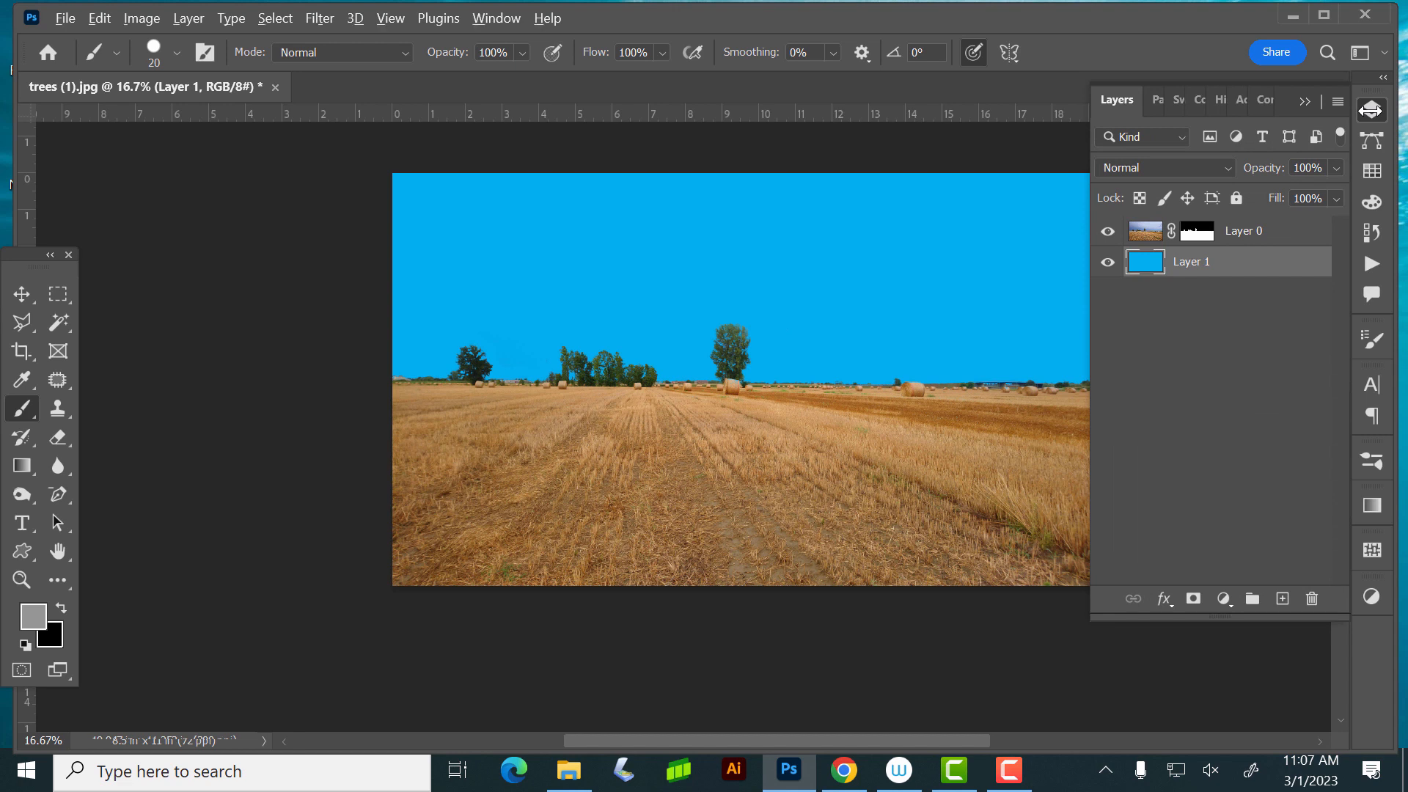
key(alt+BackSpace)
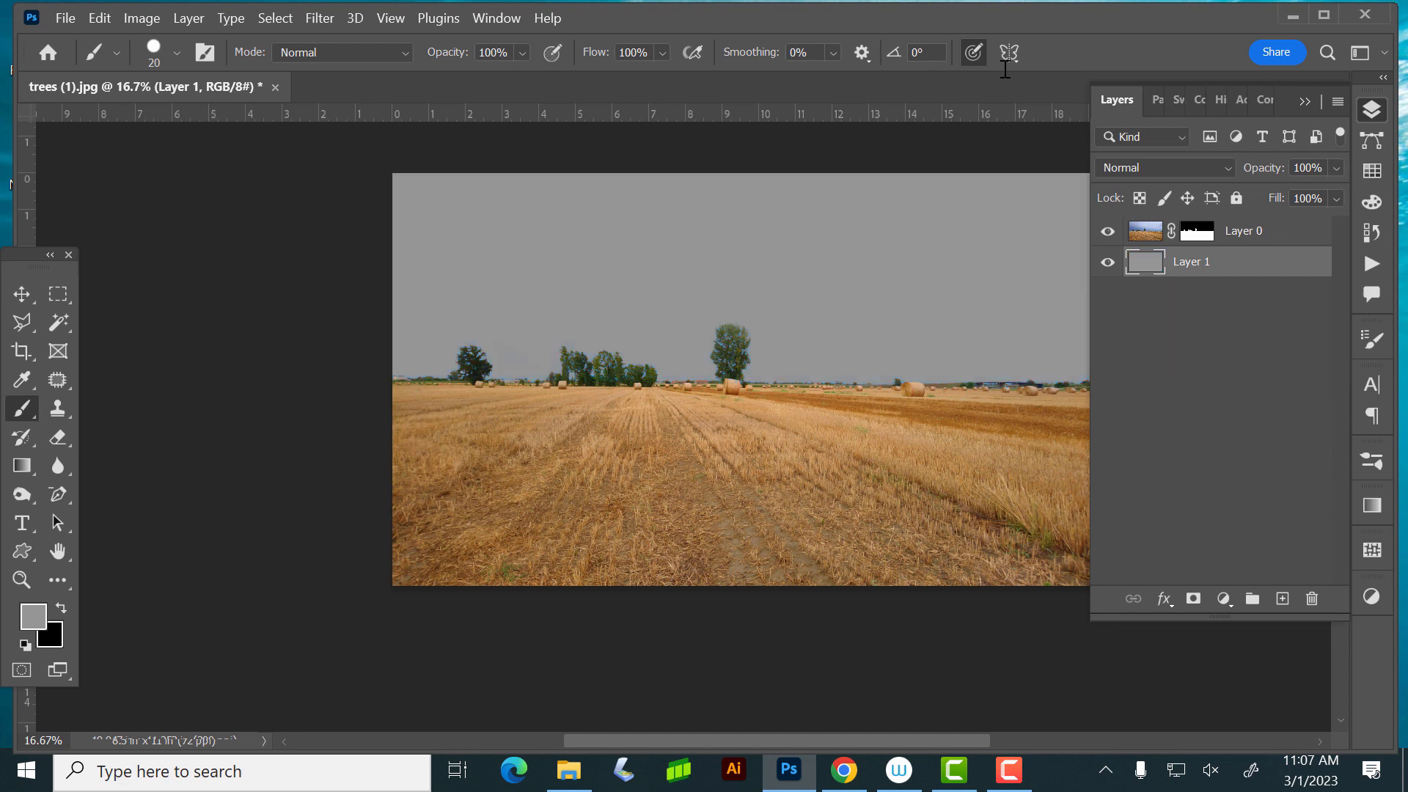
click(1369, 110)
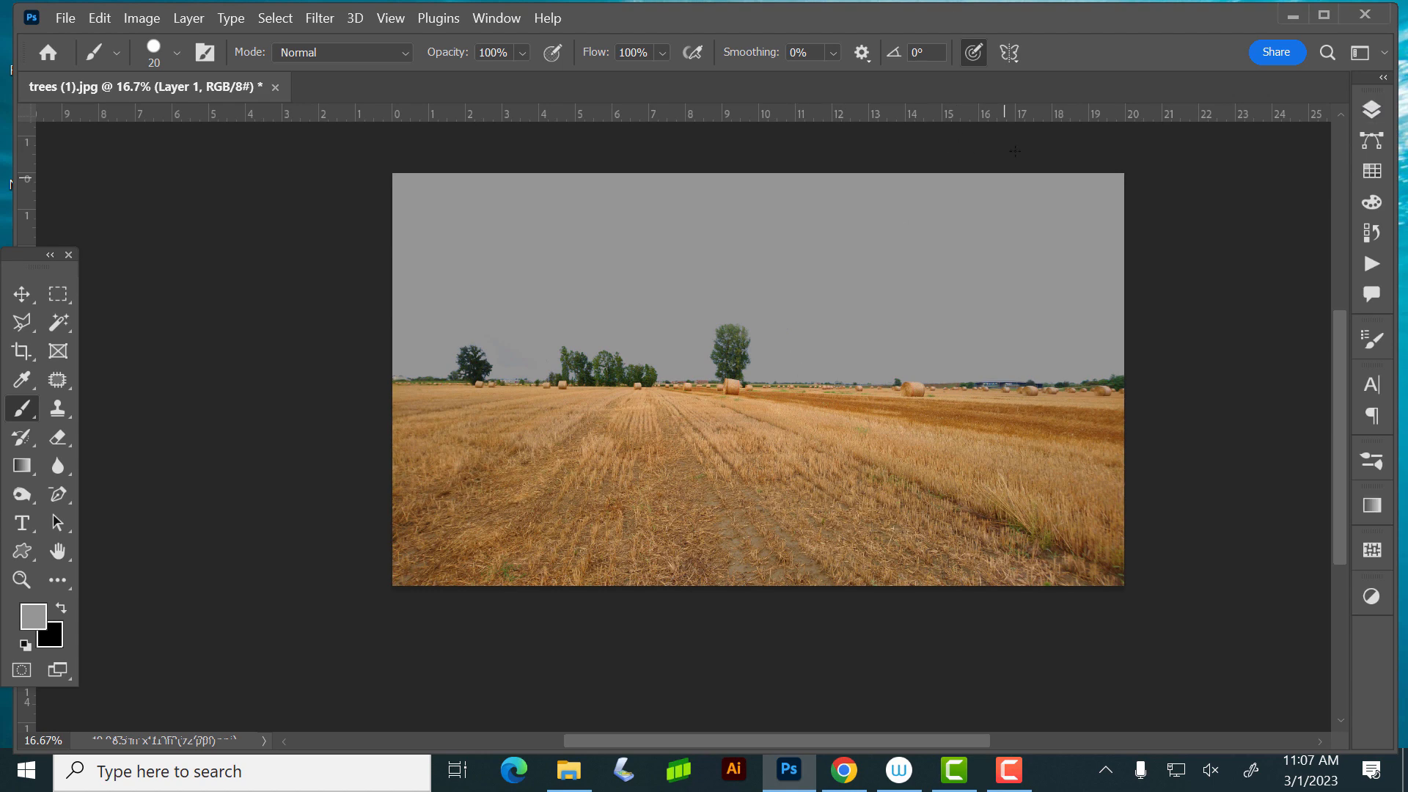
- Place the shutterstock_636311084 sky beneath the masked field layer, move it up to the canvas top and scale it to 82.36%
drag(974, 15, 971, 293)
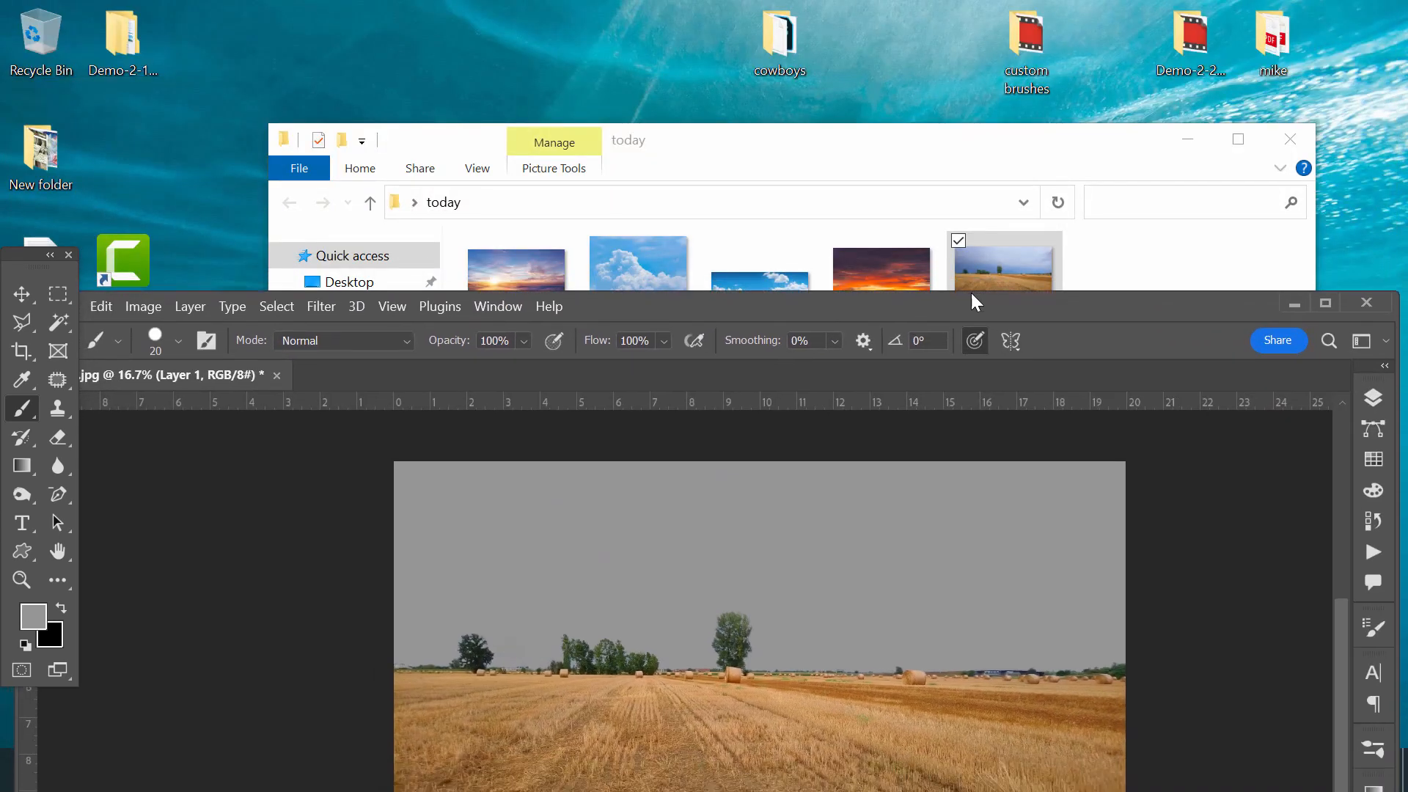
drag(754, 273, 853, 506)
drag(936, 305, 936, 116)
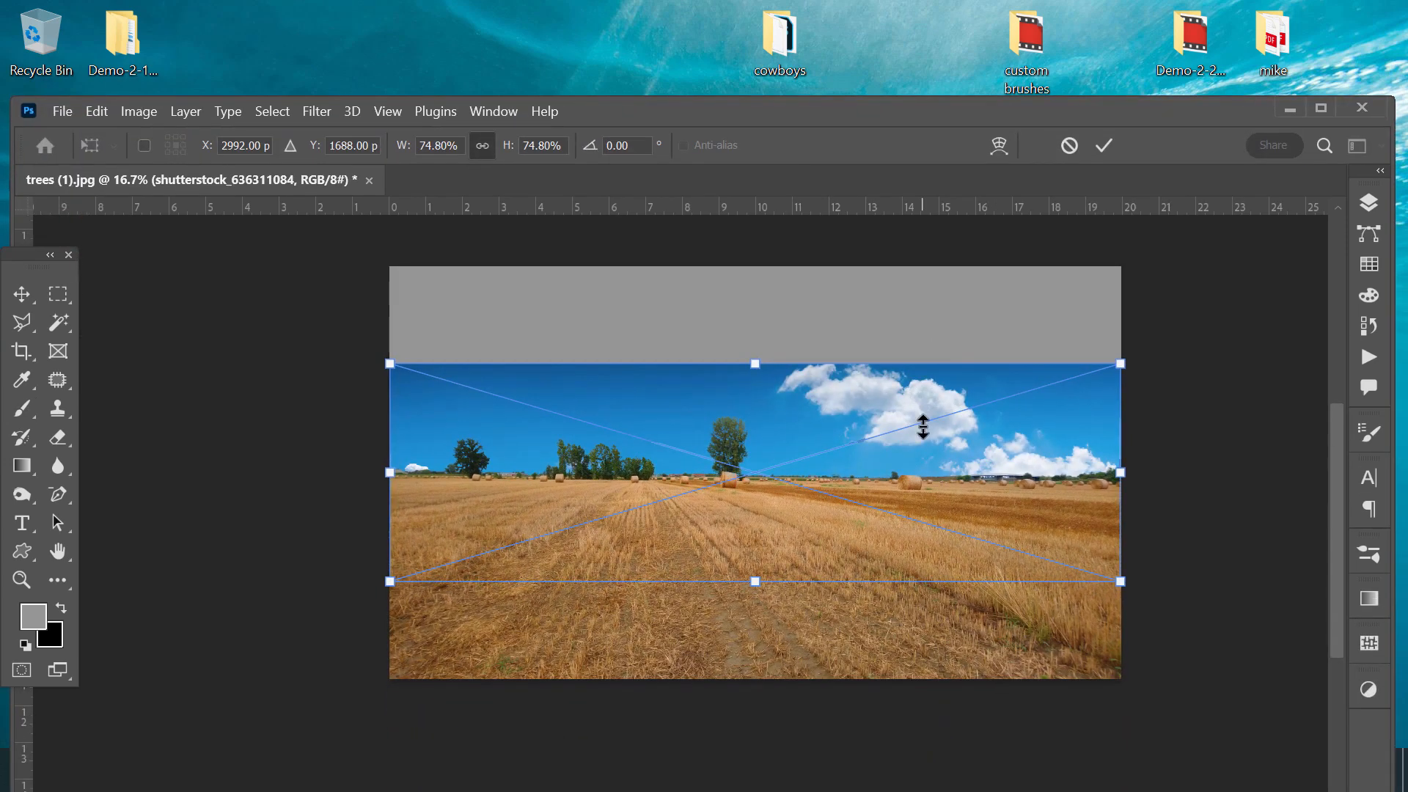
drag(920, 418, 909, 302)
drag(913, 364, 924, 392)
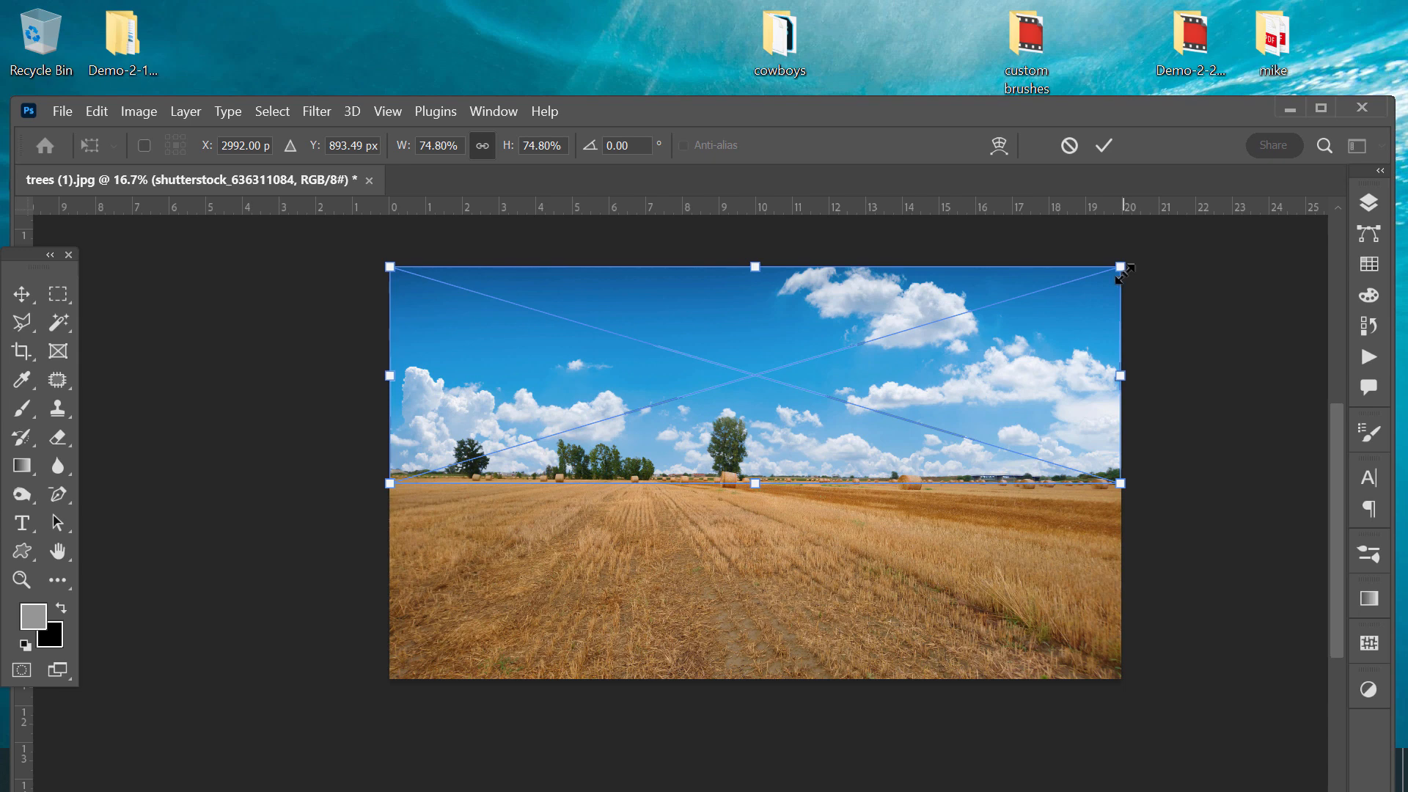
drag(1122, 269, 1155, 236)
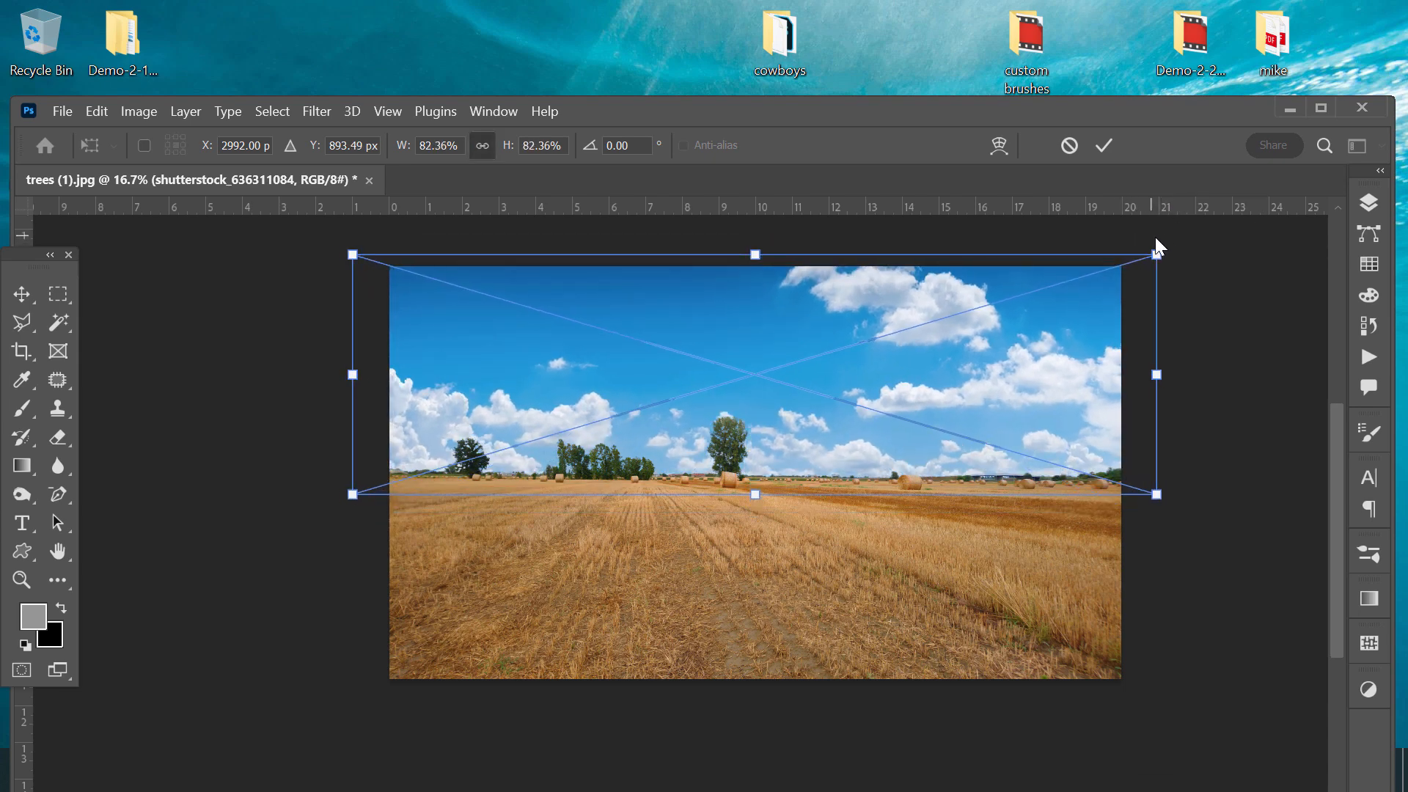
key(Return)
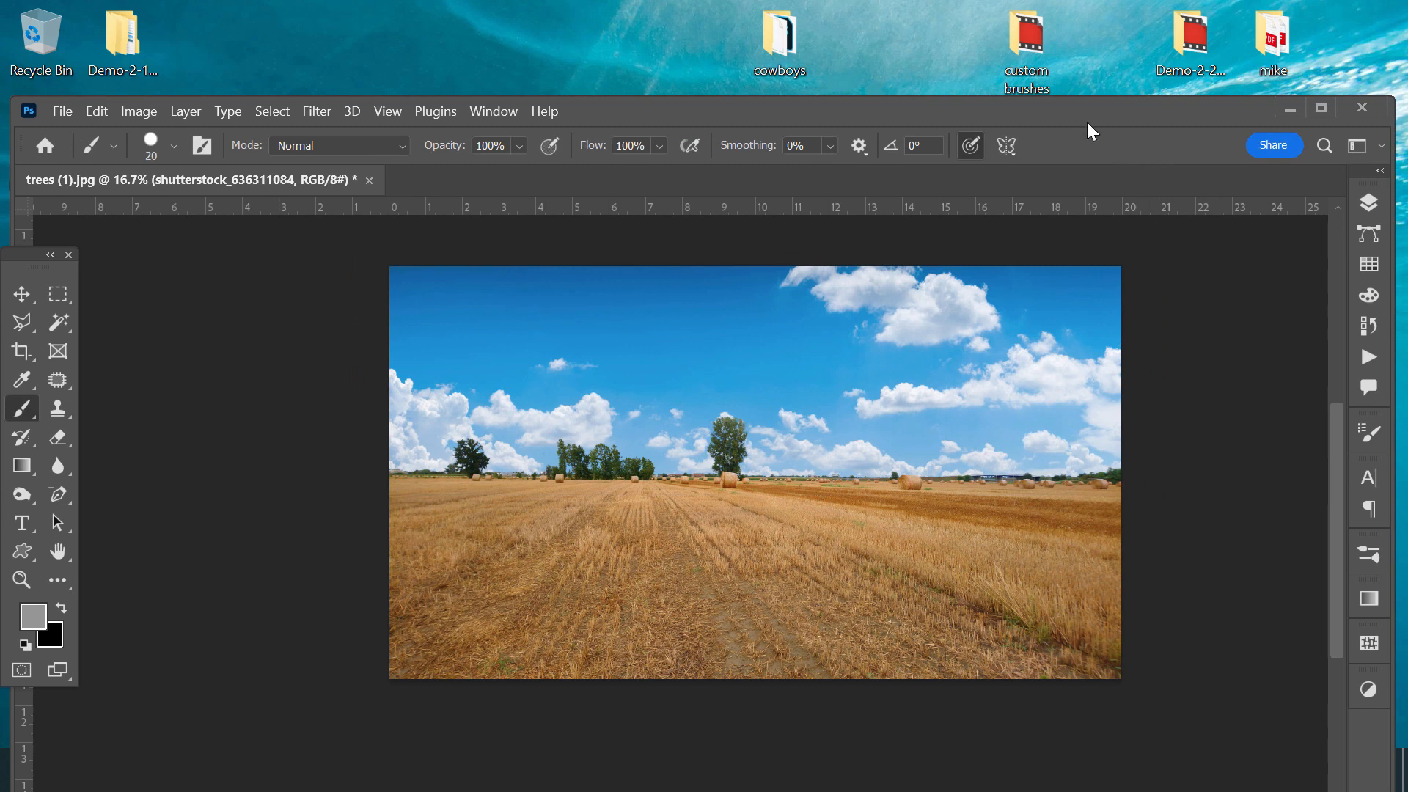
drag(1080, 102, 1075, 227)
click(880, 149)
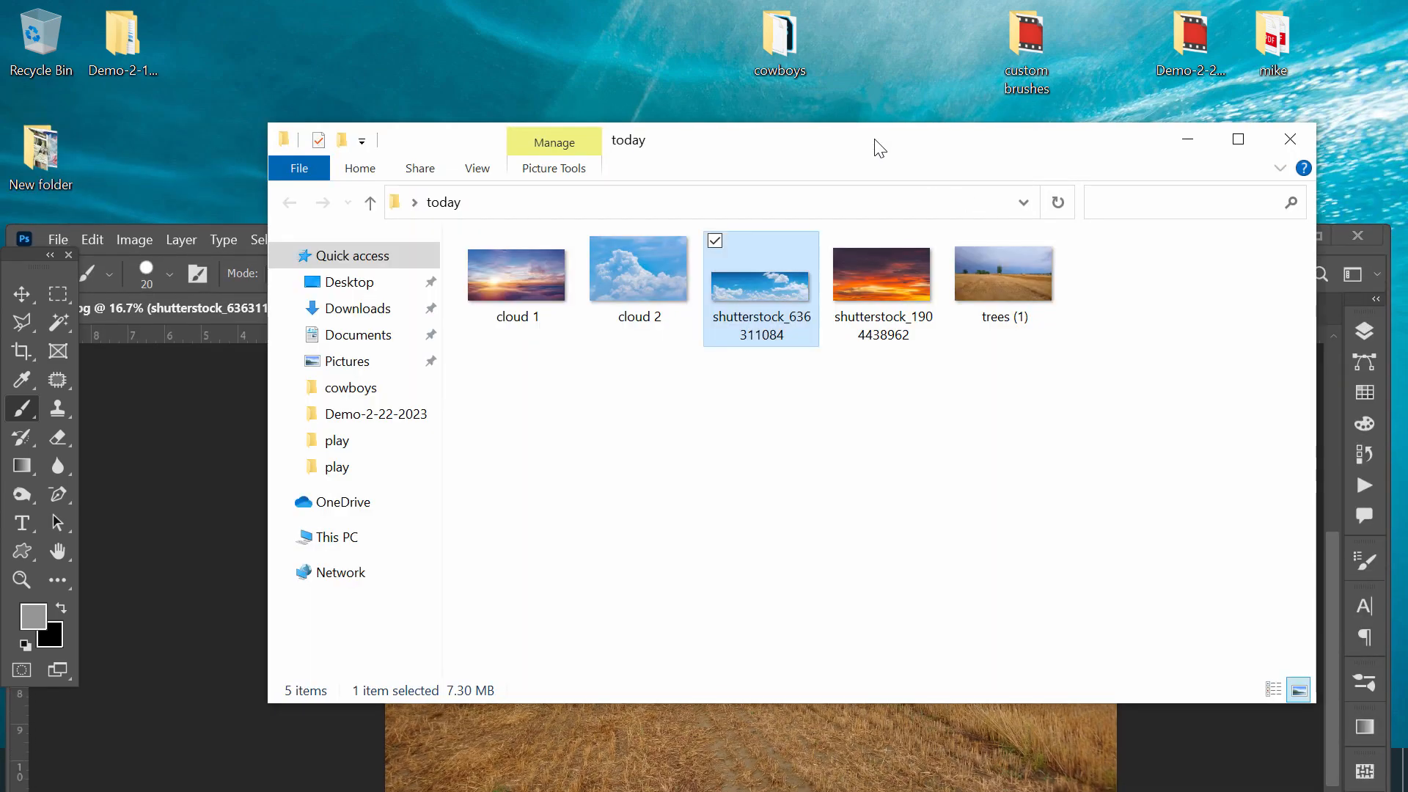
double_click(880, 149)
drag(643, 156, 953, 477)
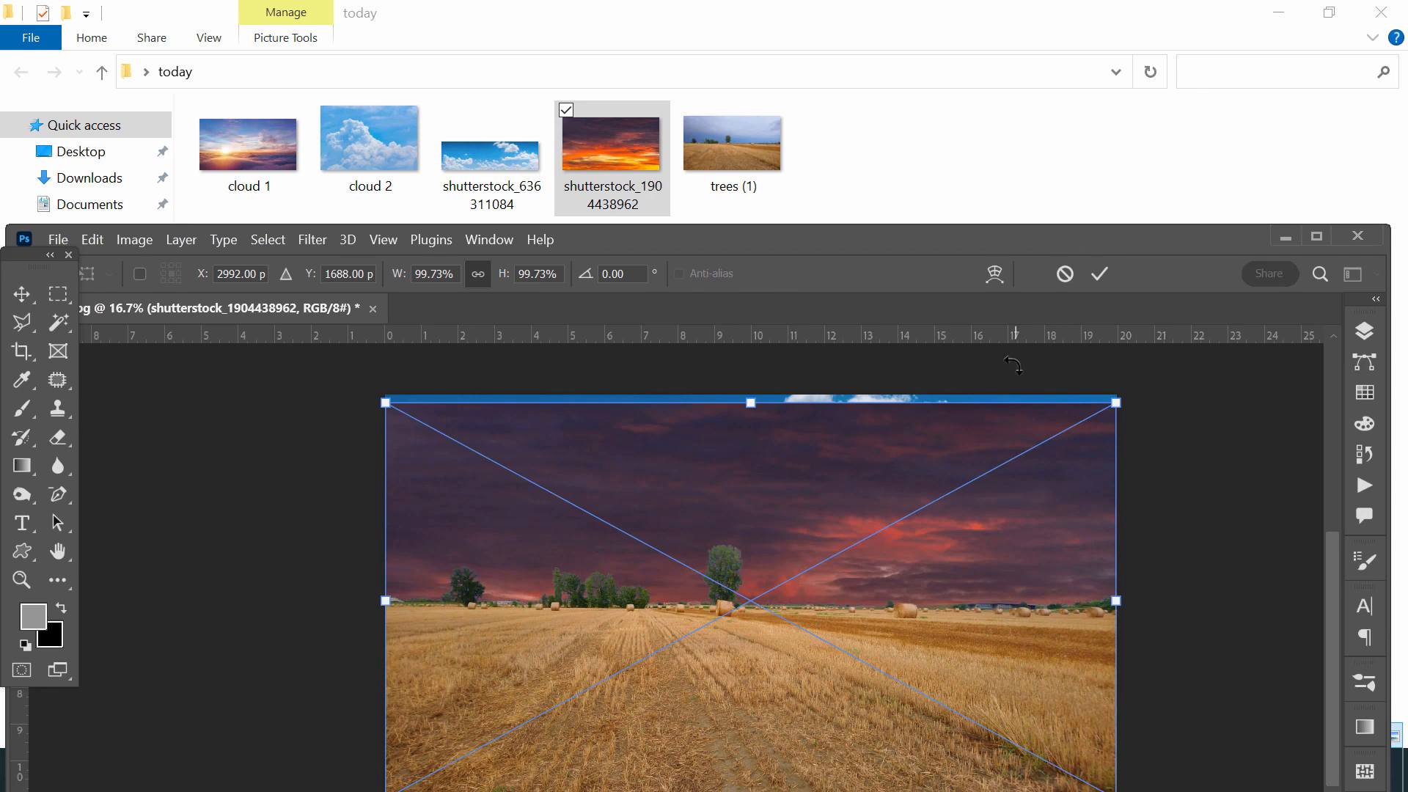
drag(993, 569, 995, 385)
key(Return)
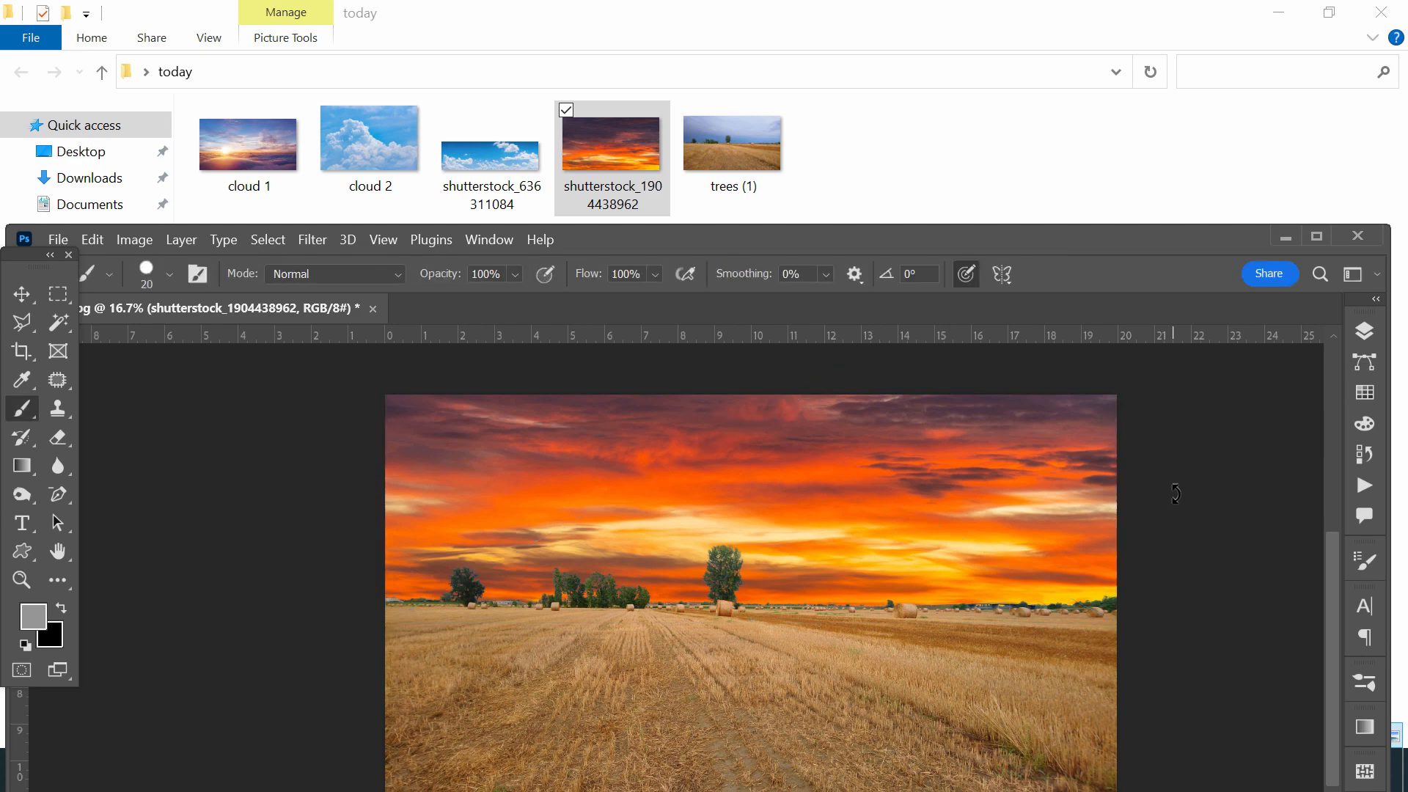
key(ctrl+minus)
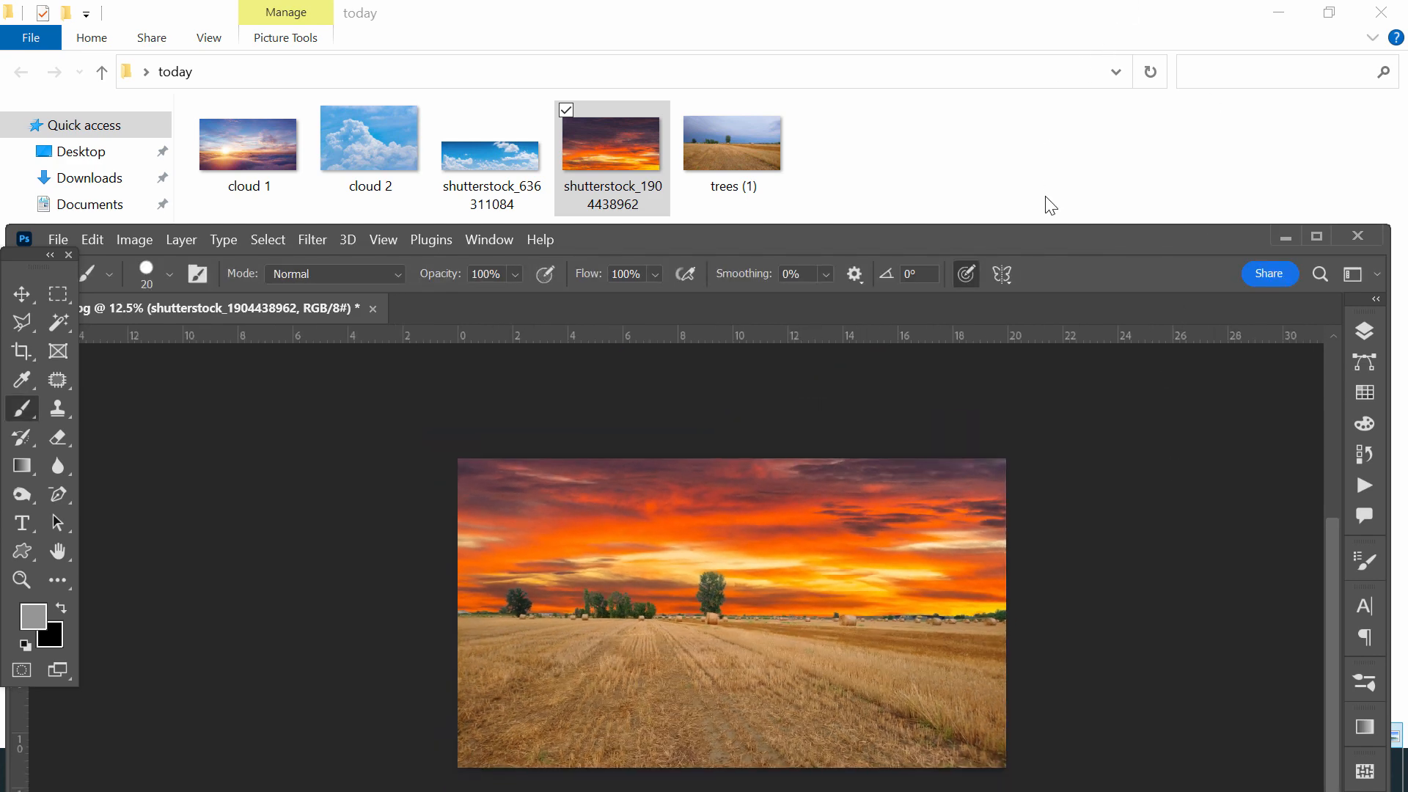
drag(1037, 235, 1035, 18)
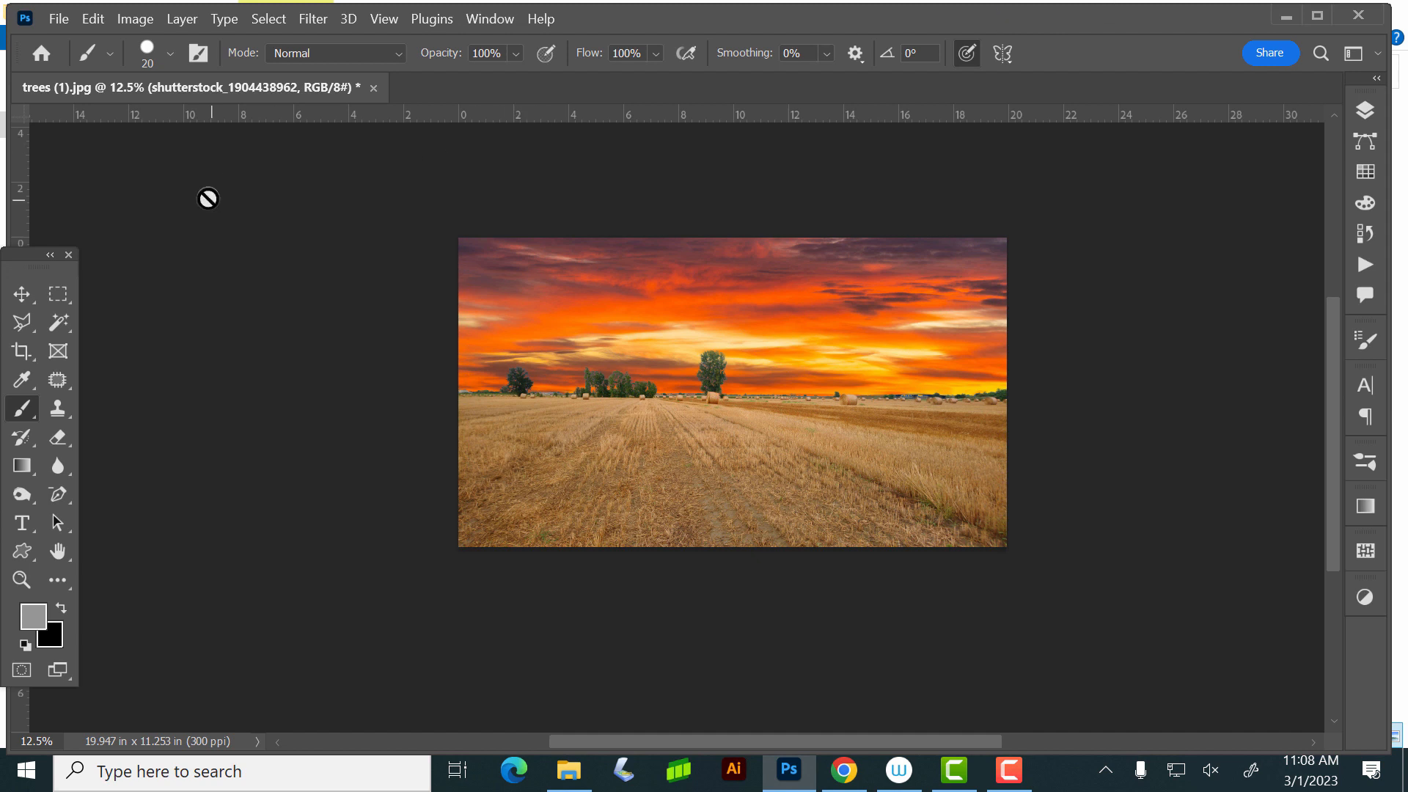
- Switch to the Move tool and select the masked field photo layer, Layer 0
click(22, 294)
click(758, 465)
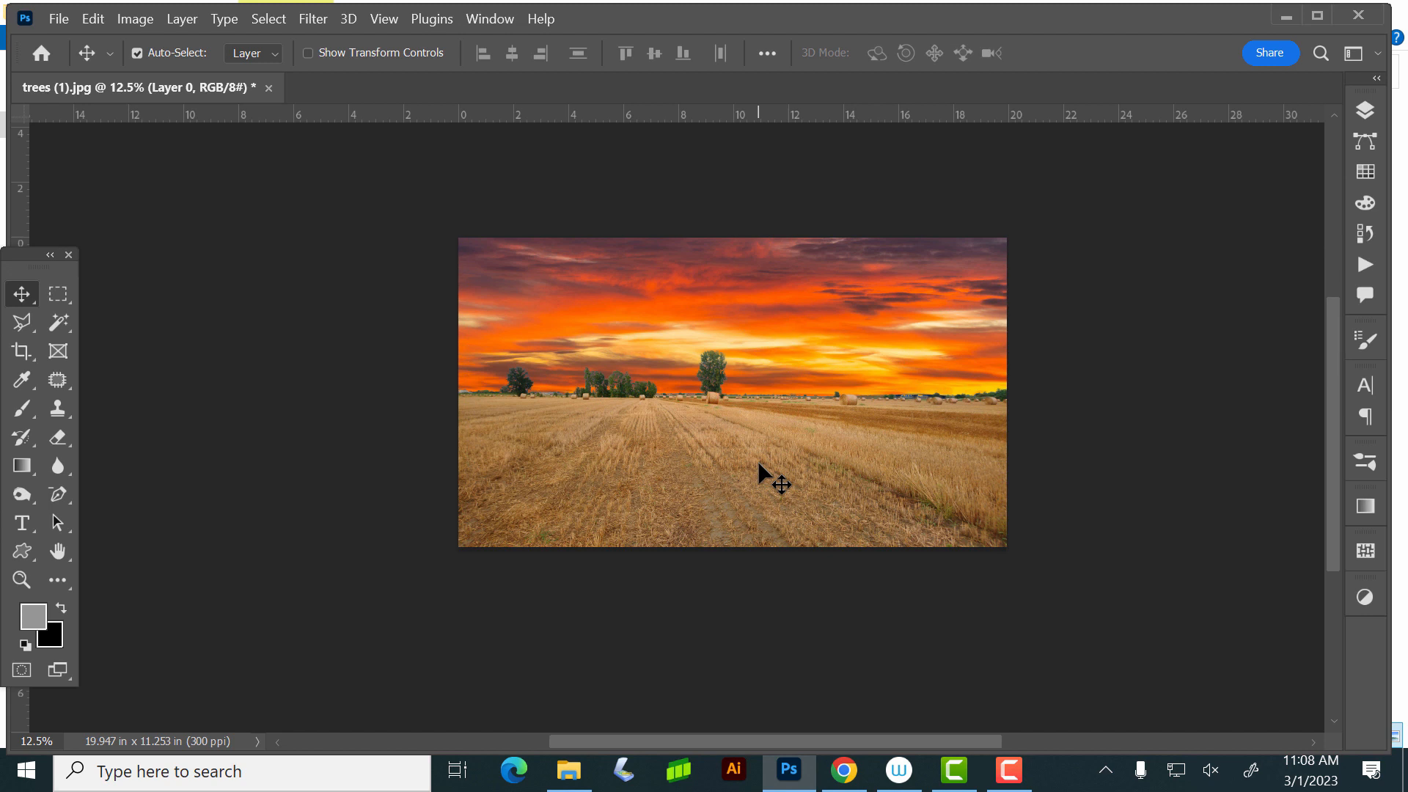
- Try darkening the field and trees with Levels at a midtone input of 0.46, and undo the adjustment
key(ctrl+l)
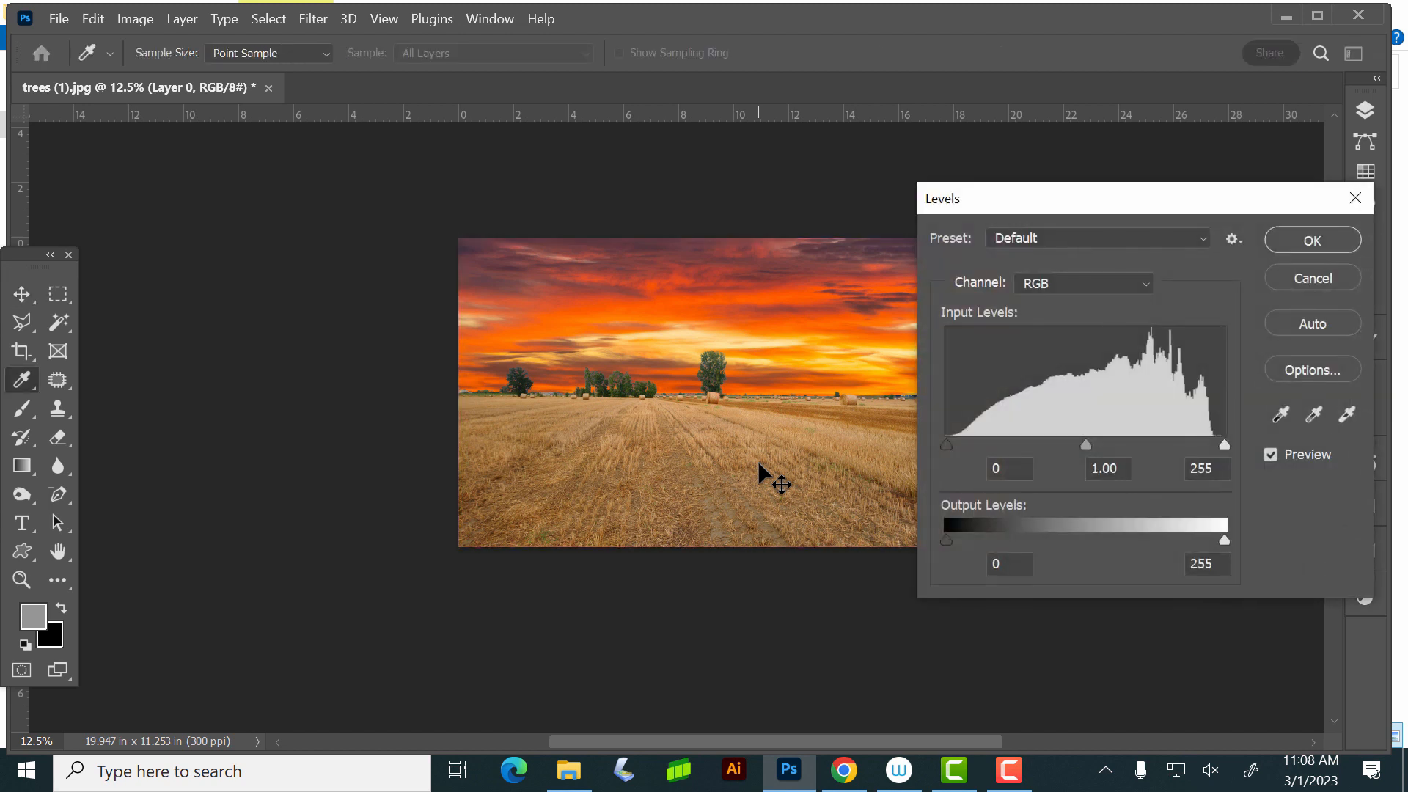
drag(1143, 199, 1239, 170)
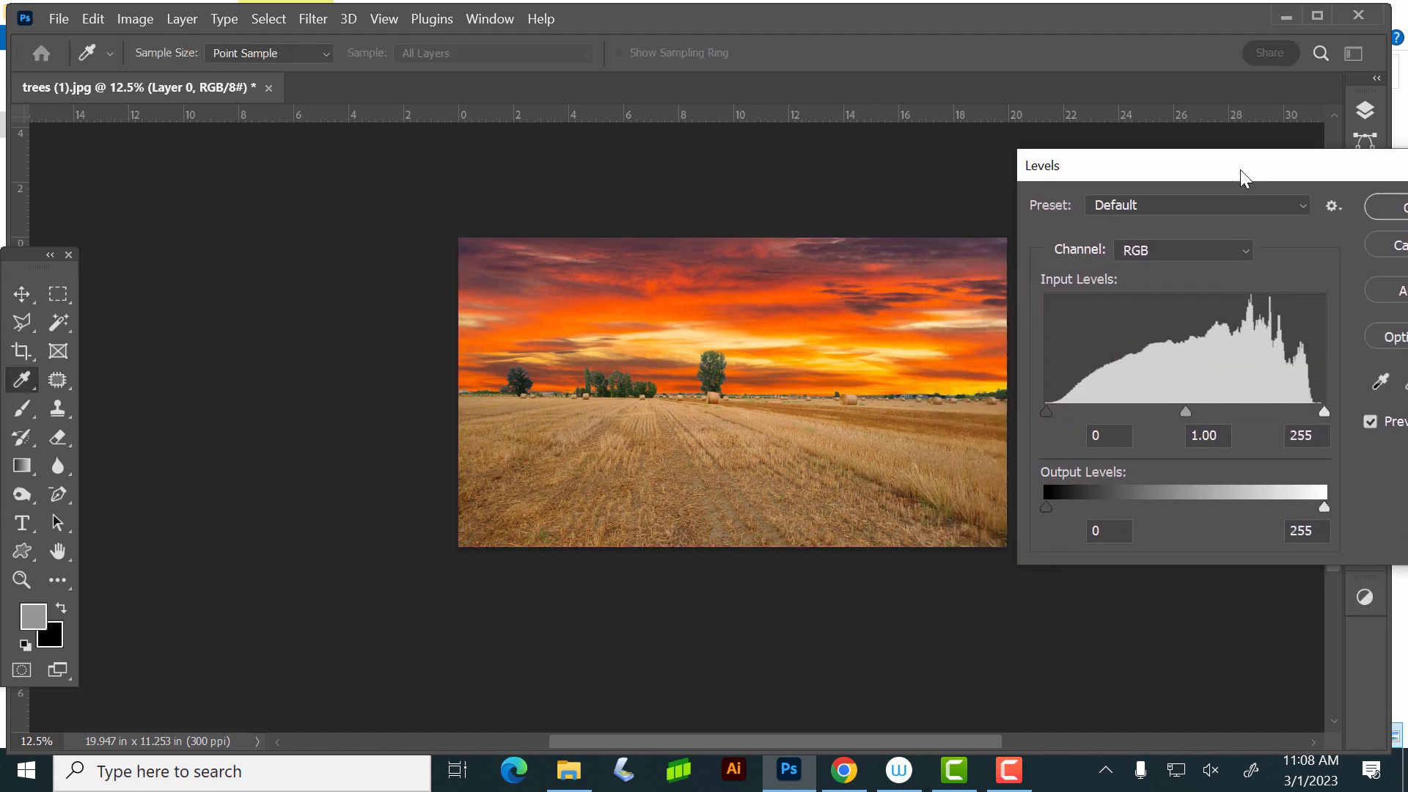
drag(1185, 411, 1248, 426)
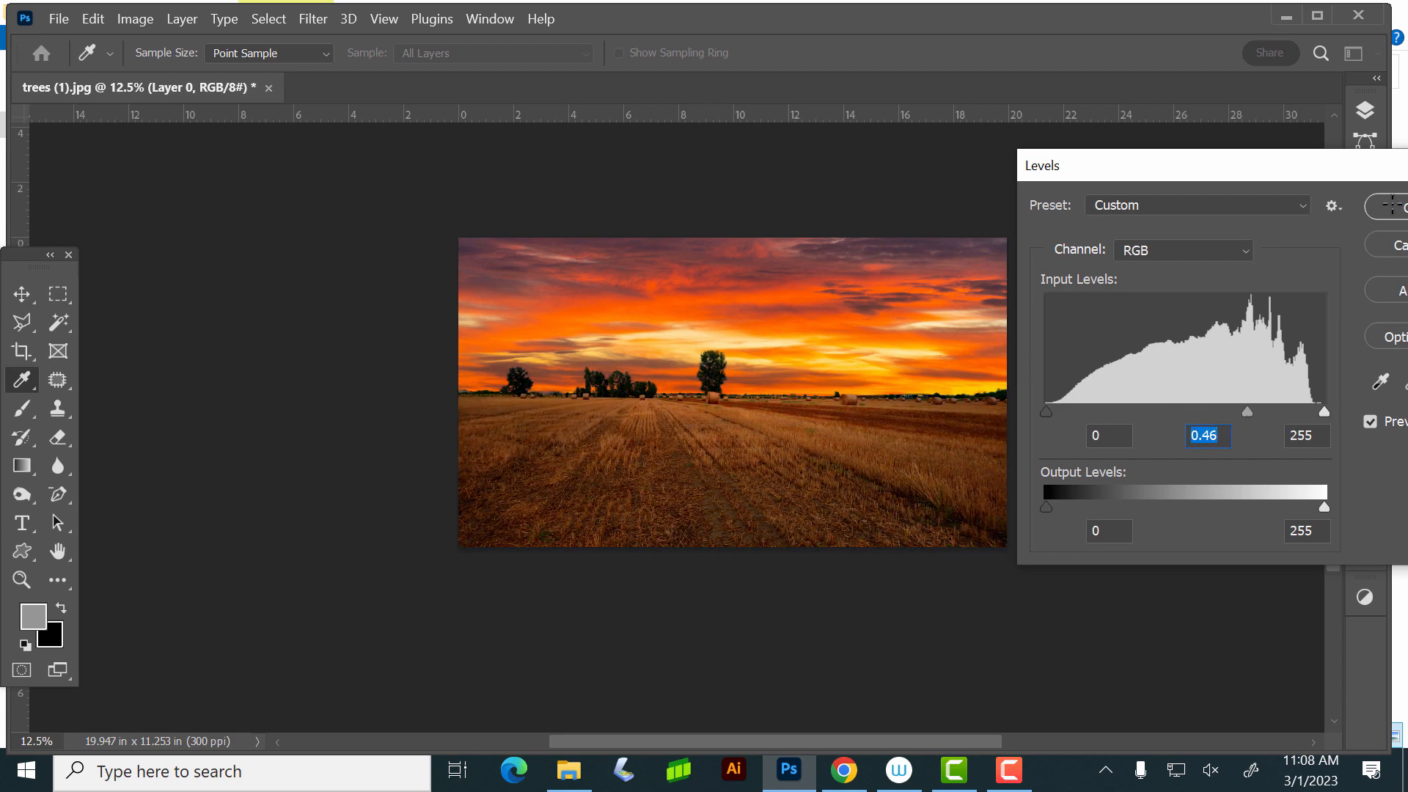
click(1392, 204)
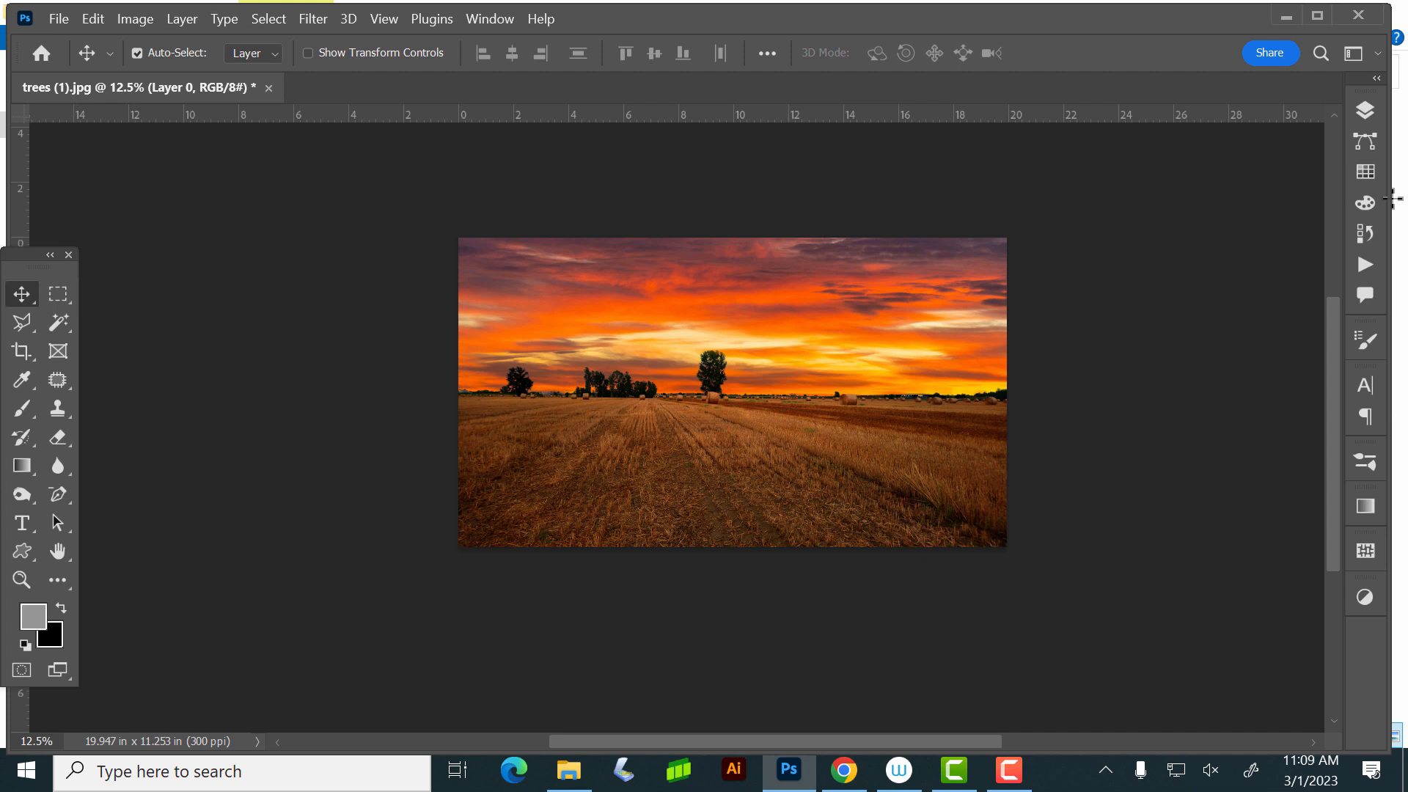
key(ctrl)
key(ctrl+z)
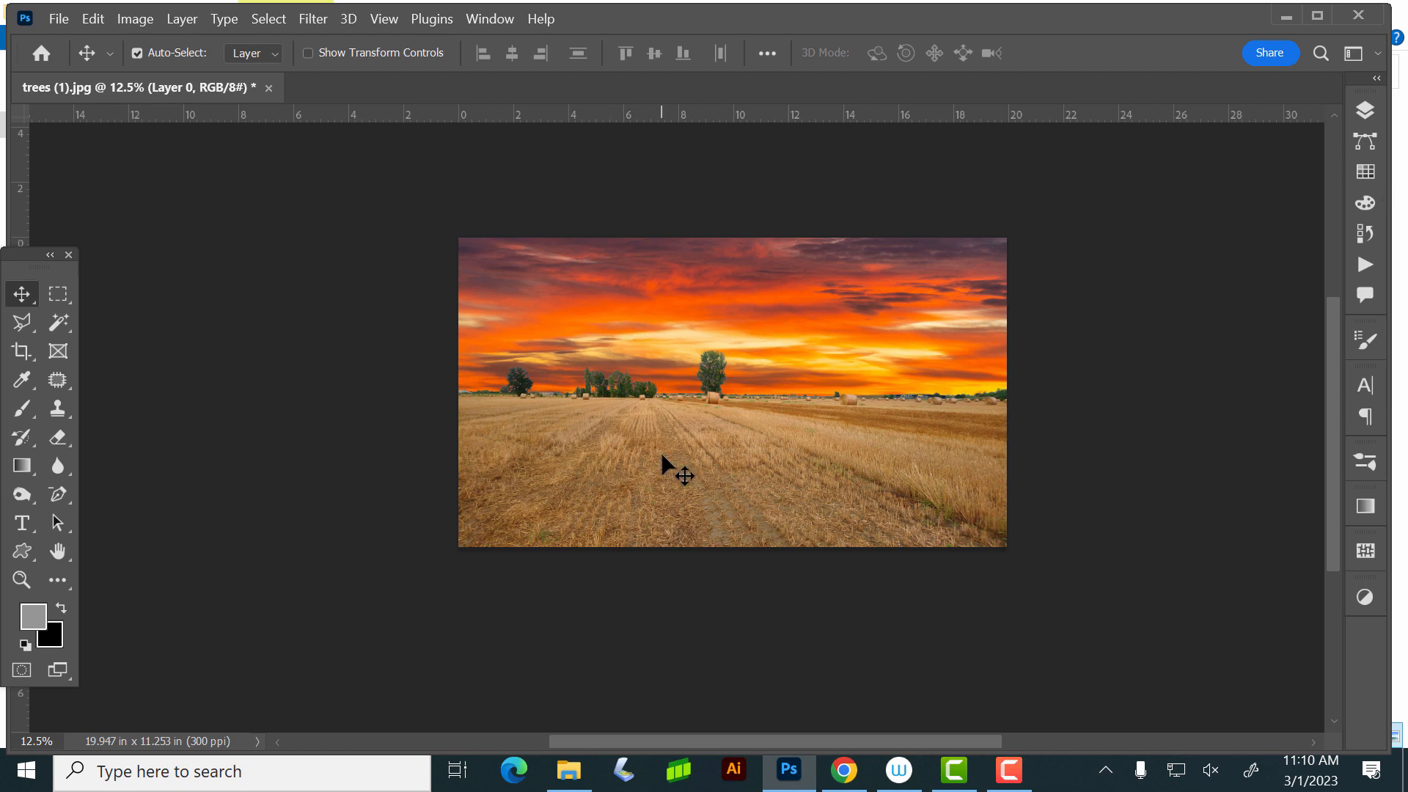
- Darken Layer 0 to match the sunset using Levels with the midtone input set to 0.45
key(ctrl+l)
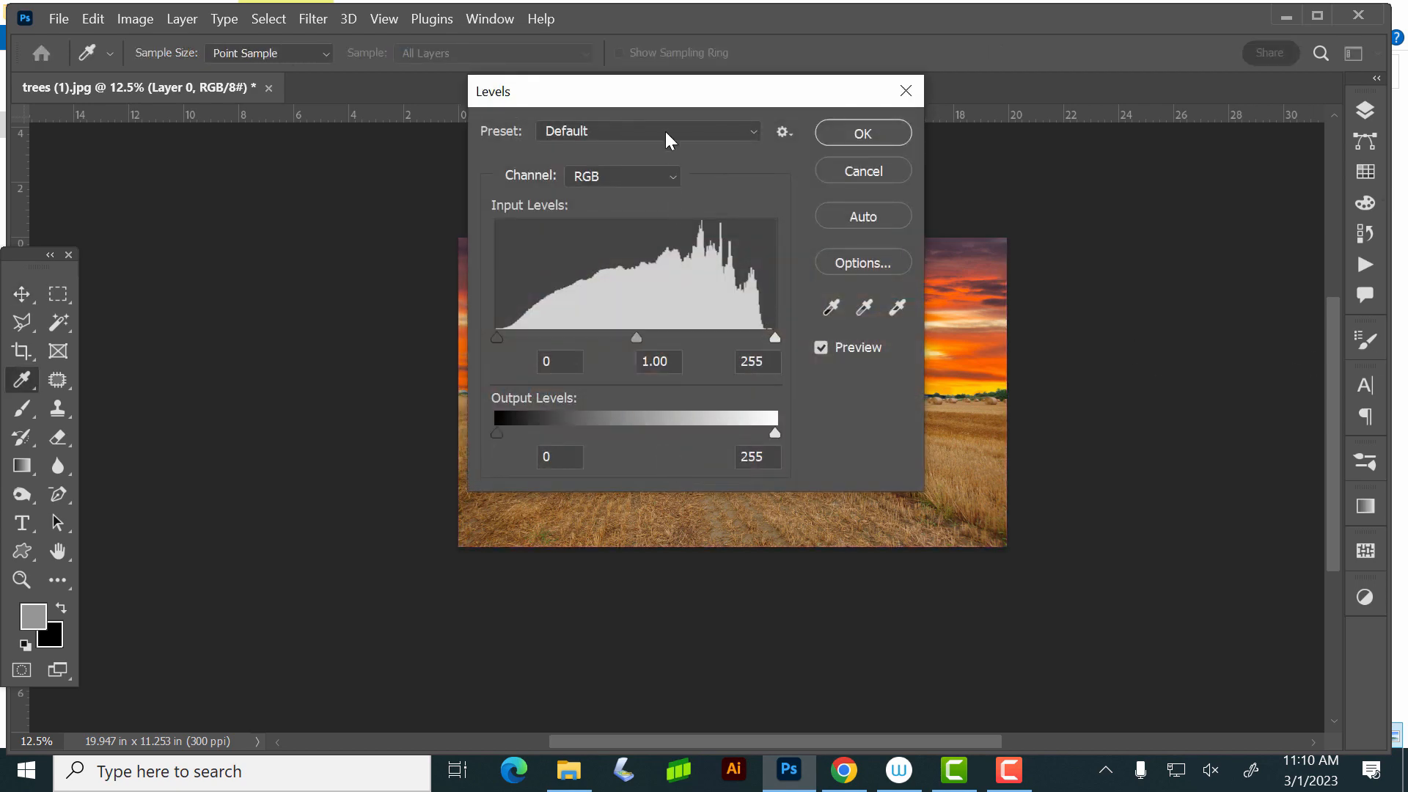
drag(679, 99, 1190, 279)
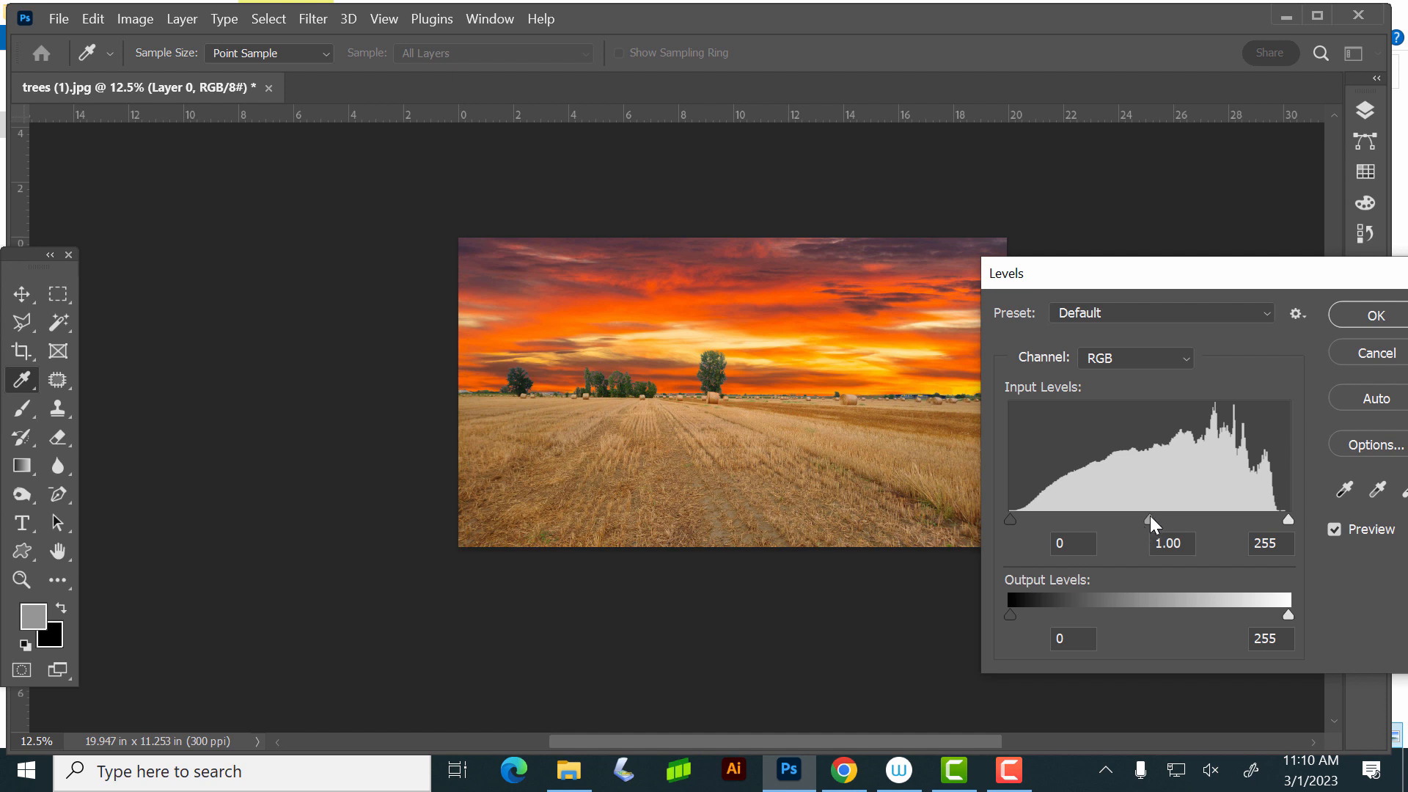
drag(1150, 516, 1213, 519)
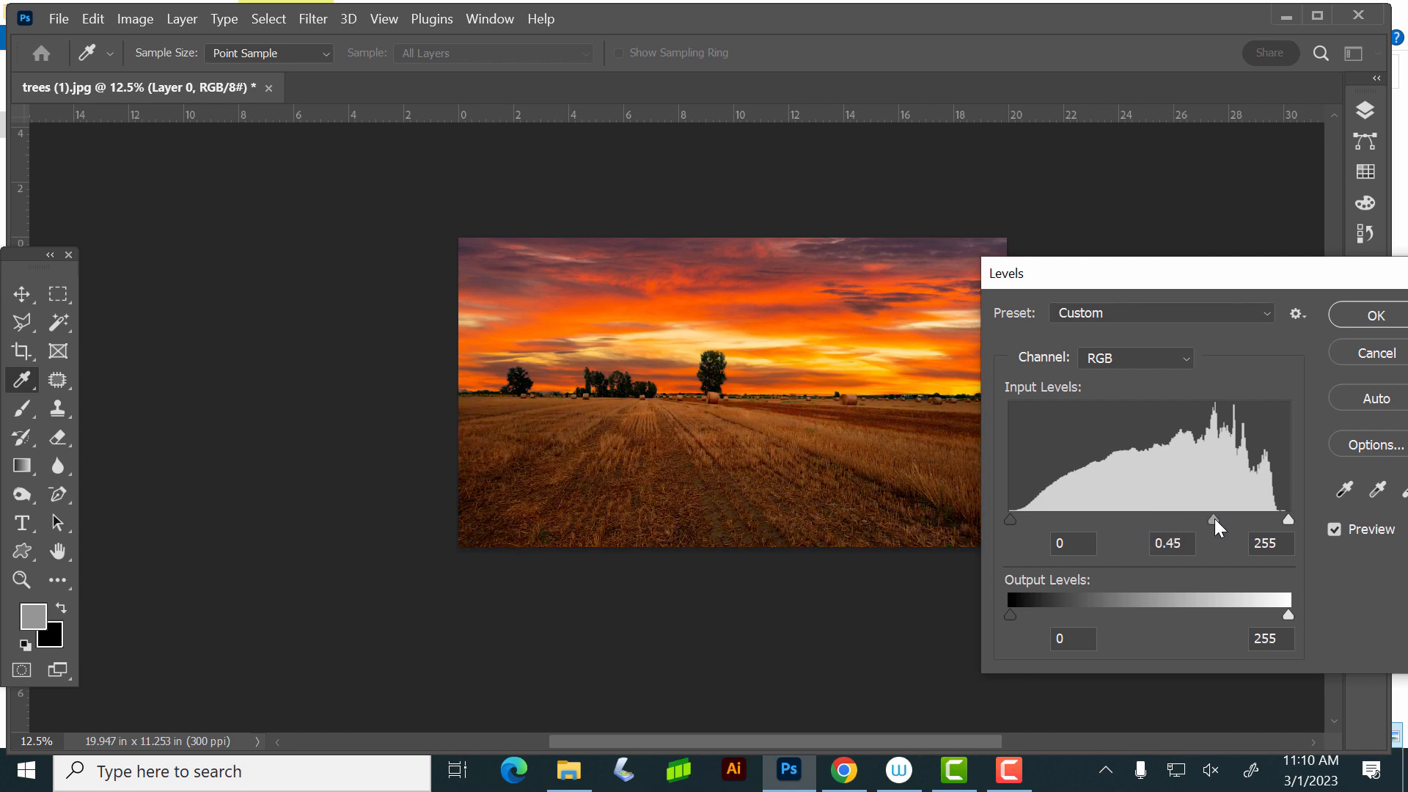
click(1358, 314)
key(v)
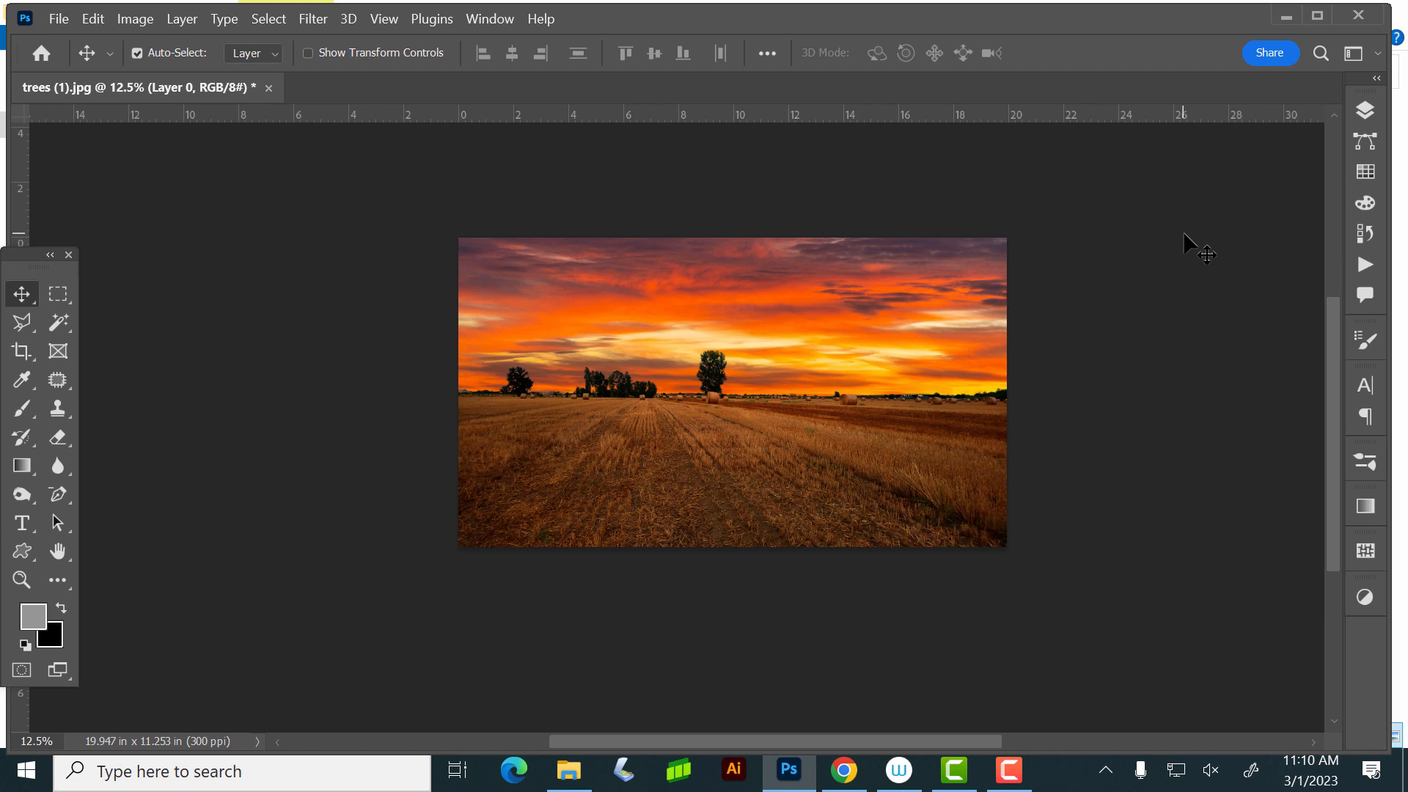
- Apply Hue/Saturation to Layer 0 with Saturation at -10 and Lightness at -2
key(ctrl+u)
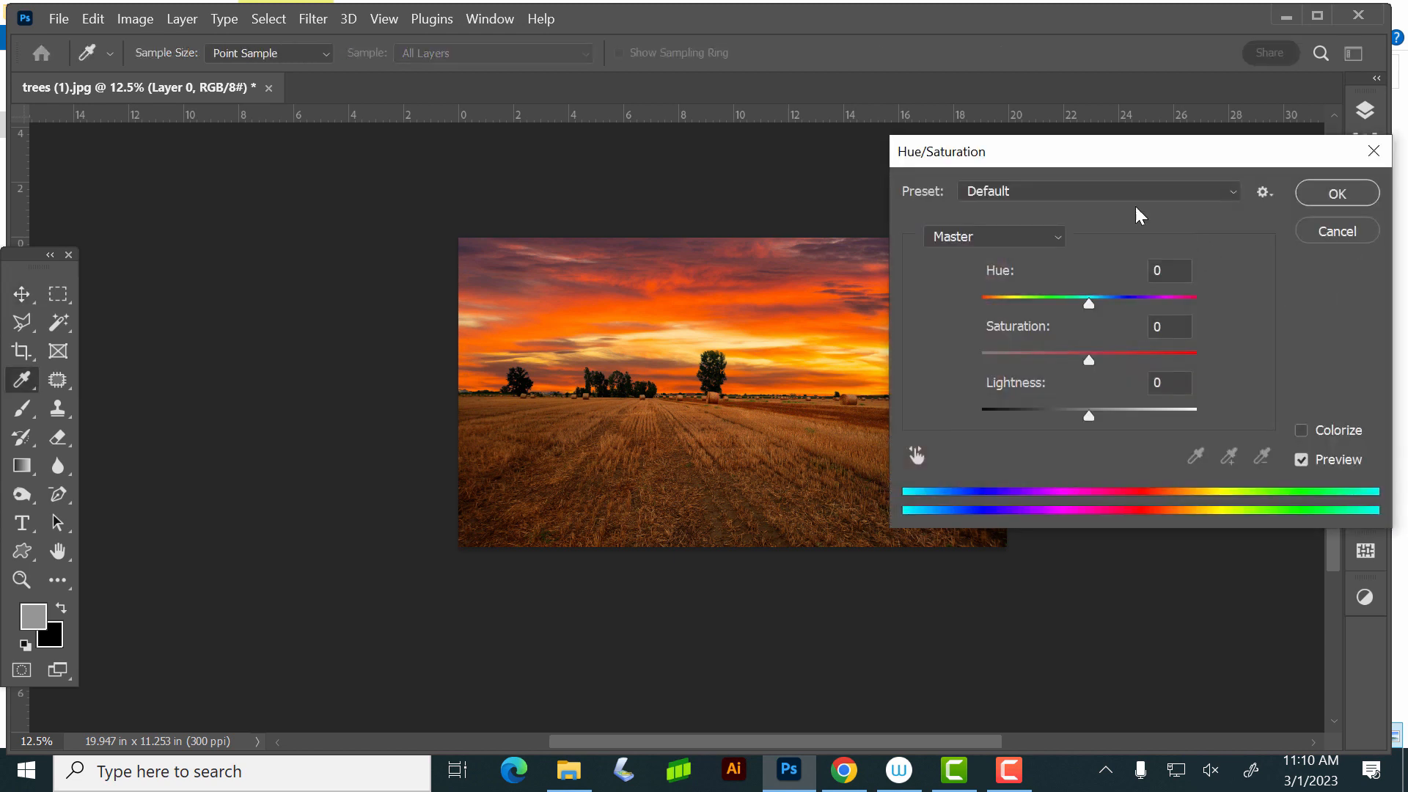
drag(1190, 164, 1283, 138)
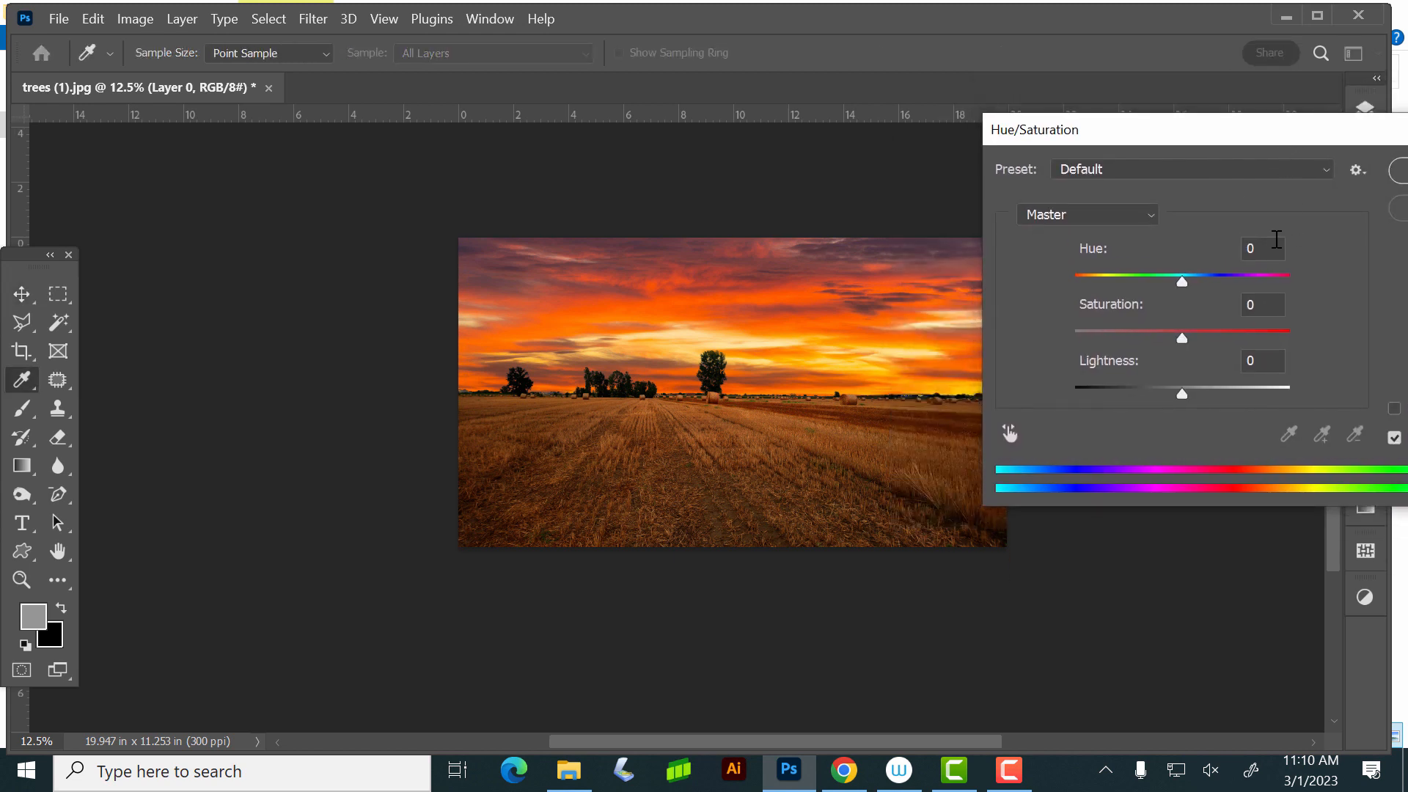
mouse_move(1179, 335)
mouse_down()
mouse_move(1206, 330)
mouse_move(1151, 328)
mouse_move(1170, 323)
mouse_up()
drag(1184, 389, 1180, 389)
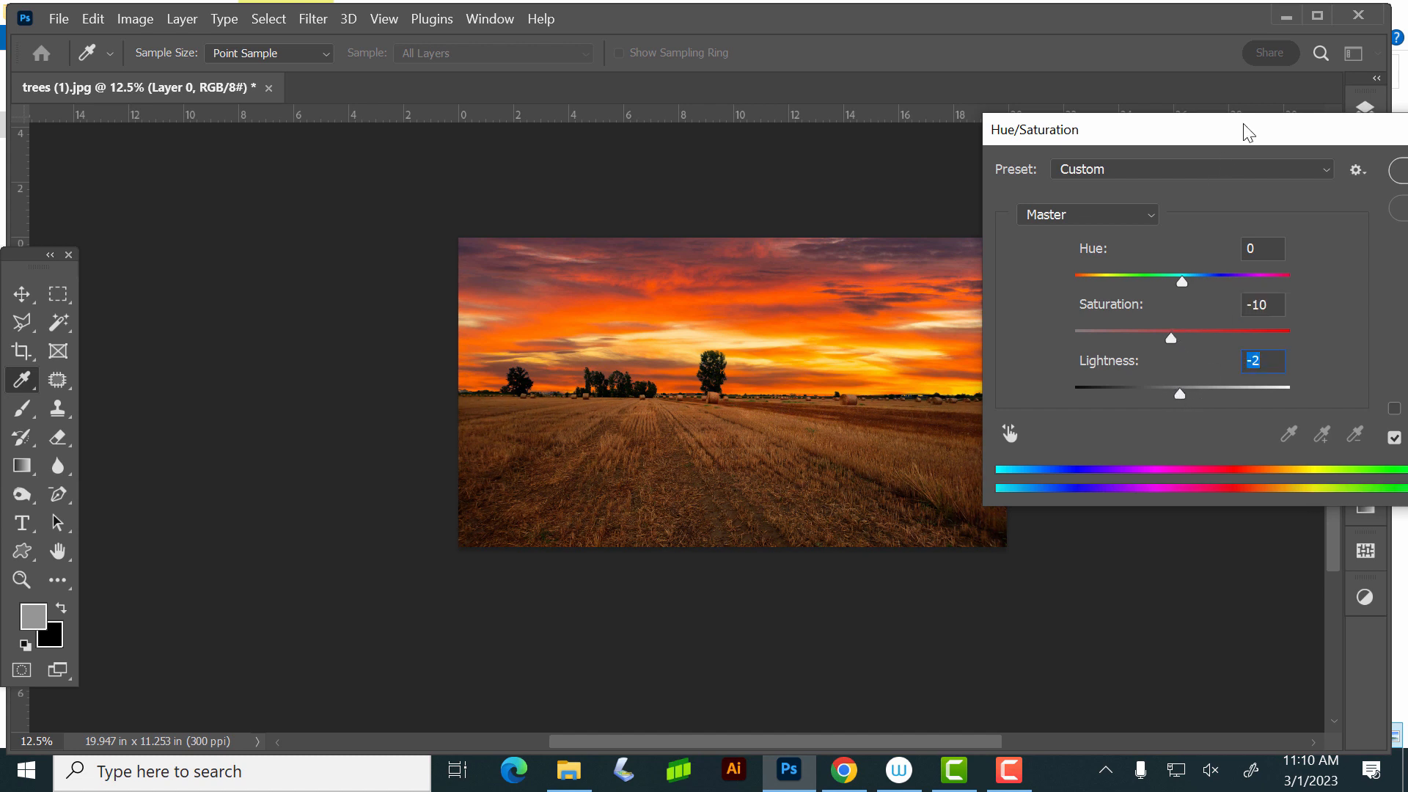
drag(1248, 132, 1208, 151)
click(1382, 195)
key(v)
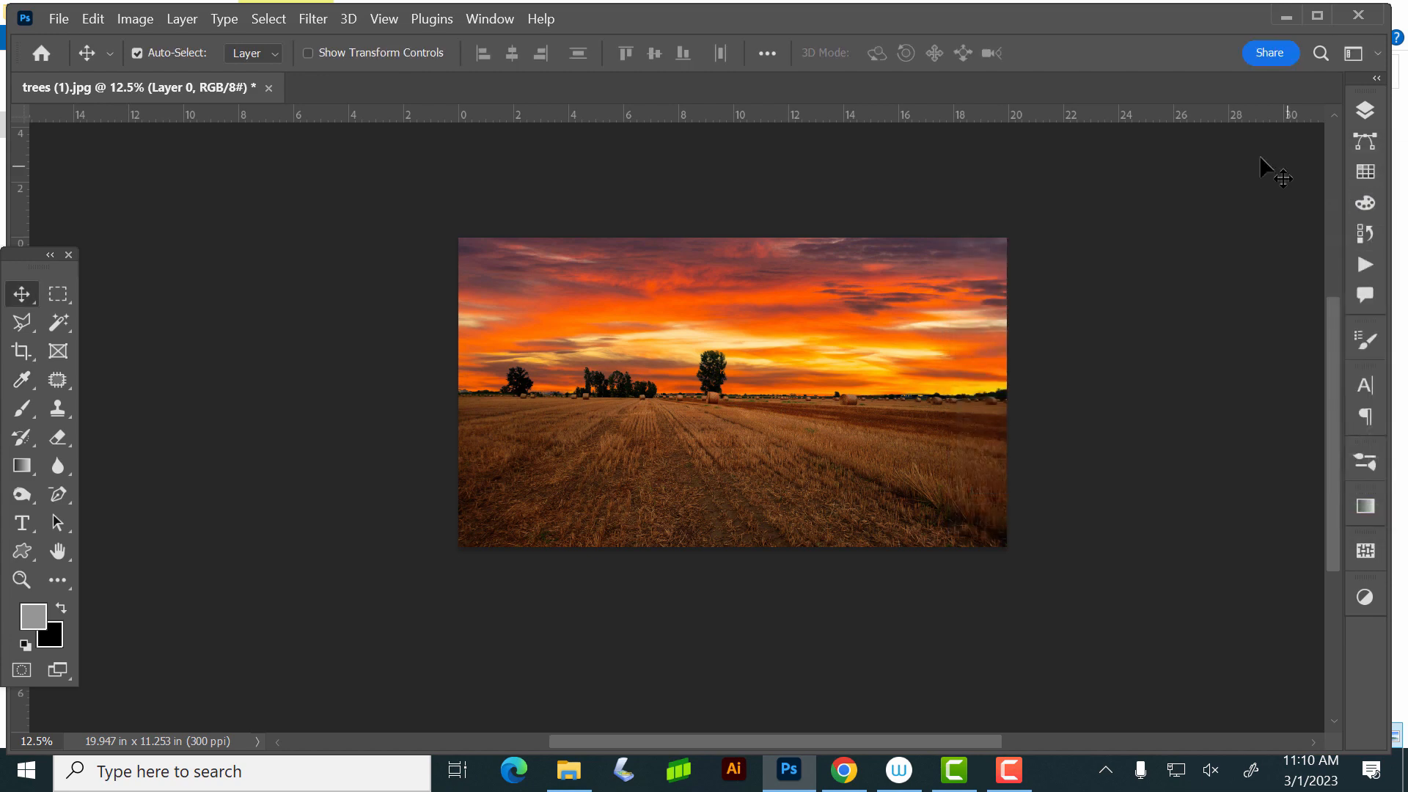